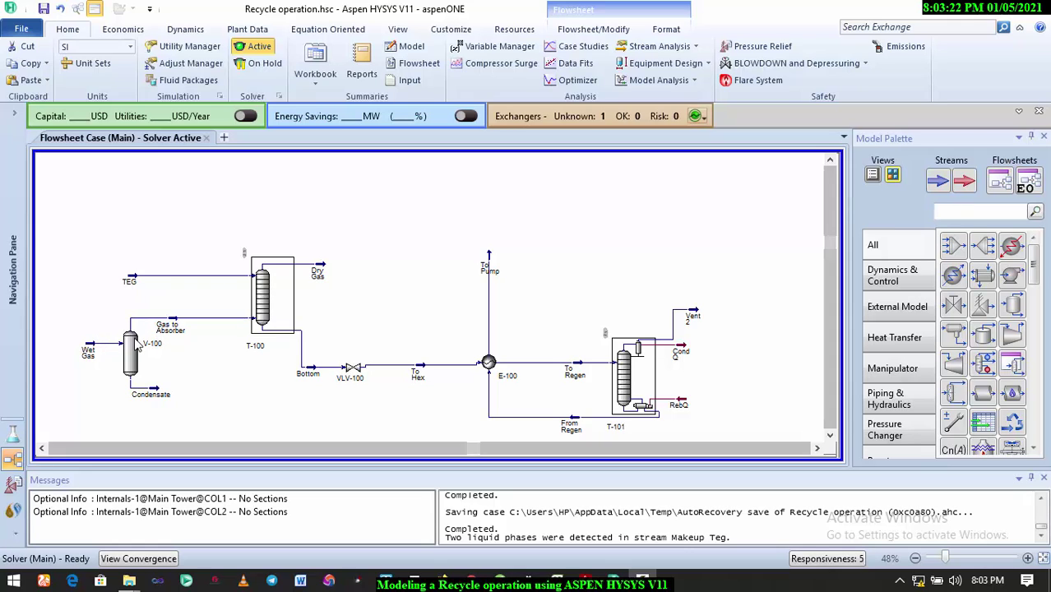
# Step: Review the conditions of the Wet Gas feed stream, including temperature, pressure and molar flow, and close its property view
pyautogui.doubleClick(89, 354)
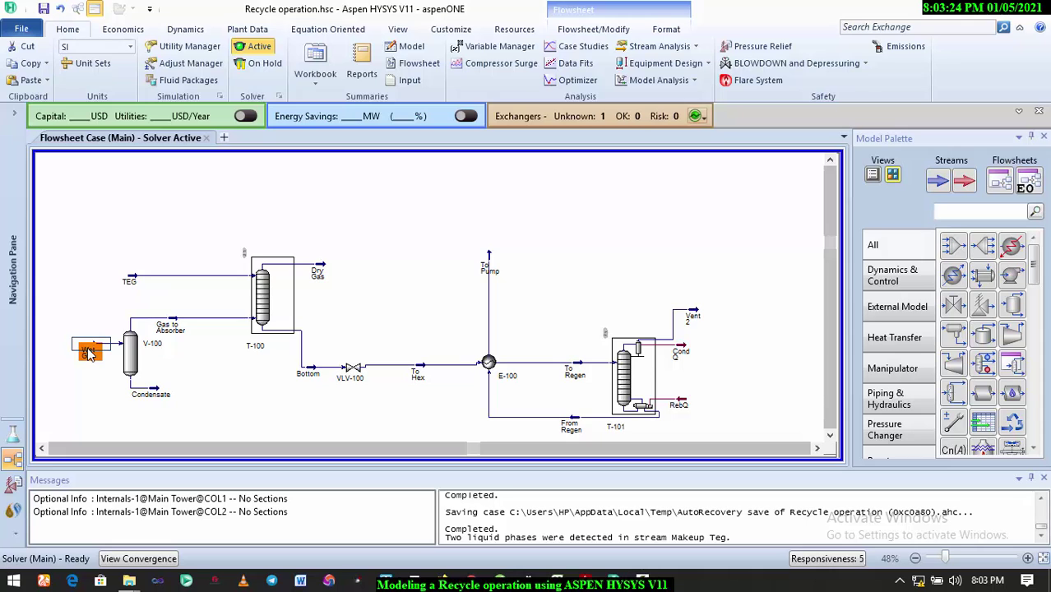
pyautogui.scroll(-5, 637, 265)
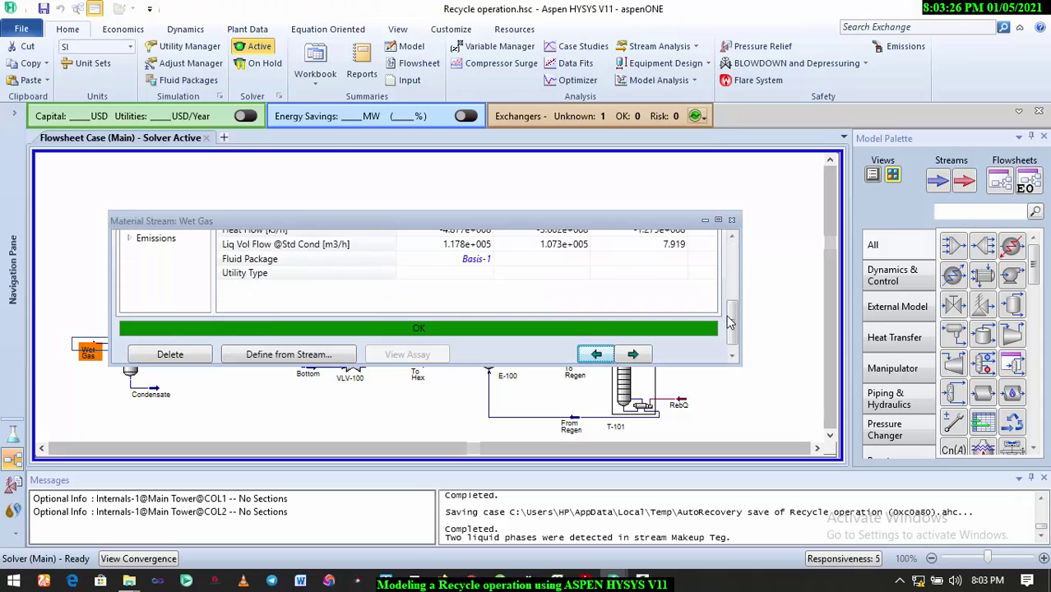
pyautogui.moveTo(732, 329); pyautogui.dragTo(735, 269)
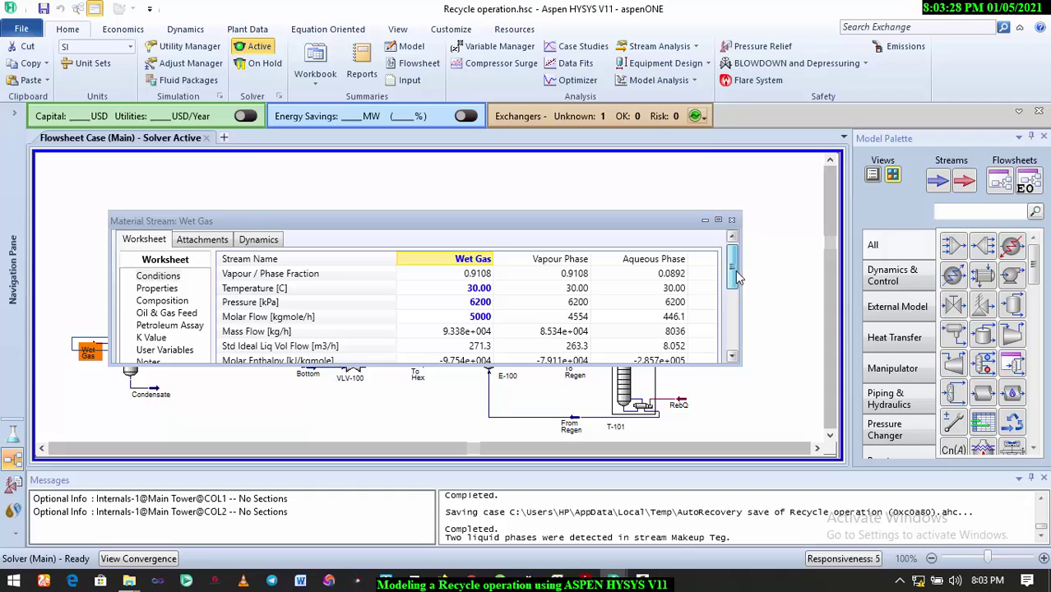
pyautogui.click(732, 220)
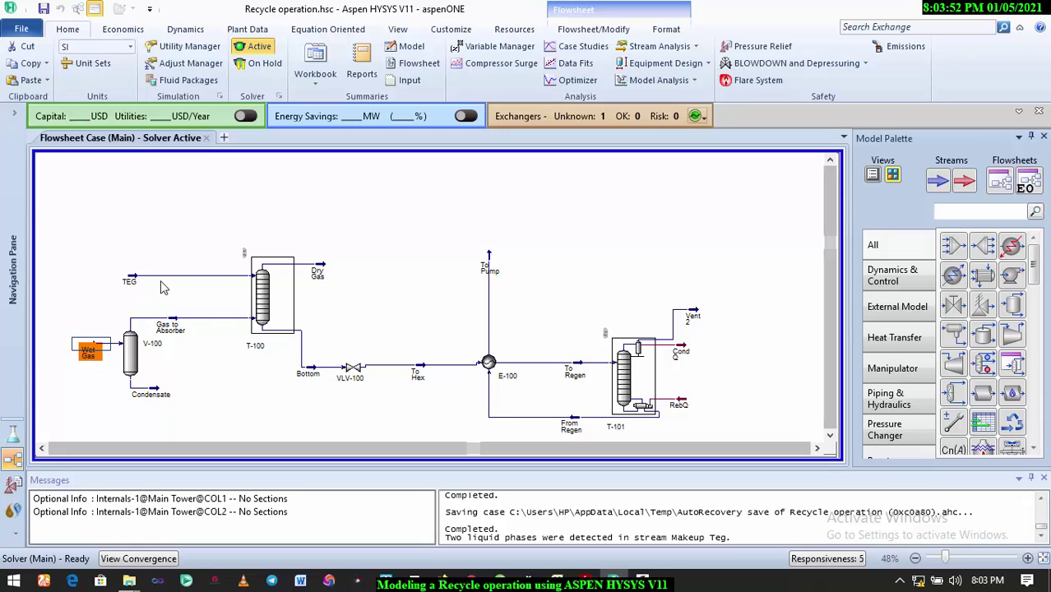
# Step: Open the TEG stream feeding absorber T-100 and review its conditions and its component mole fractions
pyautogui.moveTo(212, 323)
pyautogui.doubleClick(134, 281)
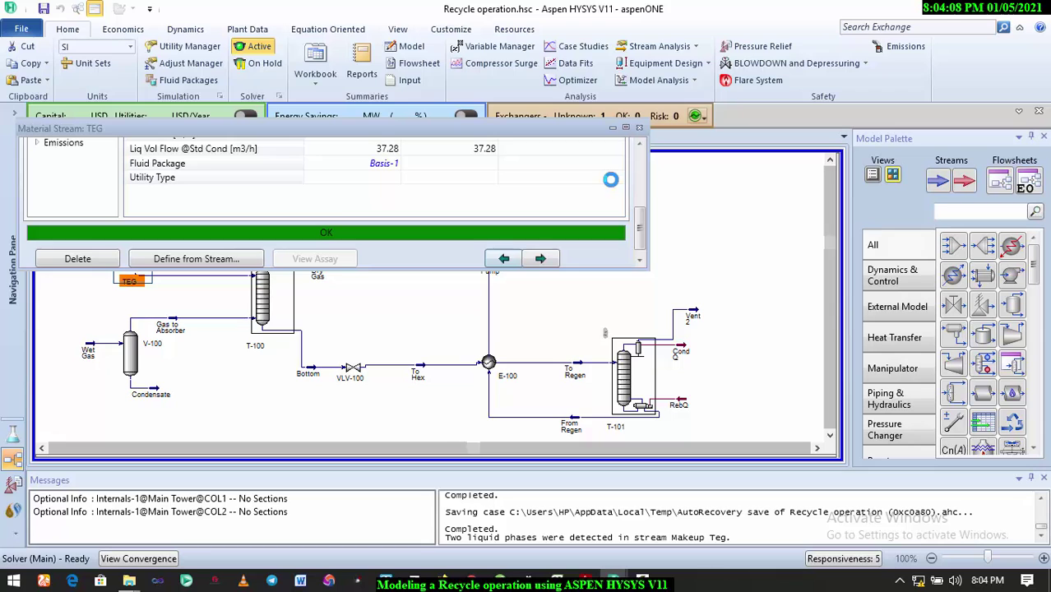
pyautogui.moveTo(638, 222); pyautogui.dragTo(646, 183)
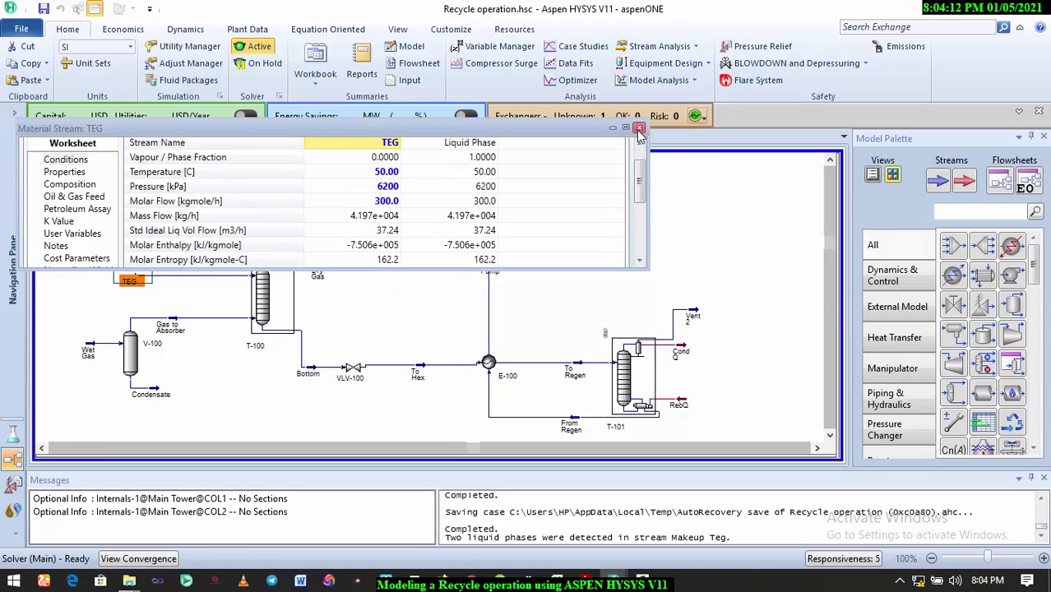
pyautogui.click(82, 186)
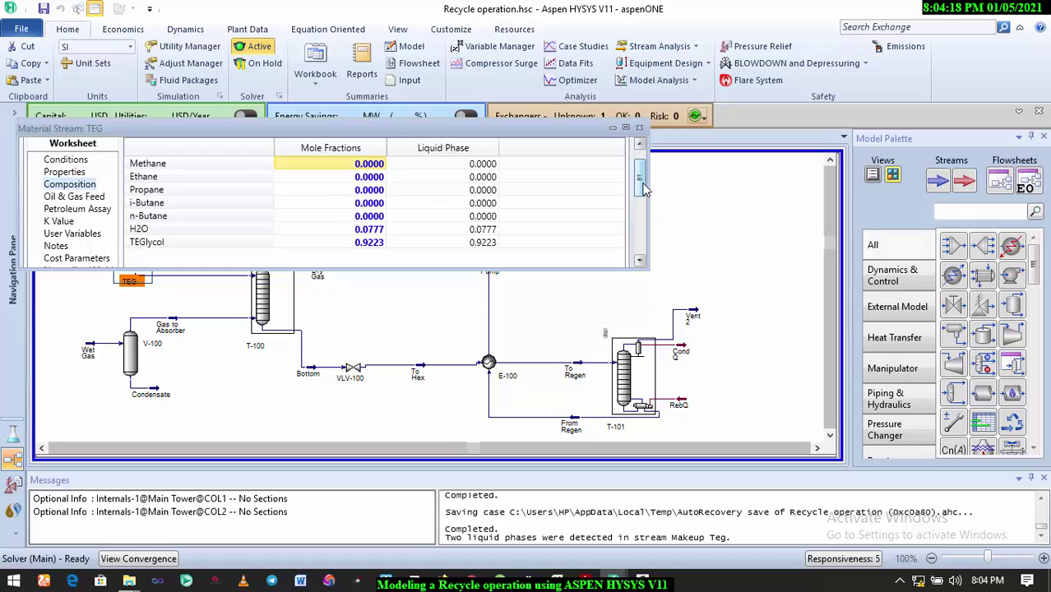
pyautogui.moveTo(641, 186); pyautogui.dragTo(641, 218)
# Step: Display the TEG stream composition on a Mass Fractions basis and read the H2O and TEGlycol values
pyautogui.click(367, 262)
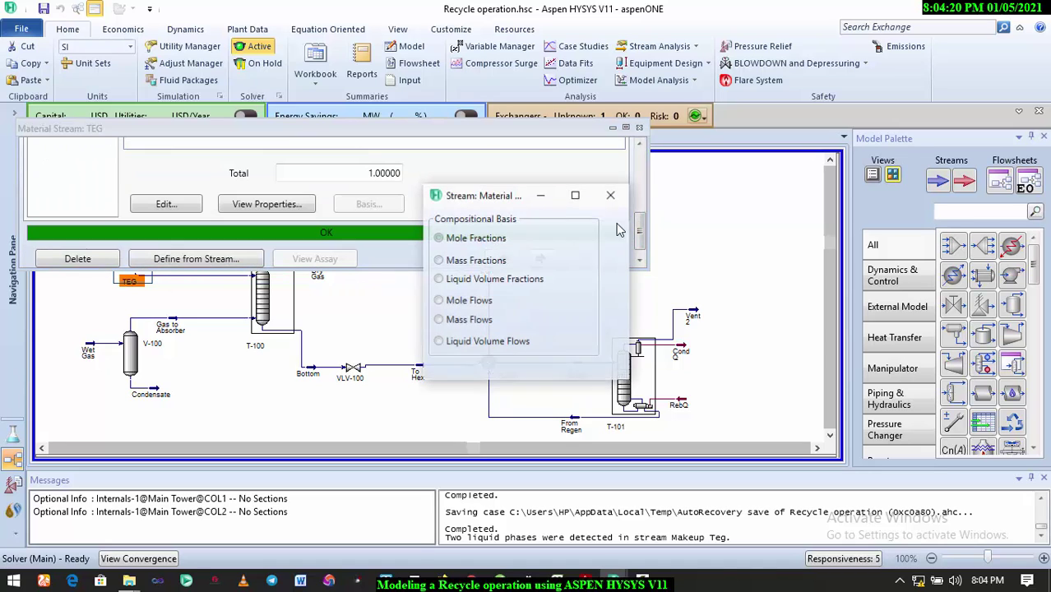
pyautogui.click(463, 263)
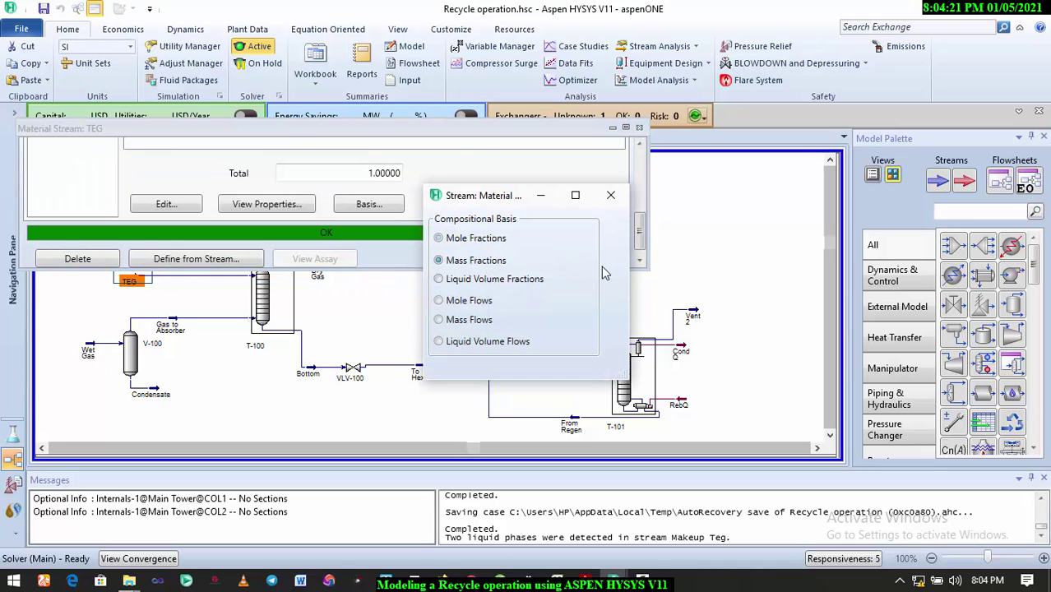
pyautogui.click(611, 206)
pyautogui.moveTo(638, 229); pyautogui.dragTo(643, 181)
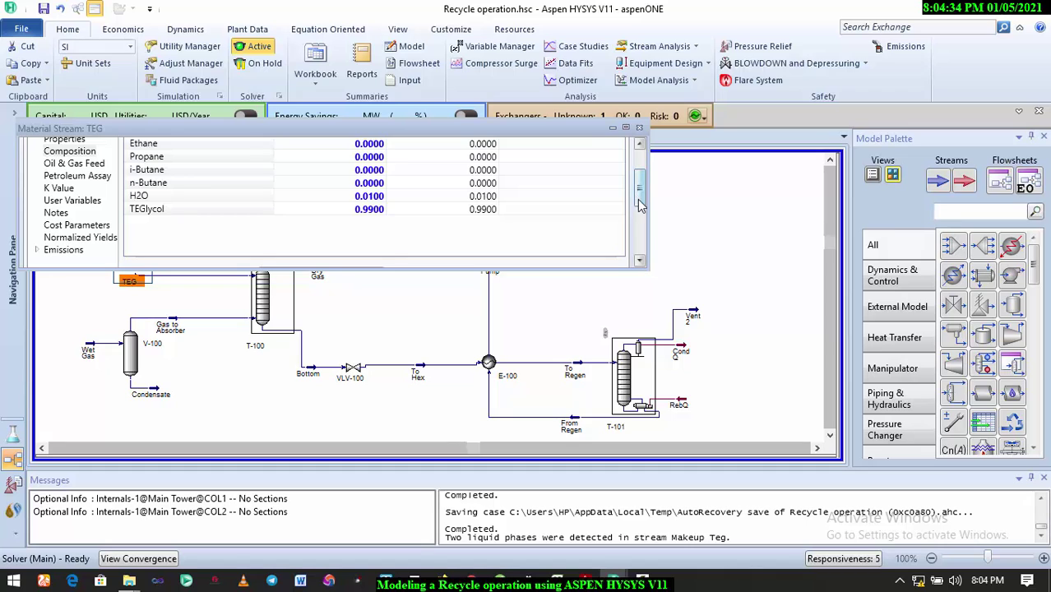
# Step: Return the TEG stream's compositional basis to Mole Fractions and close the stream's property view
pyautogui.scroll(-5, 638, 199)
pyautogui.click(366, 236)
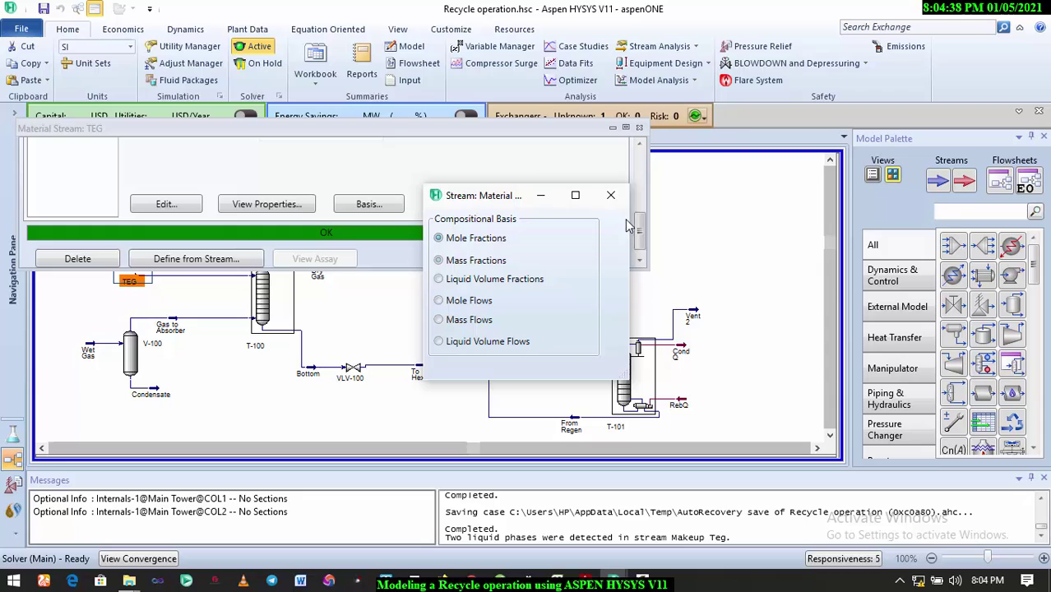
pyautogui.click(610, 195)
pyautogui.moveTo(643, 228); pyautogui.dragTo(638, 182)
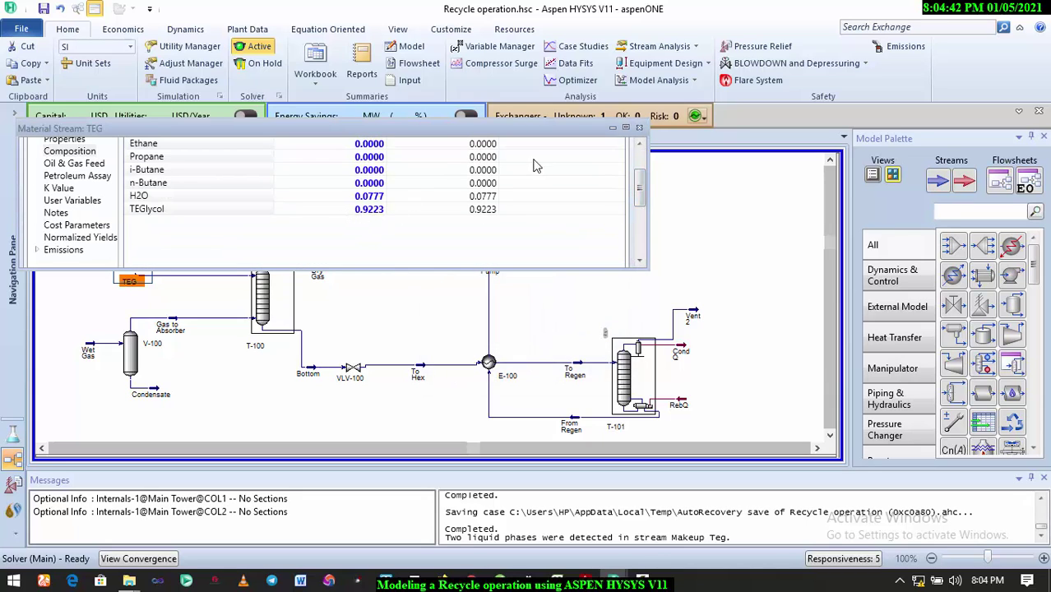
pyautogui.click(639, 130)
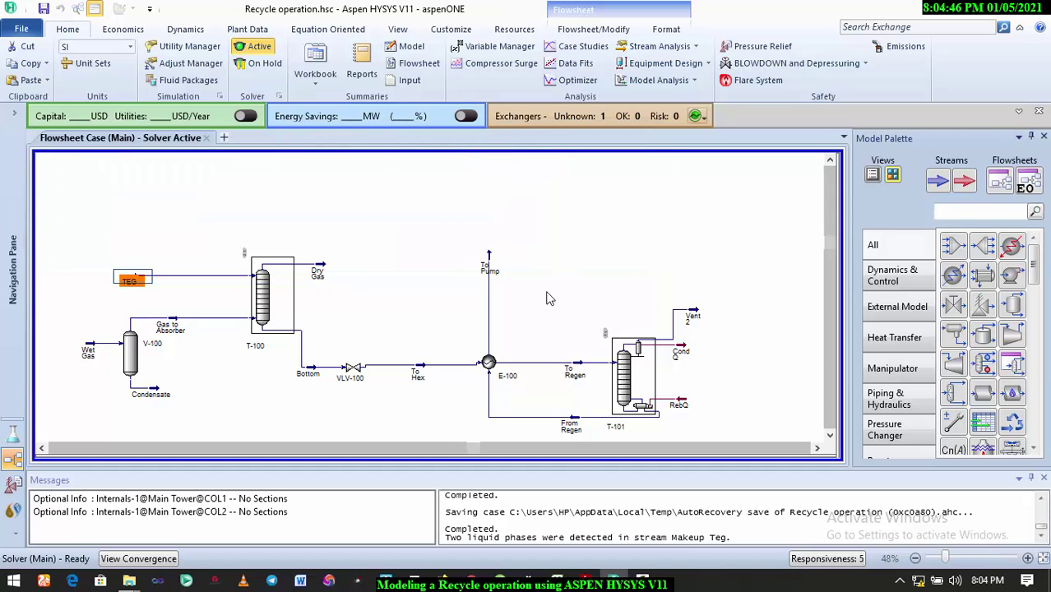
# Step: Look over the streams around absorber T-100, and open and close the property view of its Bottom outlet stream
pyautogui.moveTo(200, 277)
pyautogui.moveTo(315, 282)
pyautogui.moveTo(306, 380)
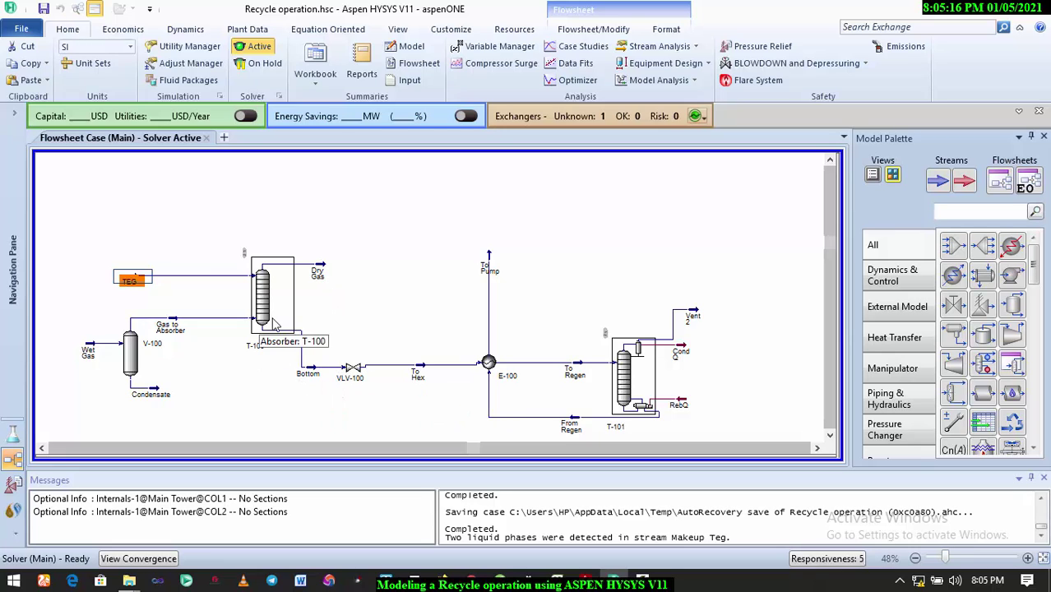
pyautogui.click(310, 372)
pyautogui.doubleClick(320, 365)
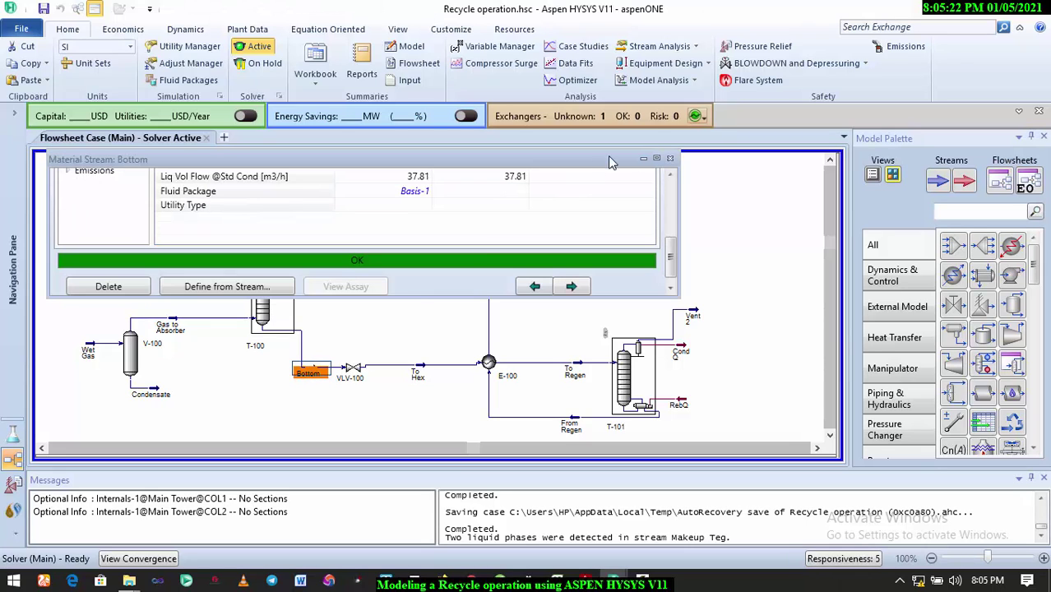
pyautogui.click(669, 159)
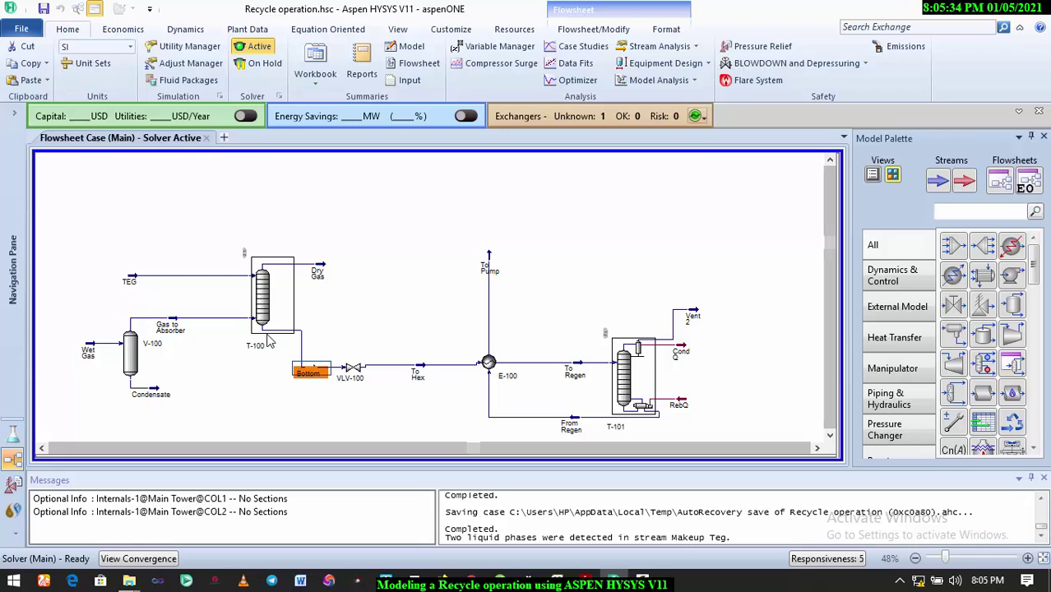
# Step: Trace the flowsheet from the Bottom stream through VLV-100, To Hex and exchanger E-100 to regenerator T-101 and Vent 2
pyautogui.moveTo(310, 370)
pyautogui.moveTo(361, 378)
pyautogui.moveTo(418, 370)
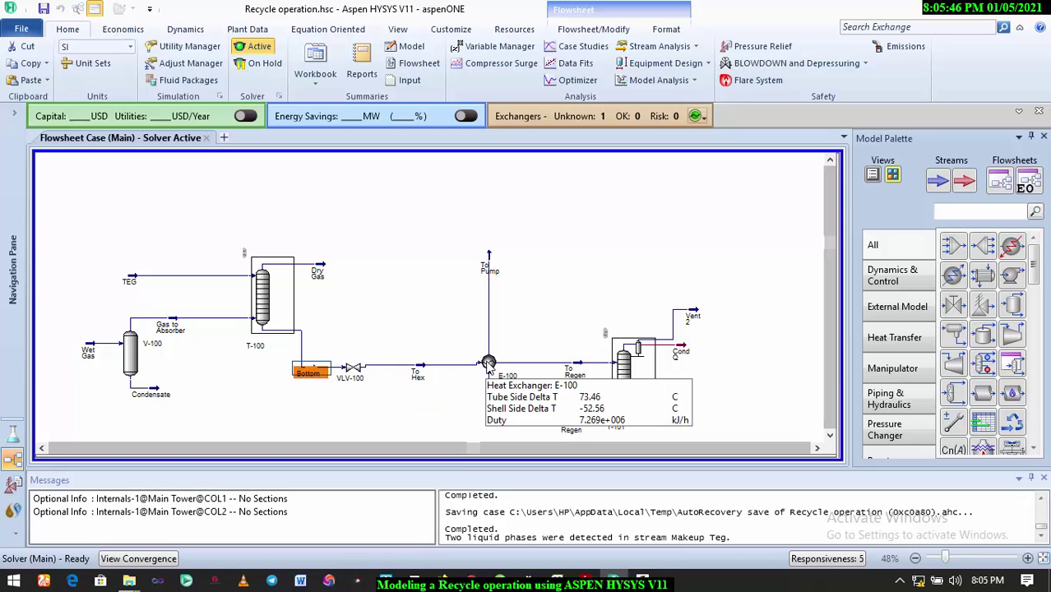
pyautogui.click(489, 364)
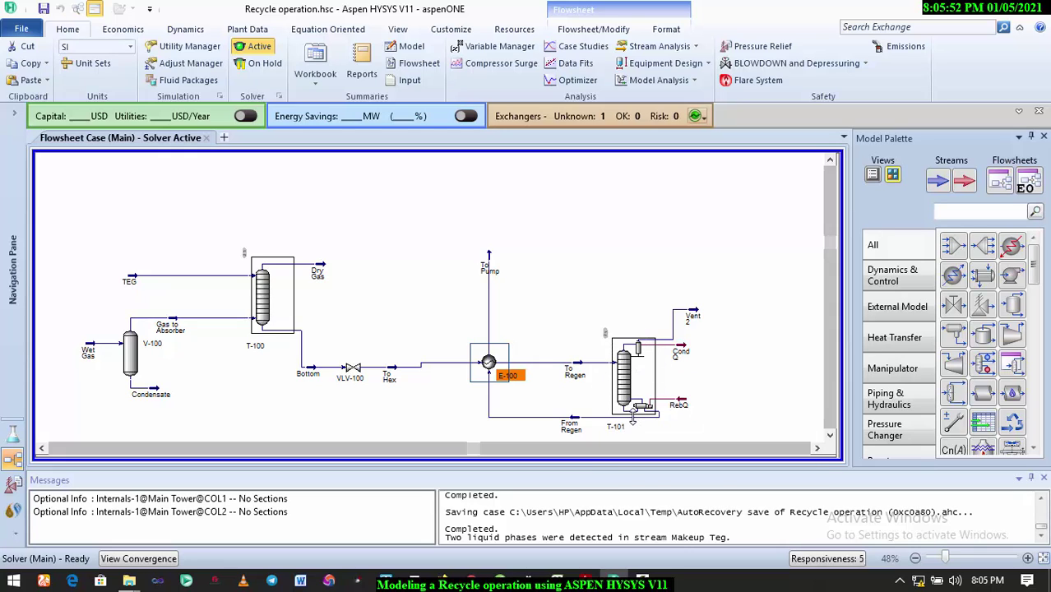
pyautogui.moveTo(632, 421)
pyautogui.moveTo(525, 418)
pyautogui.moveTo(691, 322)
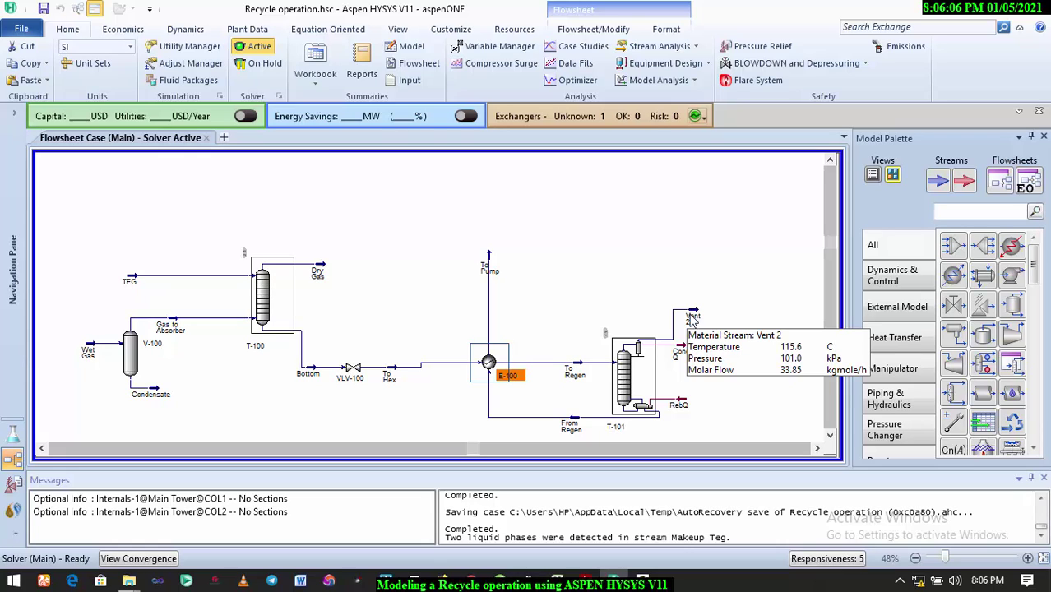
# Step: Review the conditions and component mole fractions of the From Regen stream, and close its property view
pyautogui.doubleClick(573, 425)
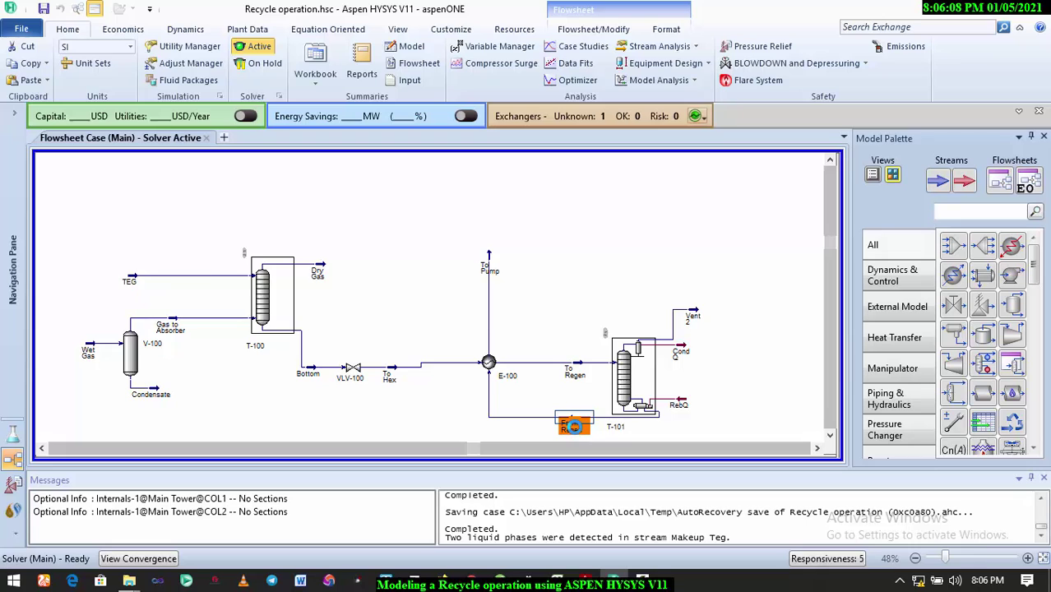
pyautogui.scroll(-5, 411, 296)
pyautogui.moveTo(702, 287); pyautogui.dragTo(702, 234)
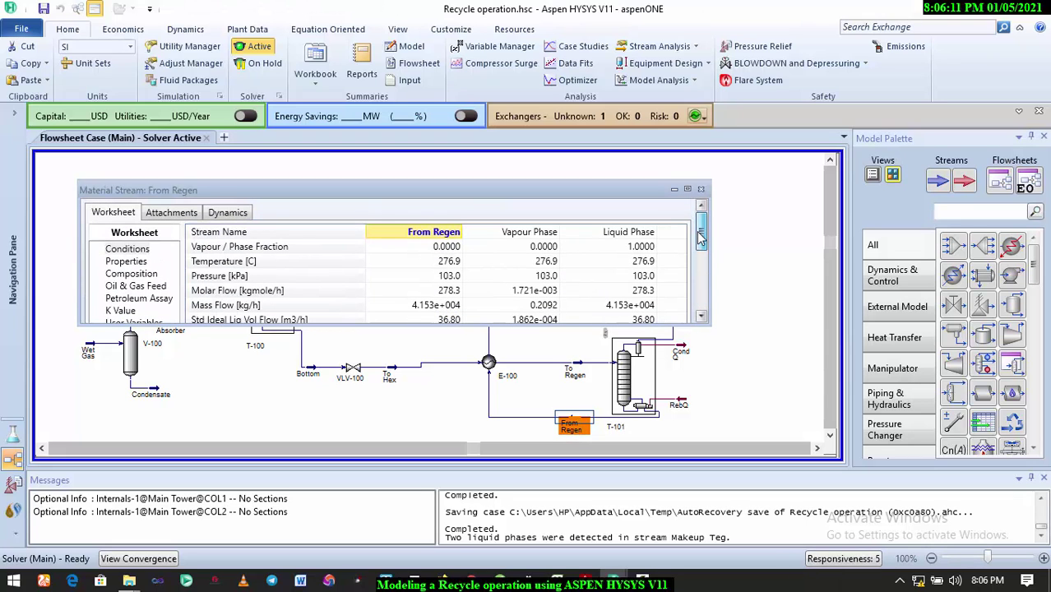
pyautogui.click(133, 274)
pyautogui.moveTo(702, 234); pyautogui.dragTo(702, 257)
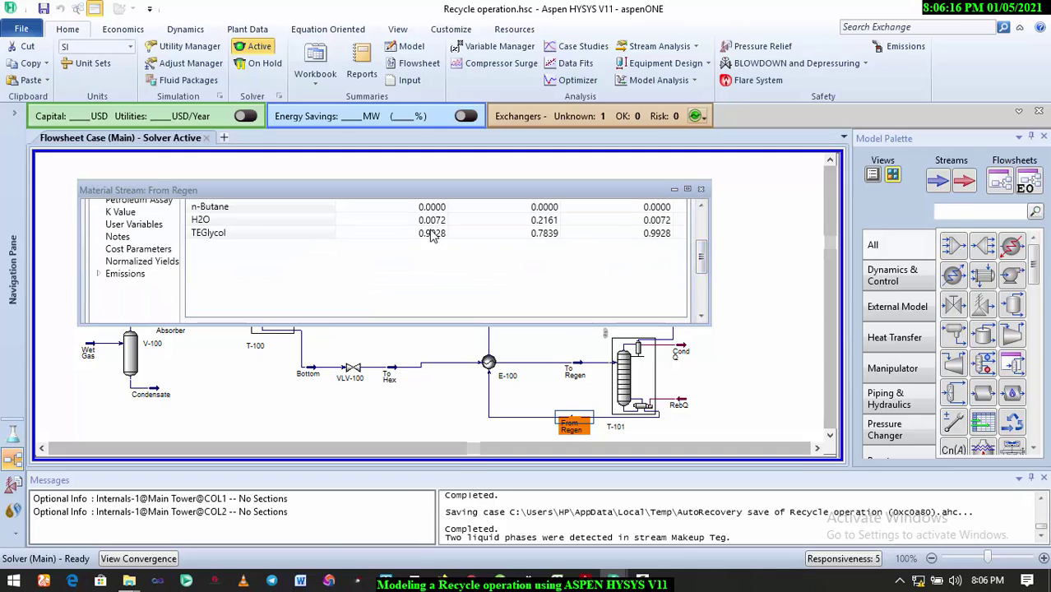
pyautogui.click(701, 189)
# Step: Review the temperature, pressure and molar flow of the To Pump stream leaving exchanger E-100, and close its property view
pyautogui.moveTo(488, 269)
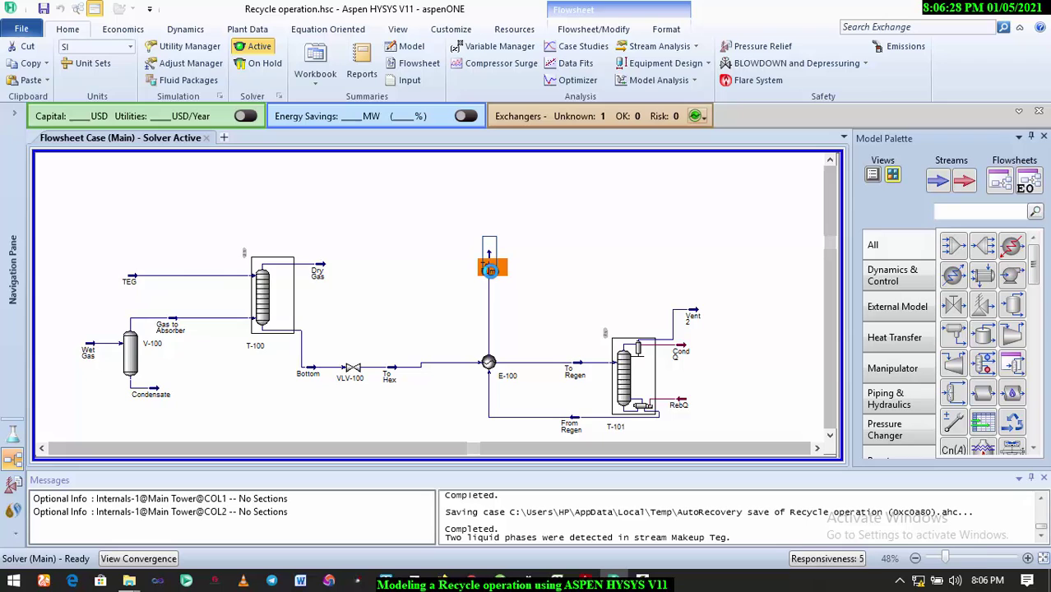
pyautogui.doubleClick(489, 260)
pyautogui.scroll(-5, 673, 255)
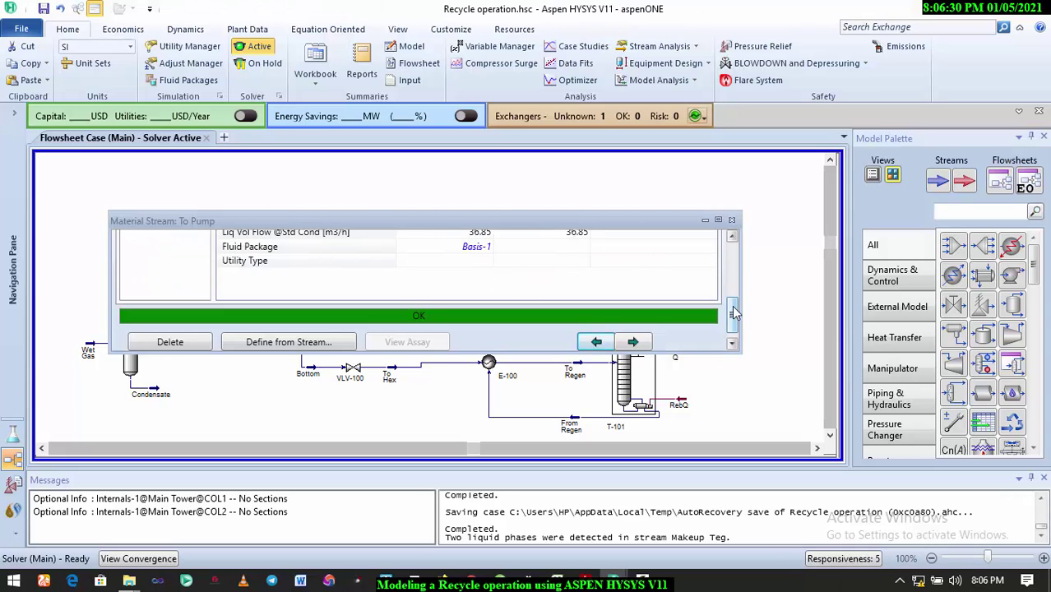
pyautogui.scroll(5, 732, 305)
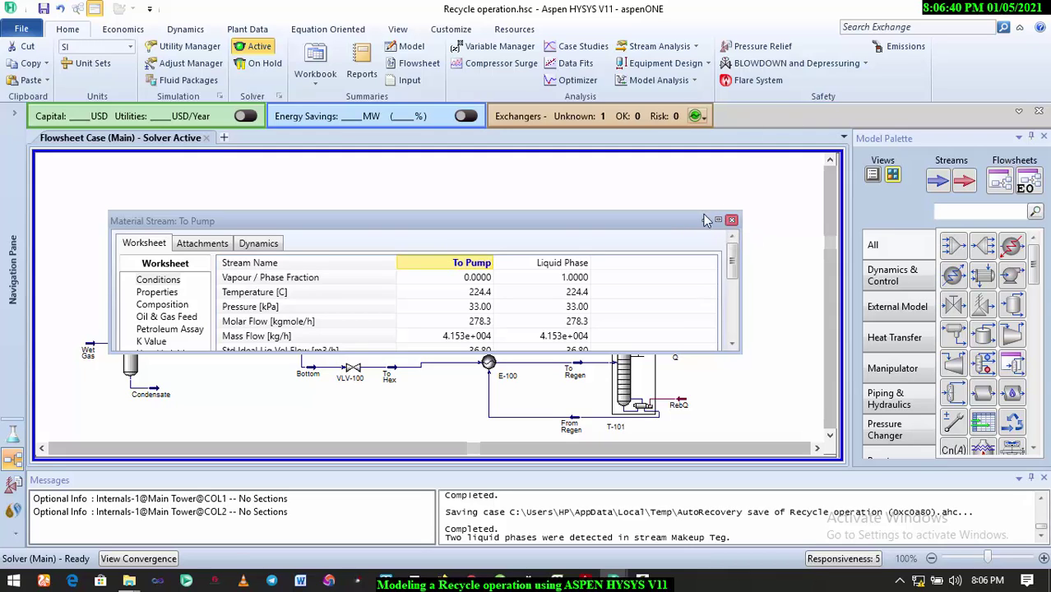
pyautogui.click(731, 222)
# Step: Recheck the H2O and TEGlycol mole fractions of the TEG feed stream for comparison, and close its property view
pyautogui.moveTo(129, 291)
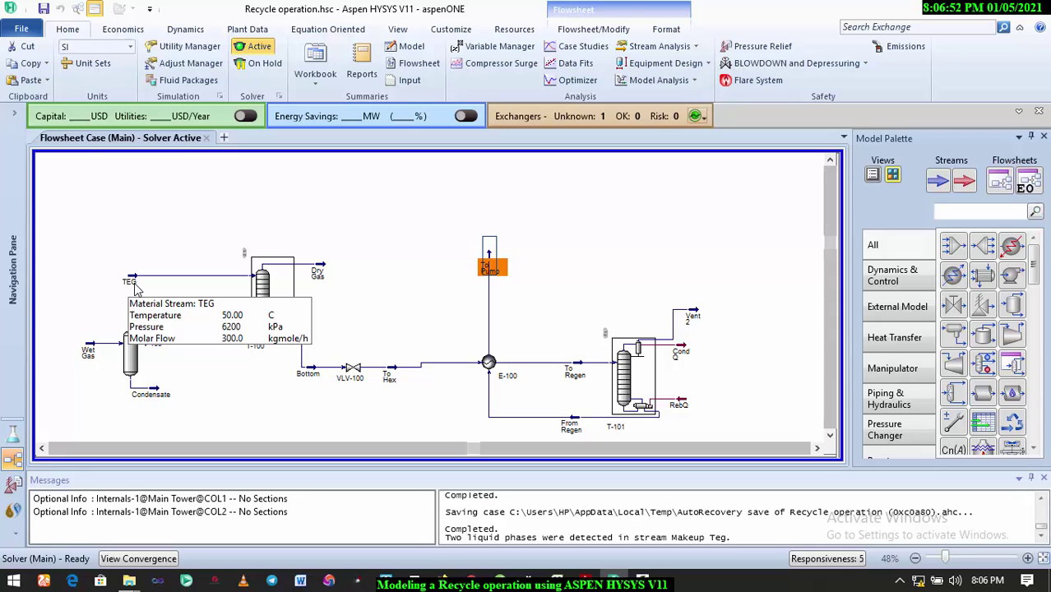
pyautogui.doubleClick(136, 285)
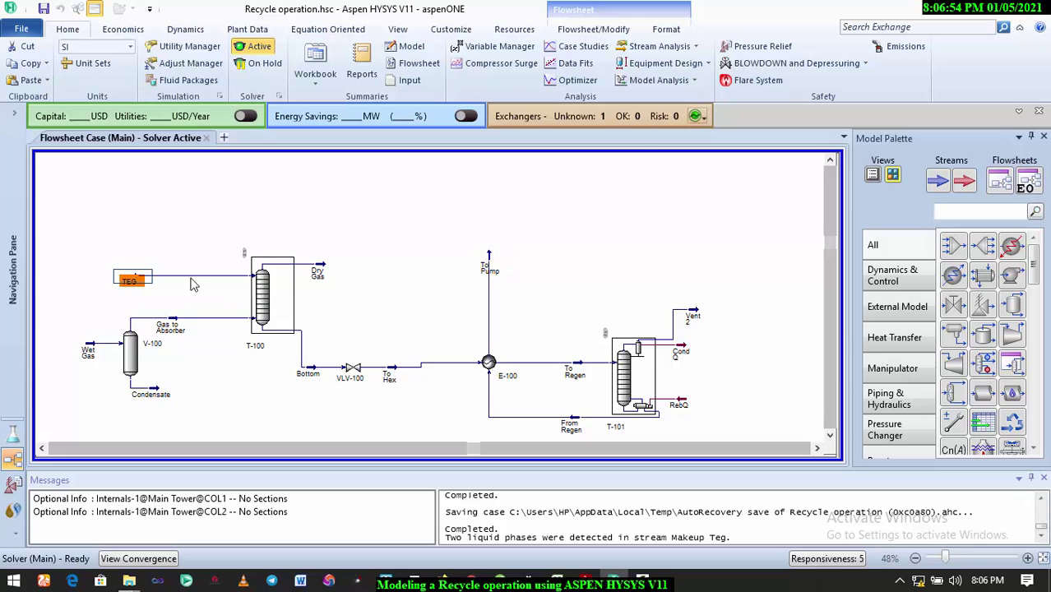
pyautogui.scroll(-3, 436, 198)
pyautogui.scroll(5, 436, 198)
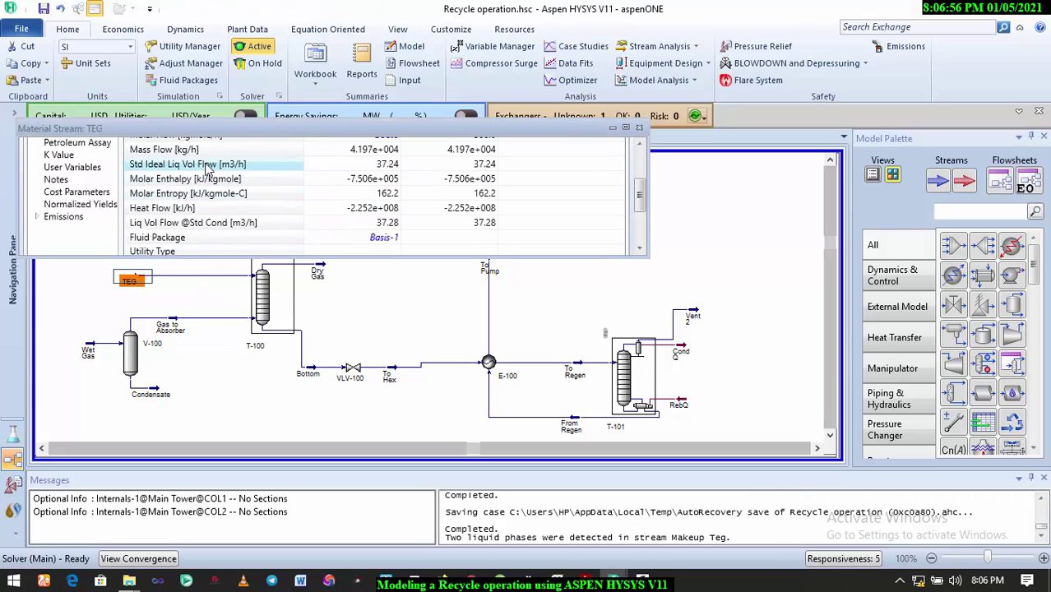
pyautogui.click(84, 194)
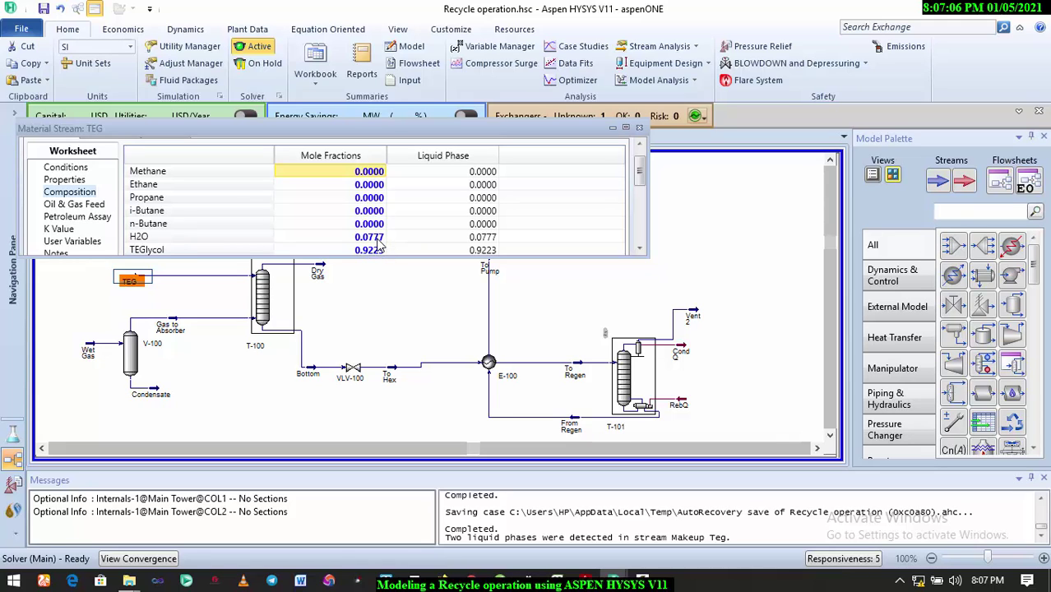
pyautogui.click(639, 127)
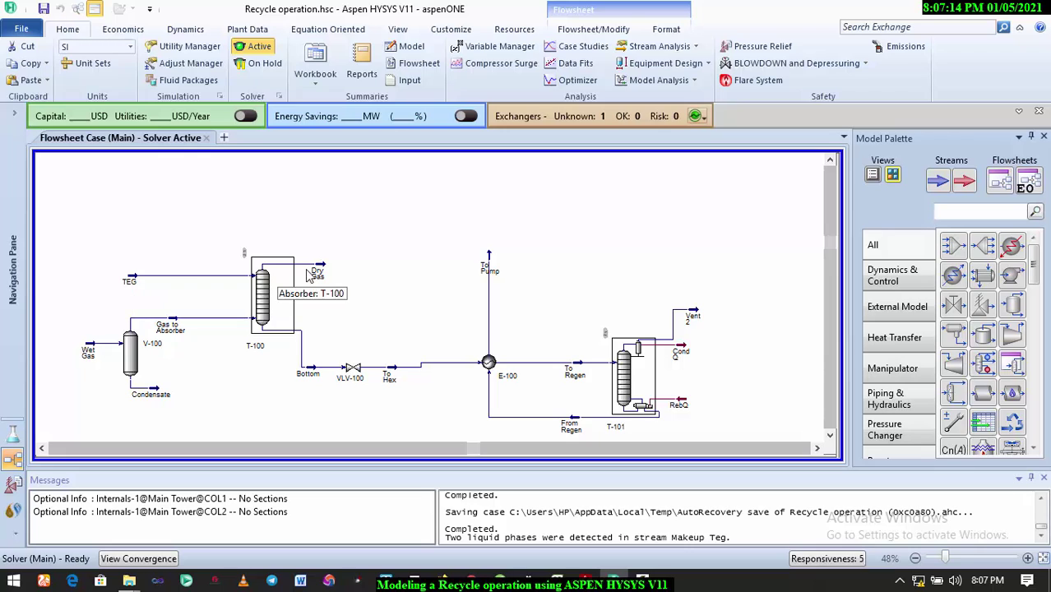
# Step: Open the To Pump stream and examine its H2O and TEGlycol mole fractions
pyautogui.moveTo(485, 270)
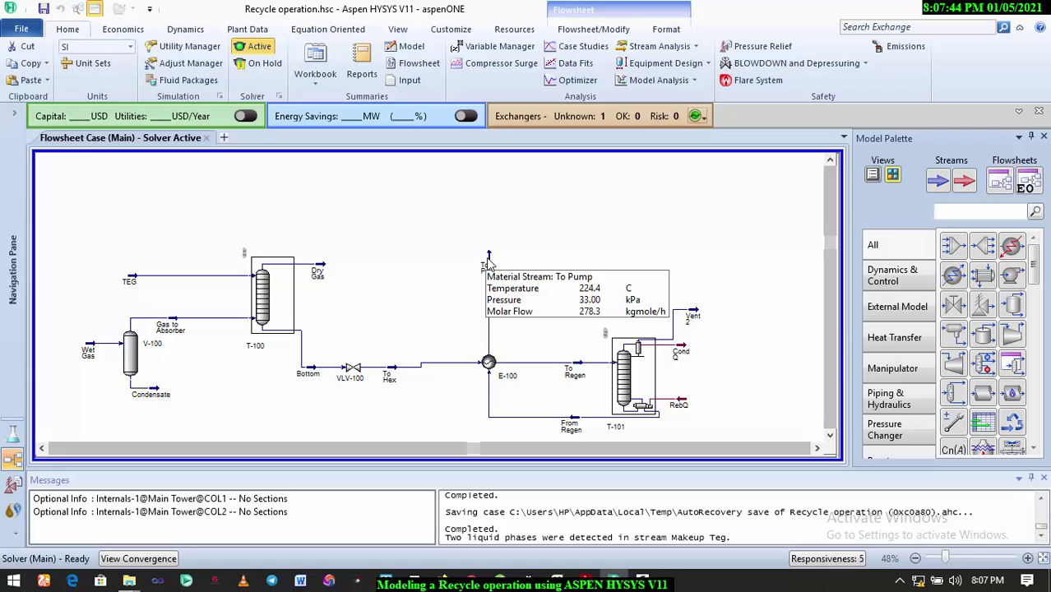
pyautogui.doubleClick(489, 261)
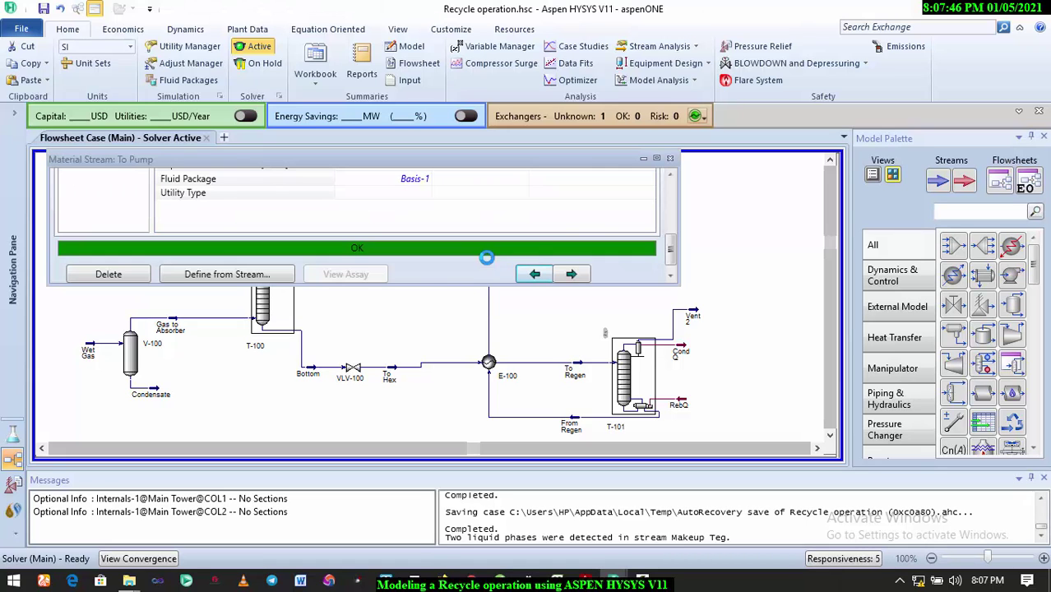
pyautogui.moveTo(673, 251); pyautogui.dragTo(673, 199)
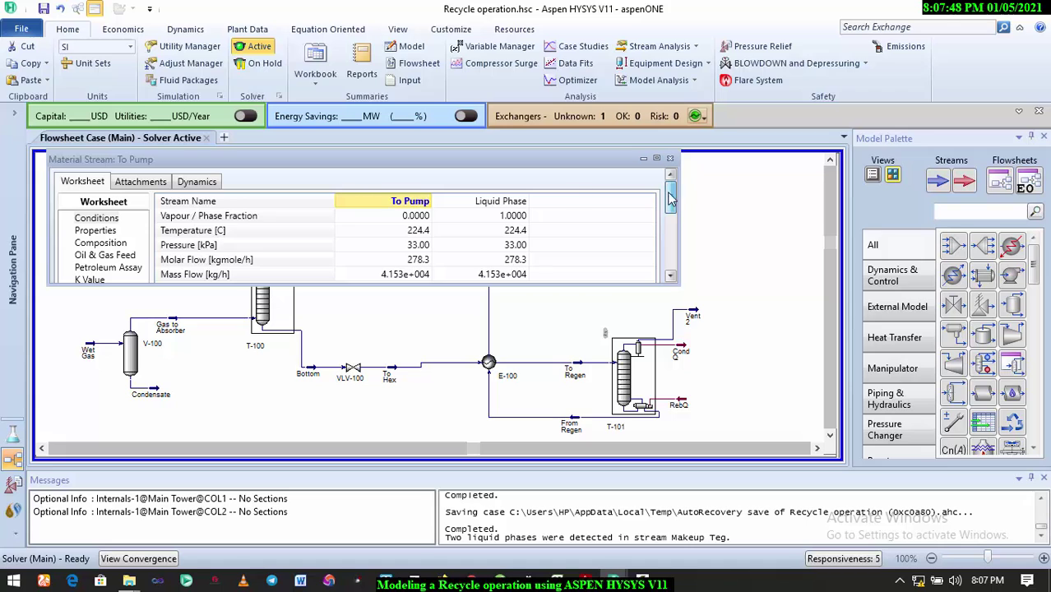
pyautogui.click(100, 242)
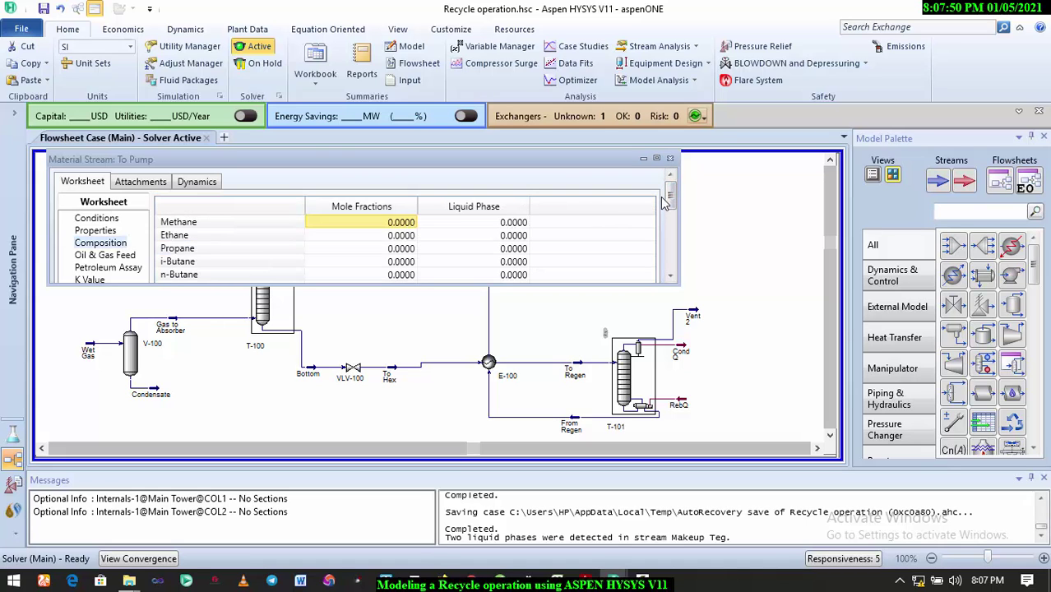
pyautogui.moveTo(671, 200)
pyautogui.mouseDown()
pyautogui.moveTo(674, 229)
pyautogui.moveTo(674, 217)
pyautogui.mouseUp()
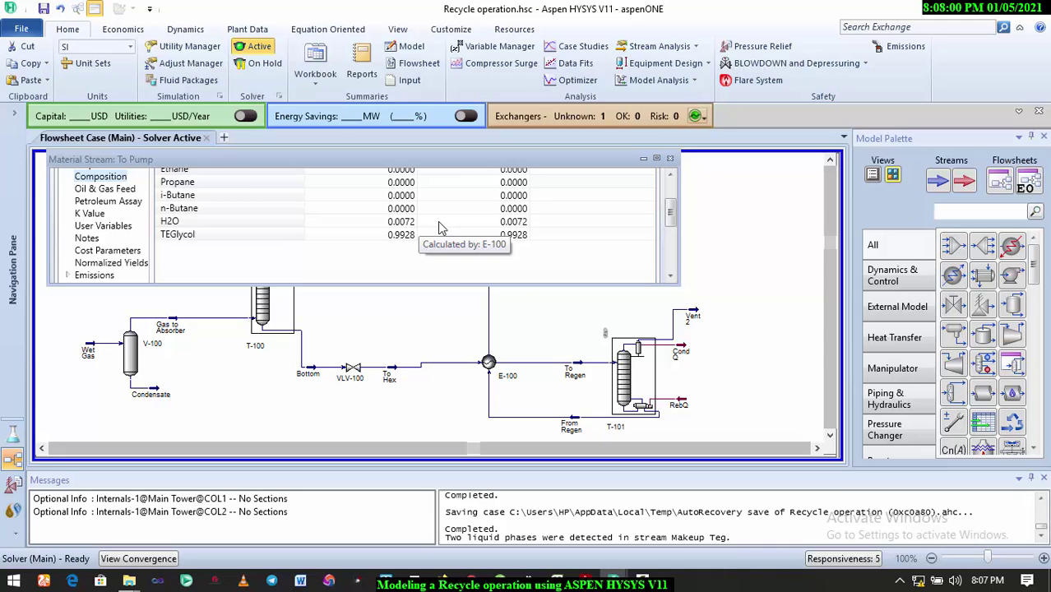
# Step: Close the To Pump stream's property view and move the stream up and to the right of exchanger E-100
pyautogui.click(670, 160)
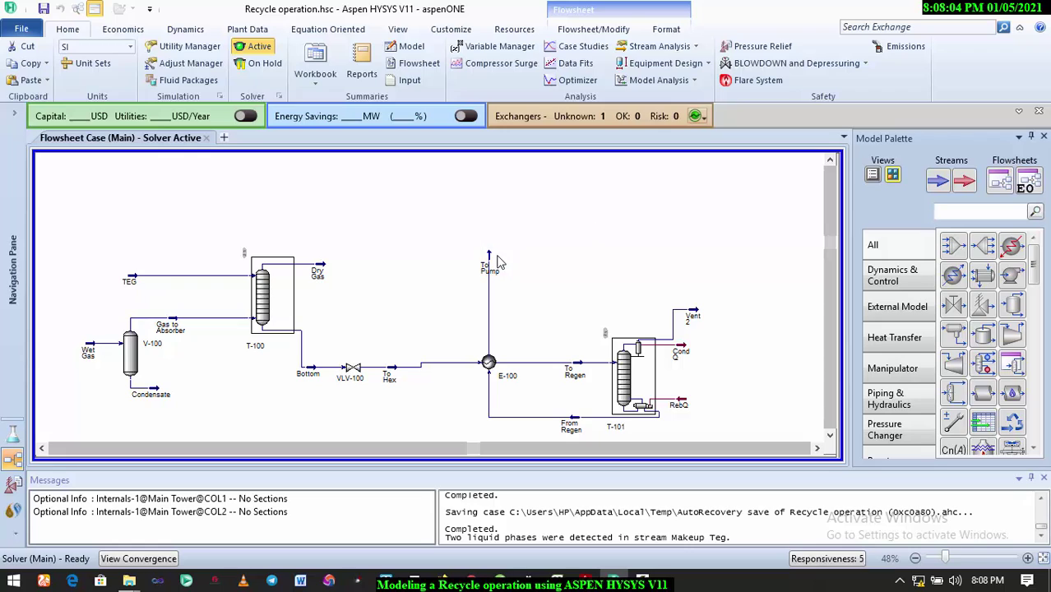
pyautogui.moveTo(492, 263); pyautogui.dragTo(530, 230)
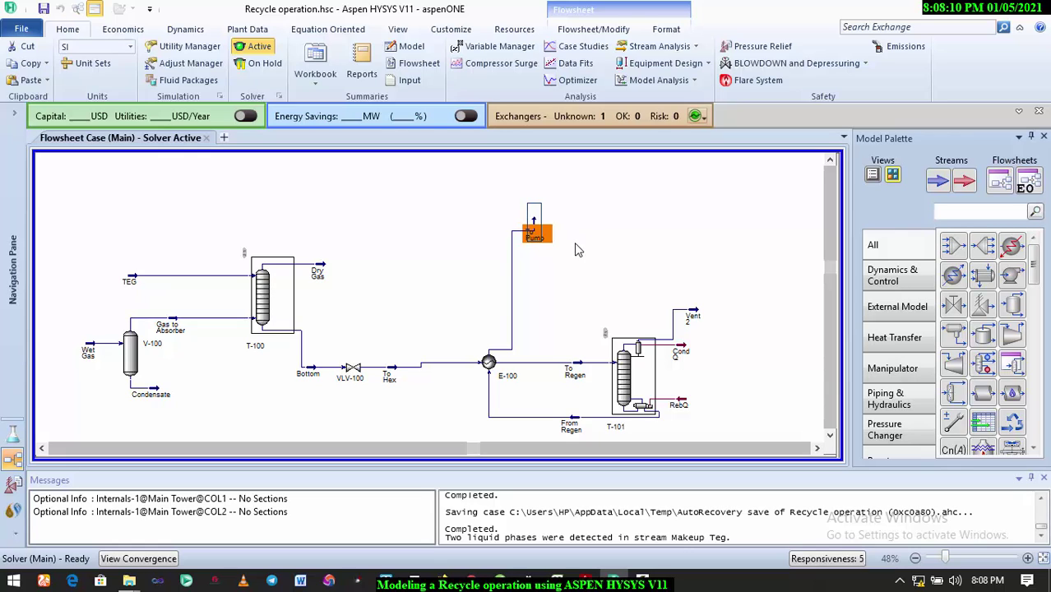
pyautogui.moveTo(535, 229); pyautogui.dragTo(574, 224)
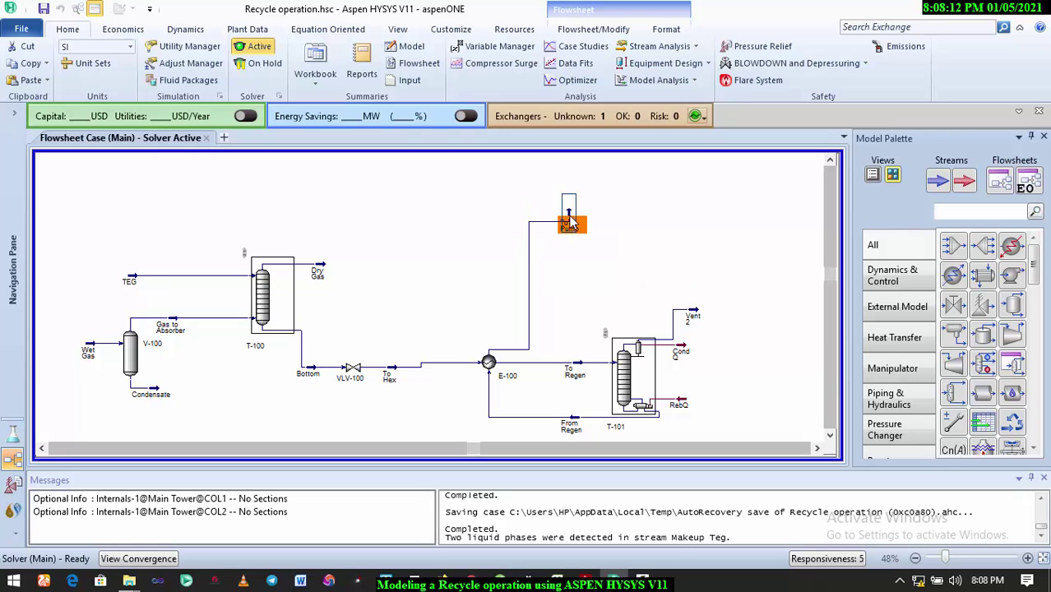
pyautogui.click(622, 255)
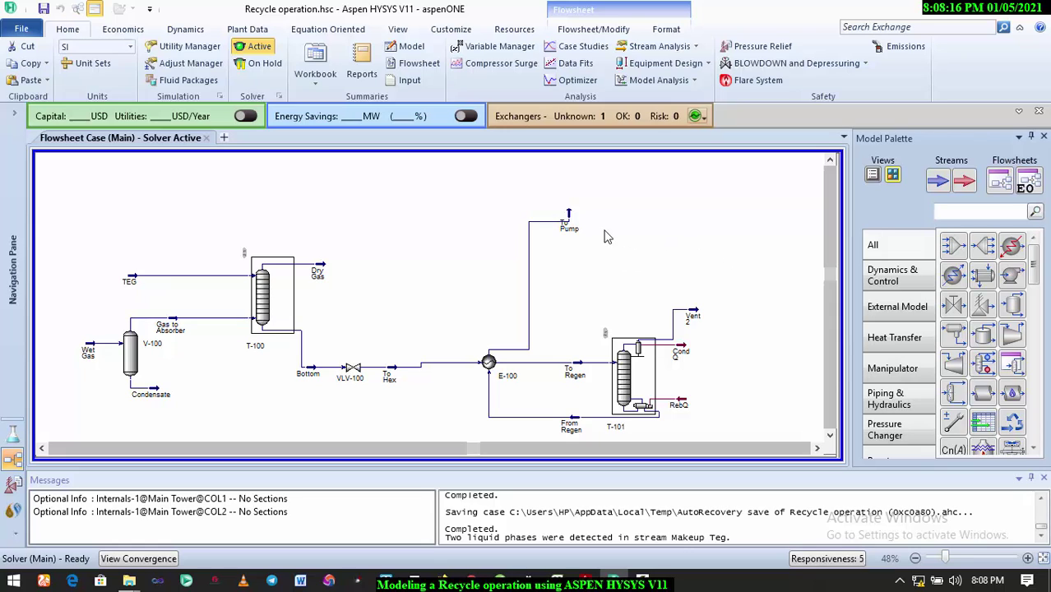
pyautogui.moveTo(573, 220)
pyautogui.click(830, 161)
pyautogui.click(830, 162)
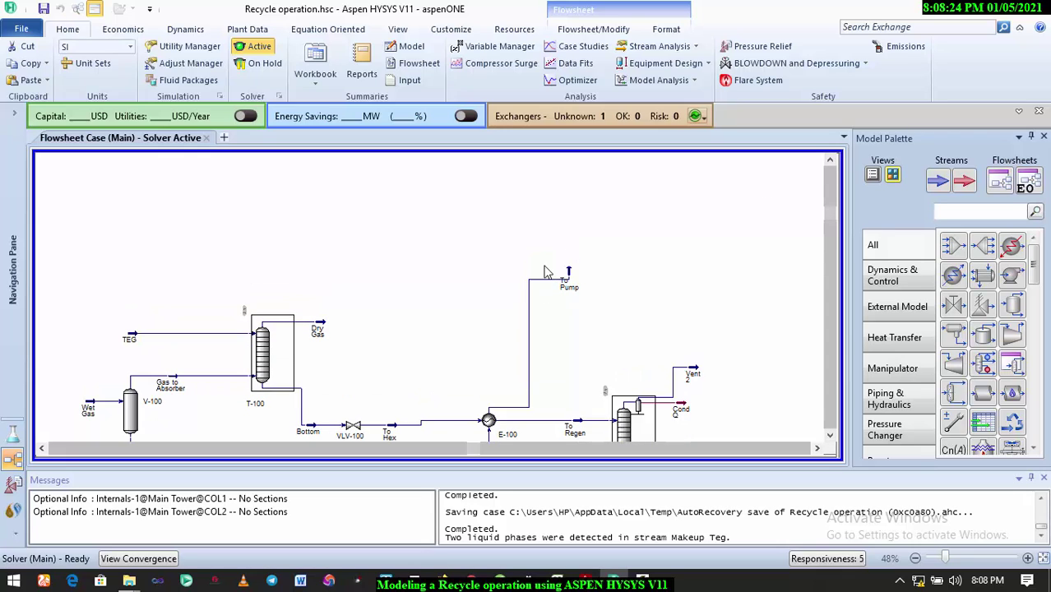
# Step: Add a material stream above the existing flowsheet and name it To Cooler
pyautogui.moveTo(568, 286)
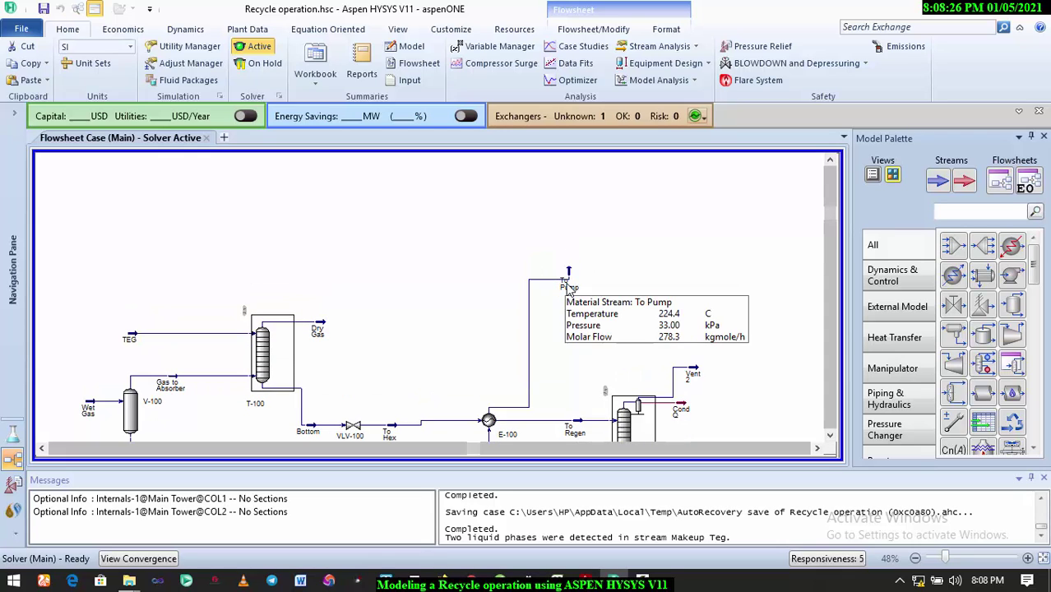
pyautogui.moveTo(127, 347)
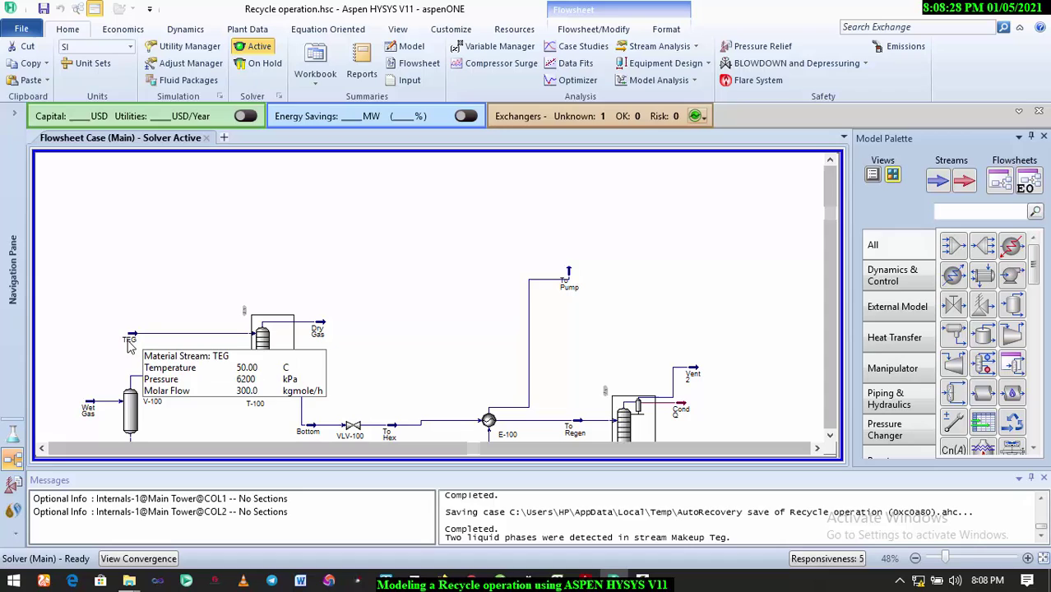
pyautogui.moveTo(568, 279)
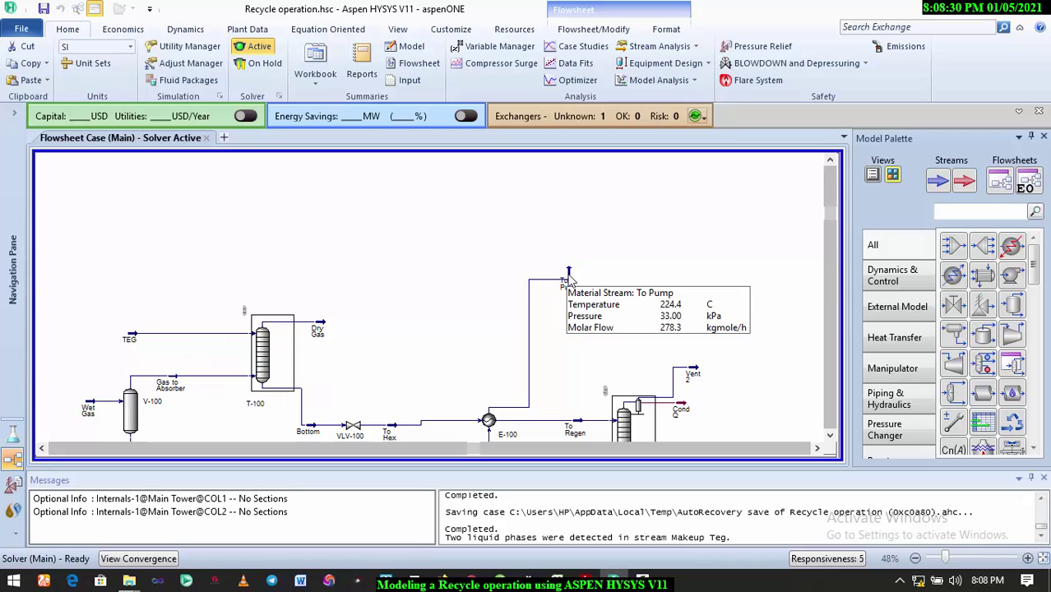
pyautogui.click(940, 188)
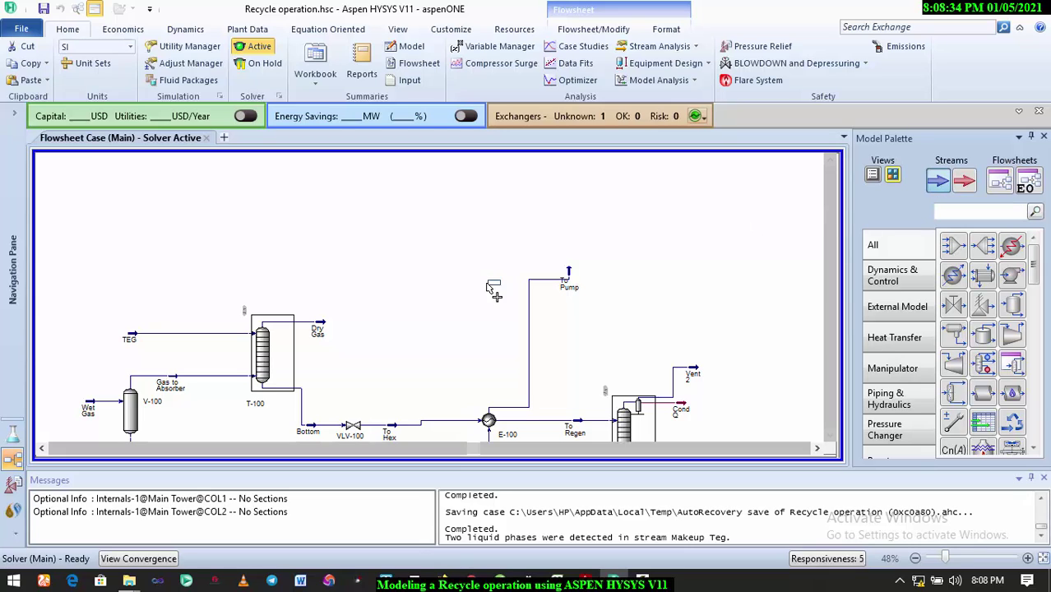
pyautogui.click(689, 227)
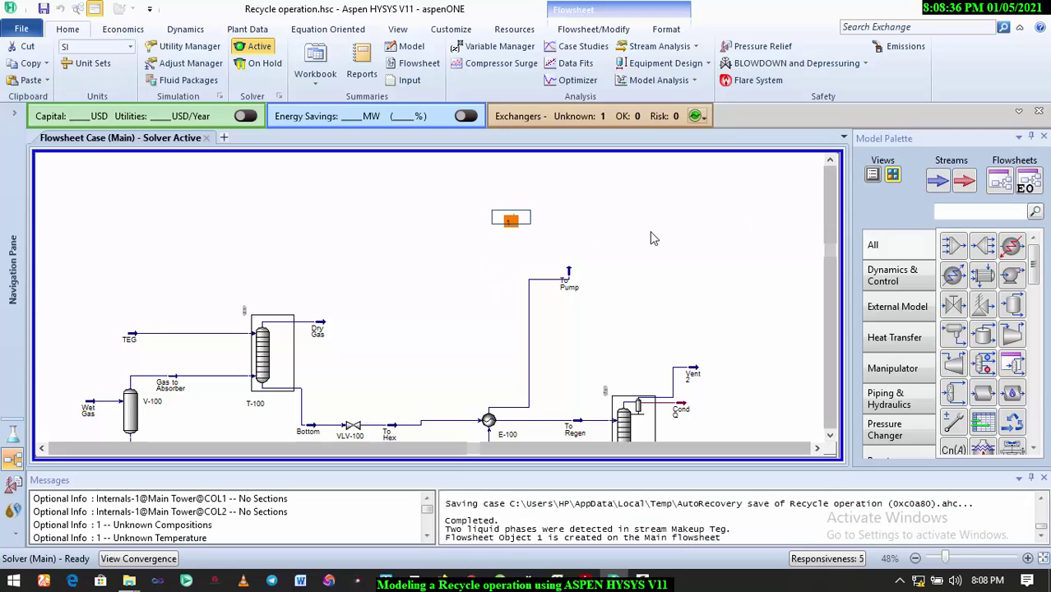
pyautogui.click(511, 218)
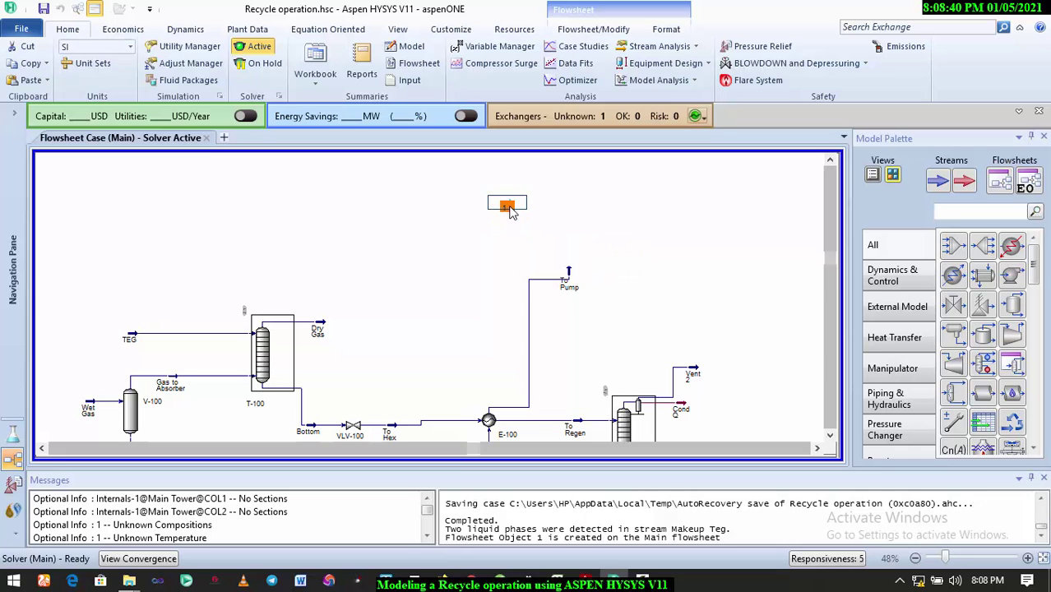
pyautogui.doubleClick(510, 207)
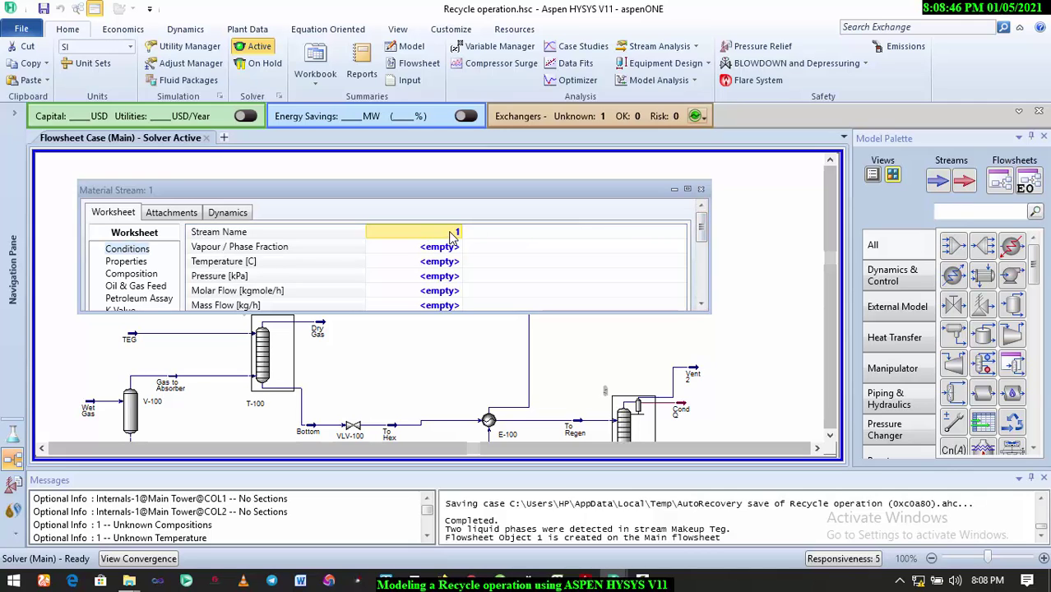
pyautogui.write('To')
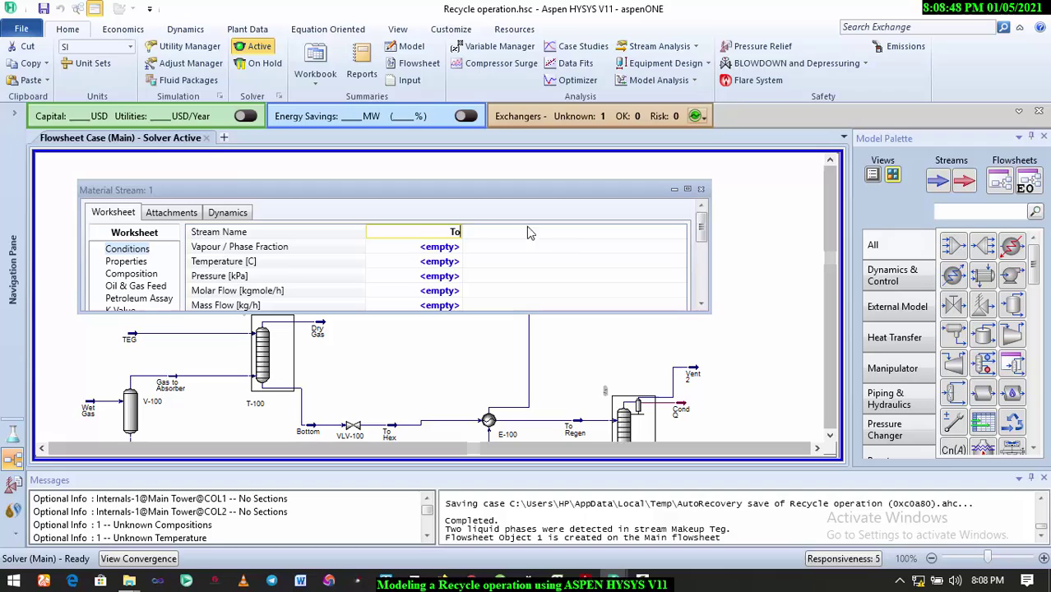
pyautogui.write(' Cooler')
pyautogui.click(422, 276)
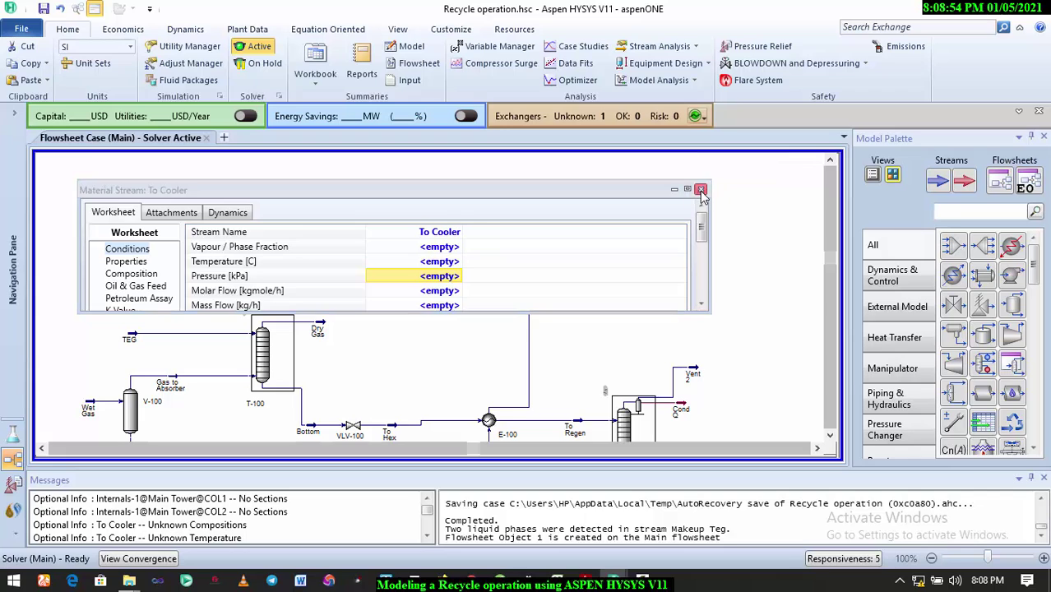
pyautogui.click(701, 190)
# Step: Add another material stream to the right of To Cooler and name it Makeup TEG
pyautogui.click(938, 181)
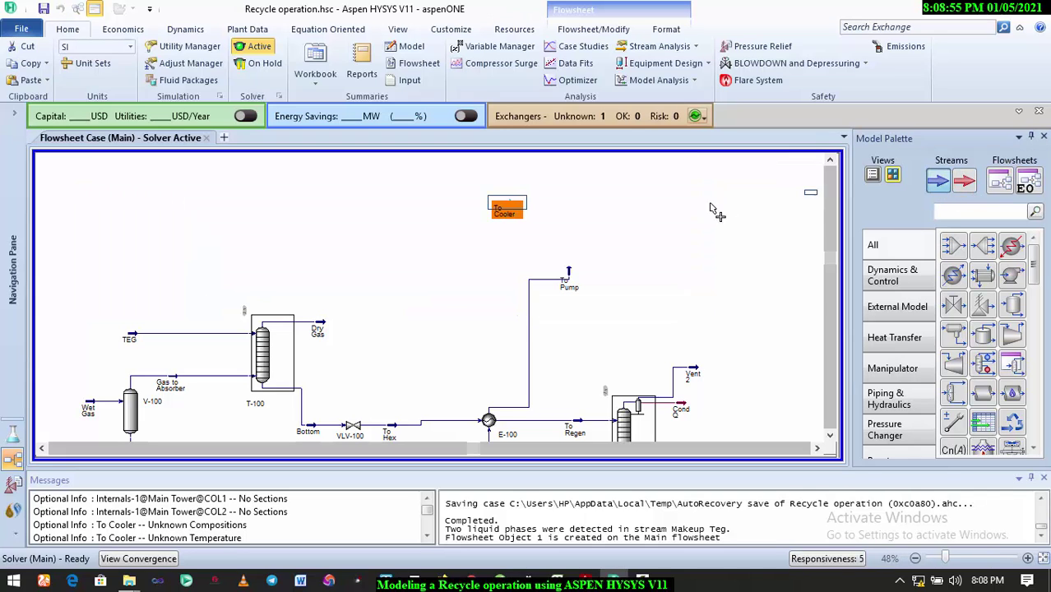
pyautogui.click(666, 191)
pyautogui.doubleClick(666, 188)
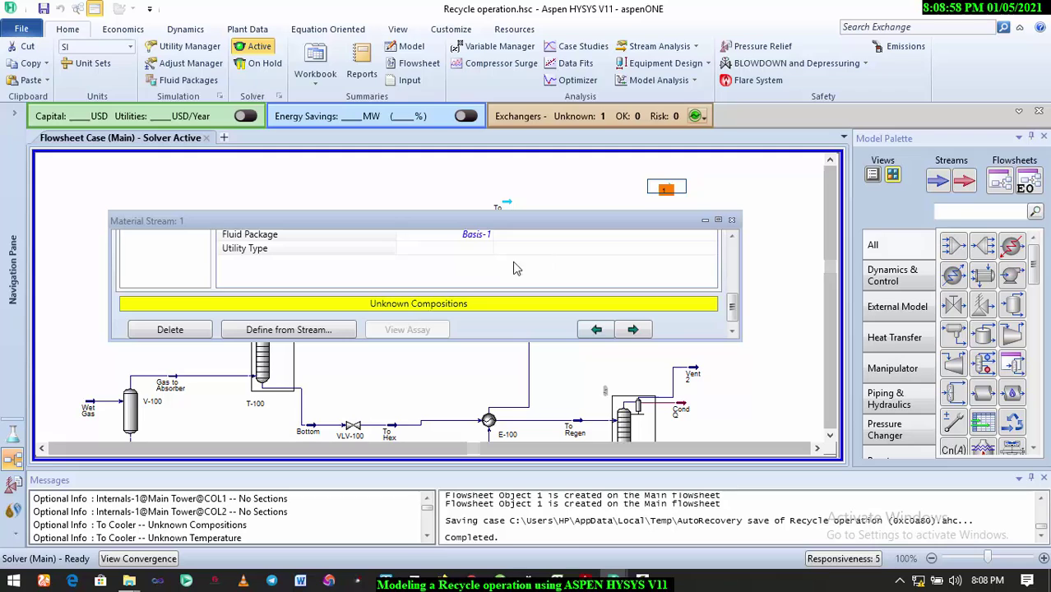
pyautogui.click(730, 271)
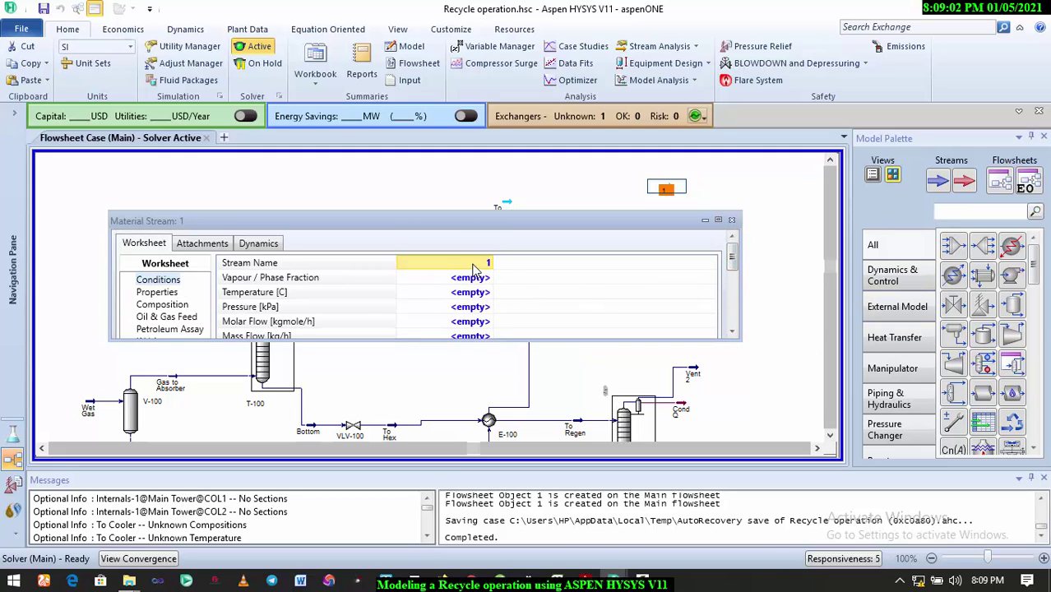
pyautogui.write('Mak')
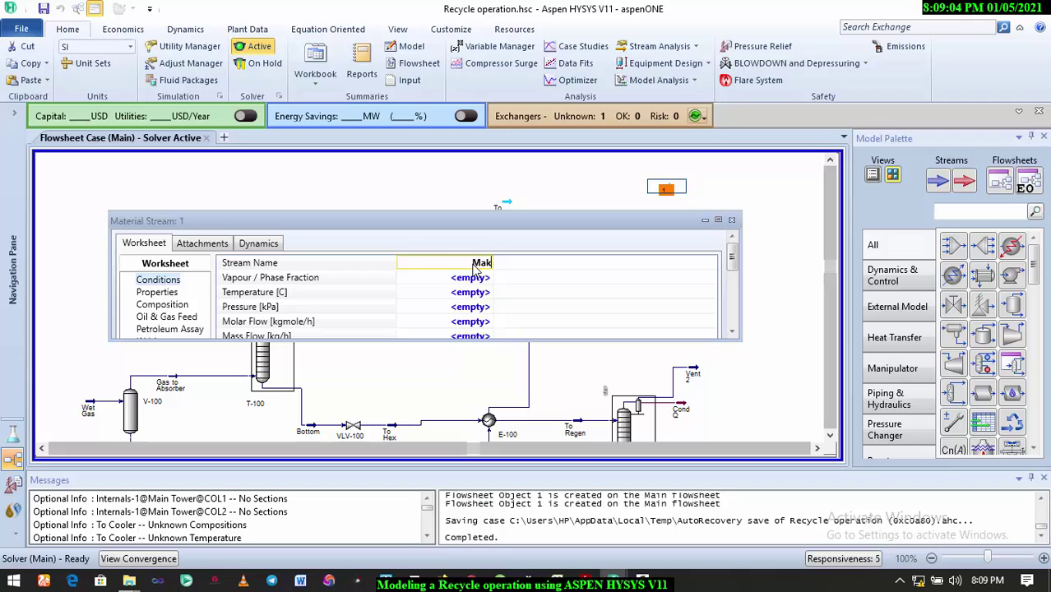
pyautogui.write('eup TEG')
pyautogui.press('Return')
pyautogui.press('Escape')
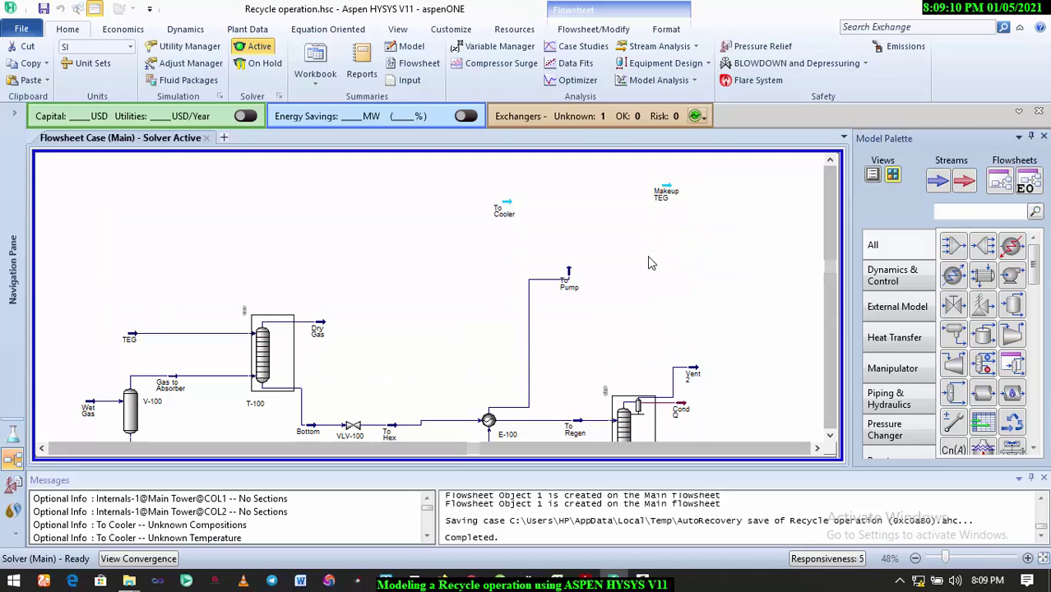
# Step: Move the To Pump stream slightly lower on the flowsheet
pyautogui.click(571, 287)
pyautogui.moveTo(573, 301)
pyautogui.mouseDown()
pyautogui.moveTo(628, 311)
pyautogui.moveTo(579, 319)
pyautogui.mouseUp()
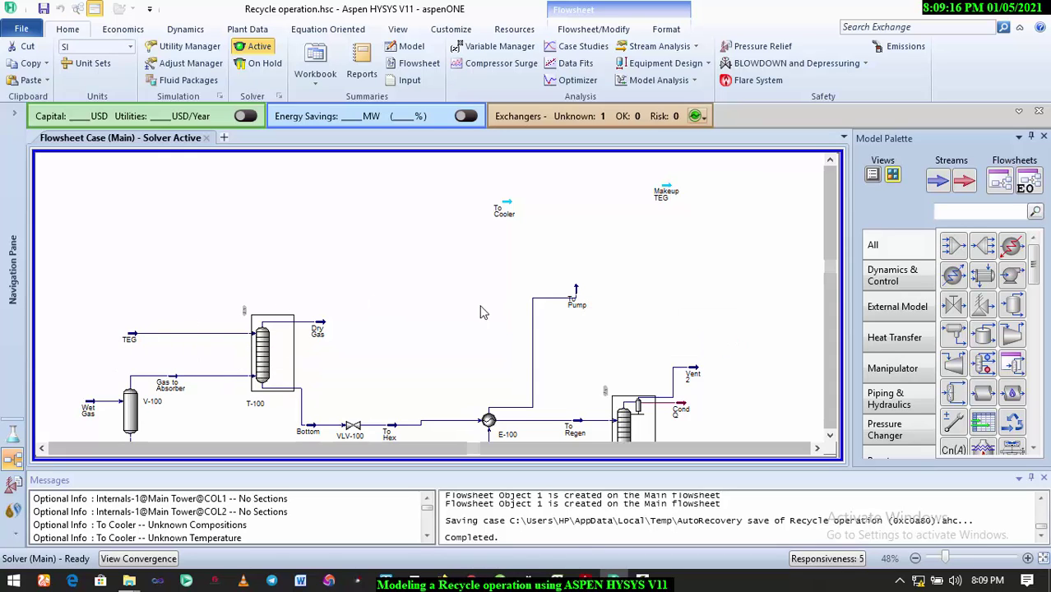
pyautogui.moveTo(573, 306)
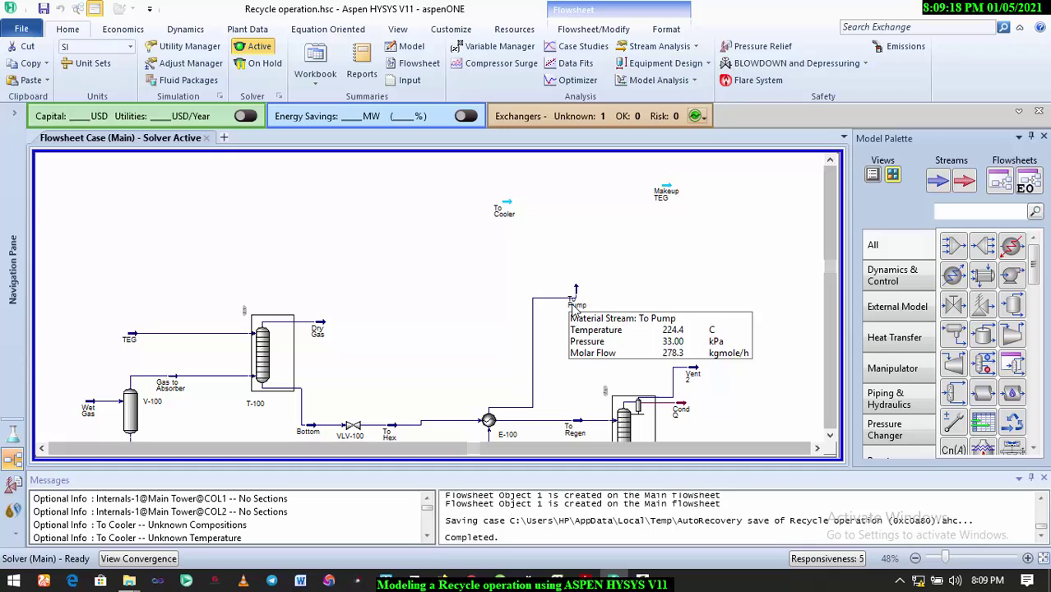
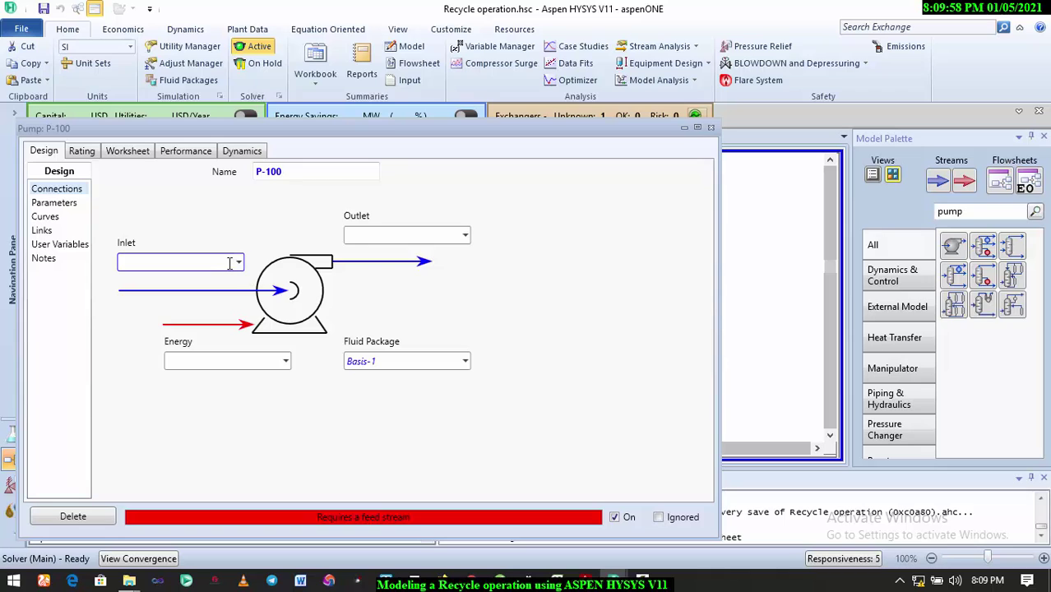
# Step: Connect To Pump as the inlet of pump P-100 and create its outlet stream as To Mixer
pyautogui.click(239, 262)
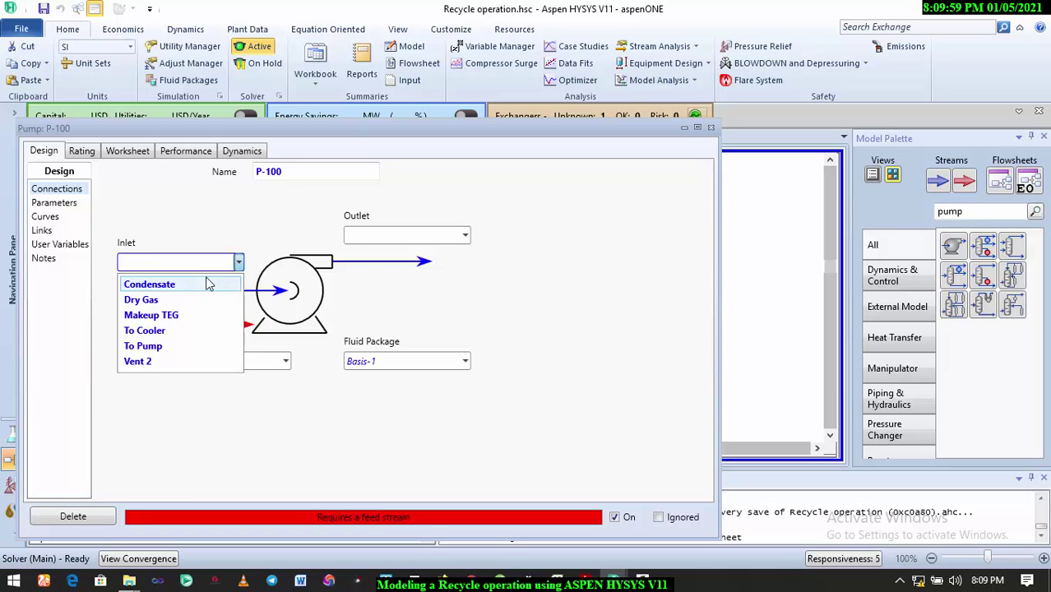
pyautogui.click(200, 345)
pyautogui.click(418, 236)
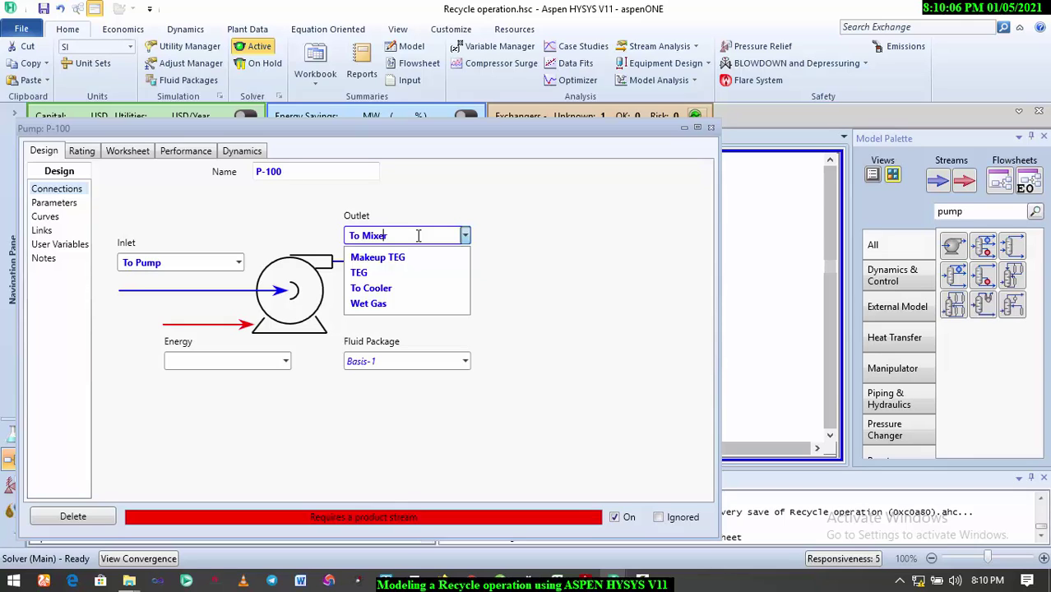
pyautogui.write('To Mixer')
pyautogui.press('Return')
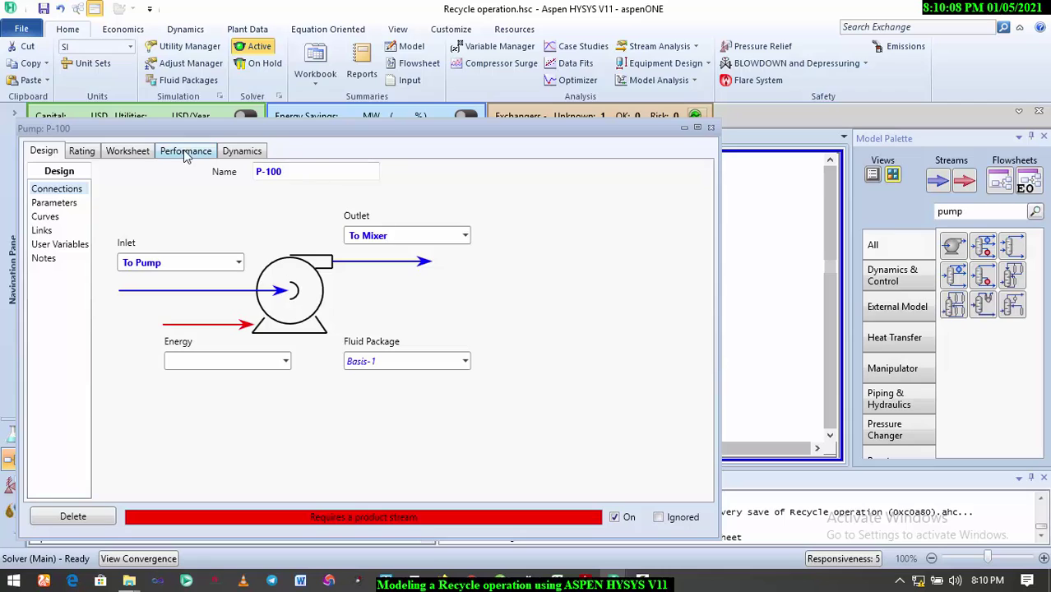
# Step: Set the pressure of the pump's To Mixer outlet stream to 6250 kPa
pyautogui.click(130, 151)
pyautogui.click(412, 219)
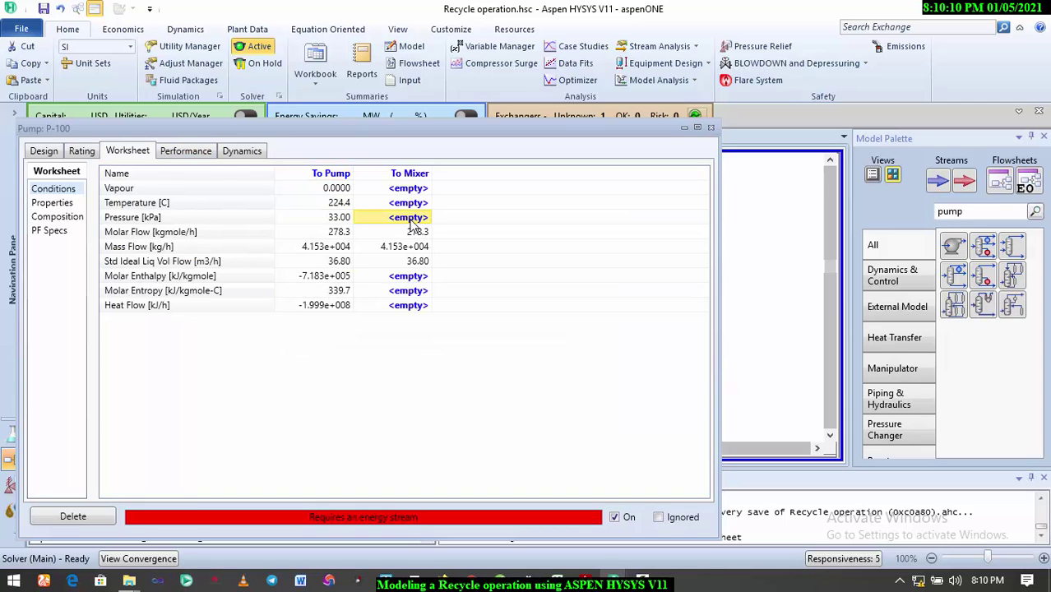
pyautogui.write('6250')
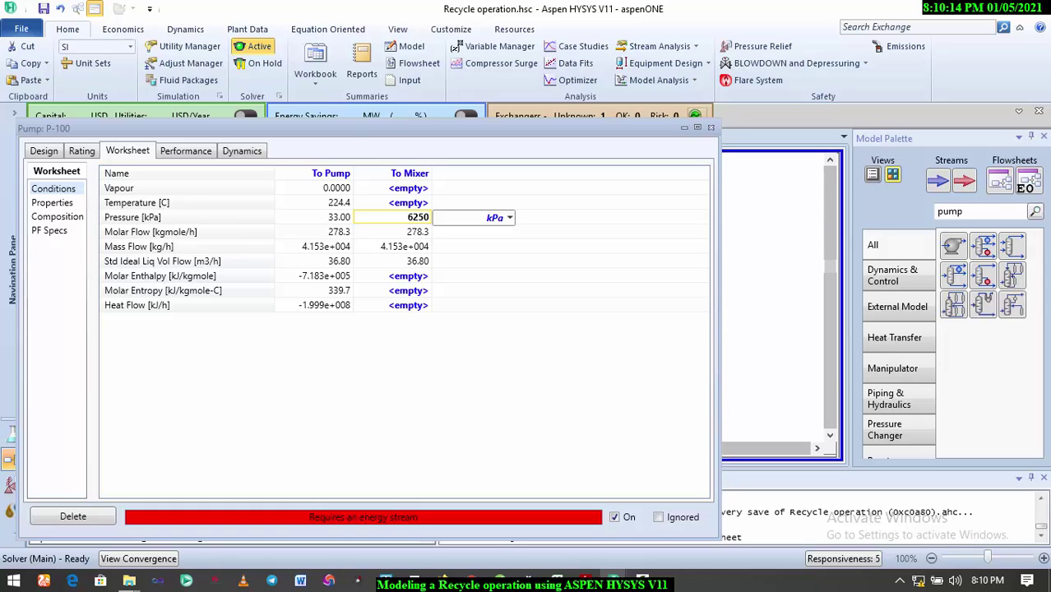
pyautogui.click(367, 291)
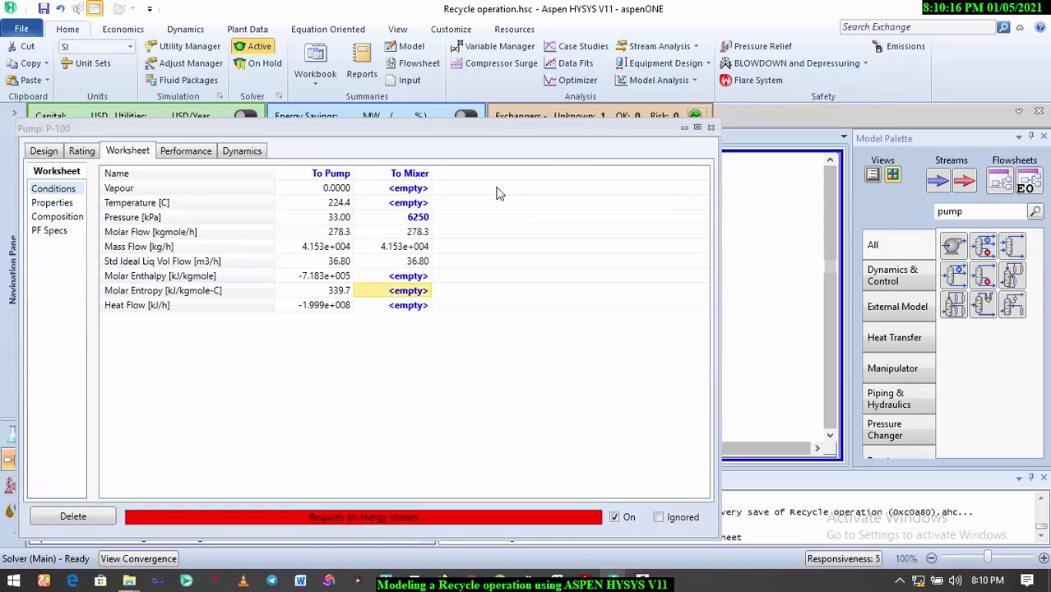
# Step: Add PQ as the energy stream of pump P-100, and move the pump just below the Makeup TEG stream
pyautogui.click(48, 153)
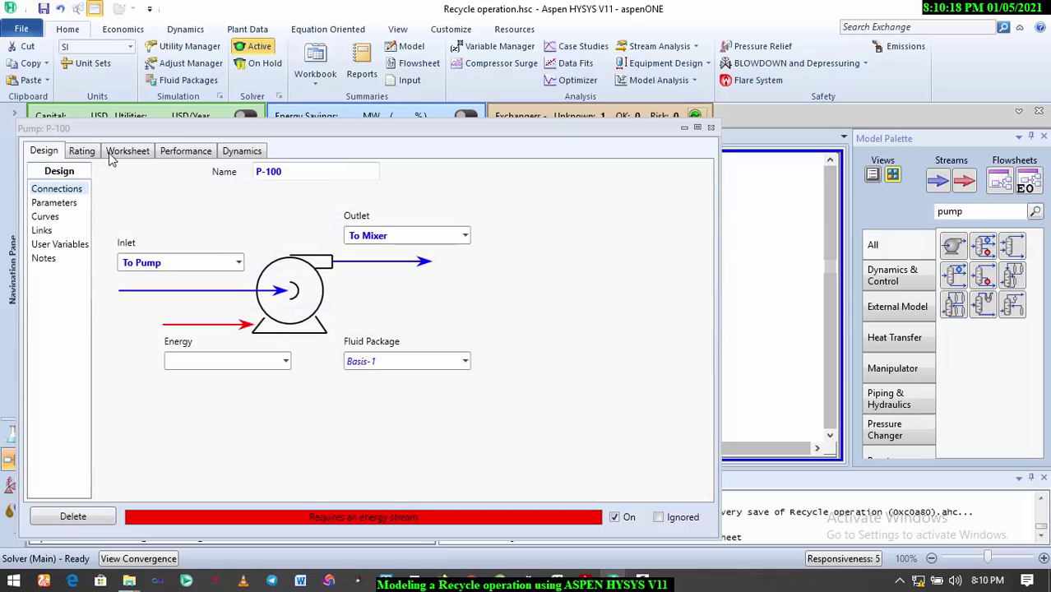
pyautogui.click(244, 361)
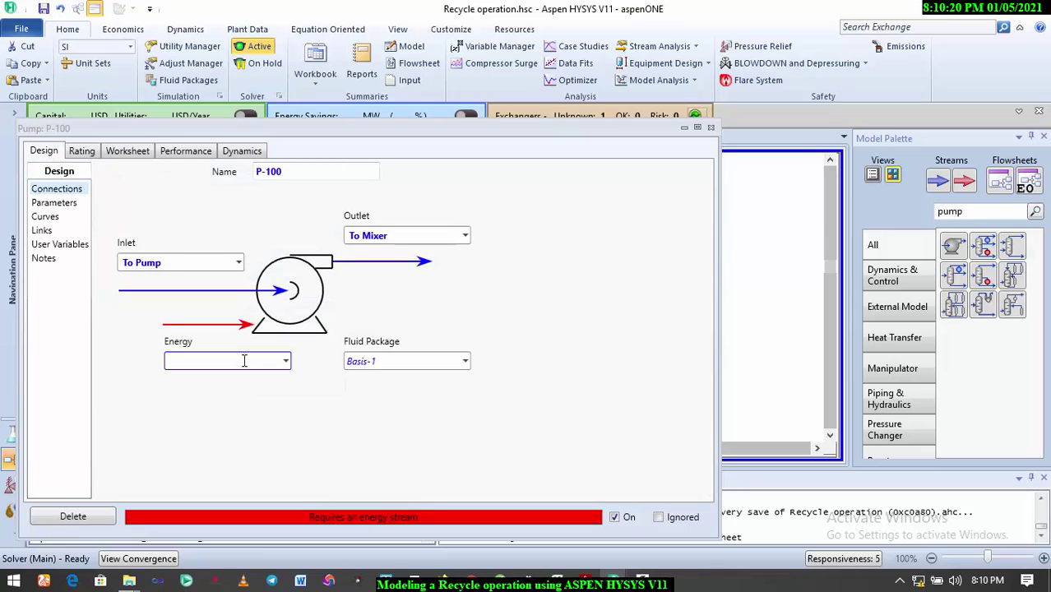
pyautogui.write('PQ')
pyautogui.press('Return')
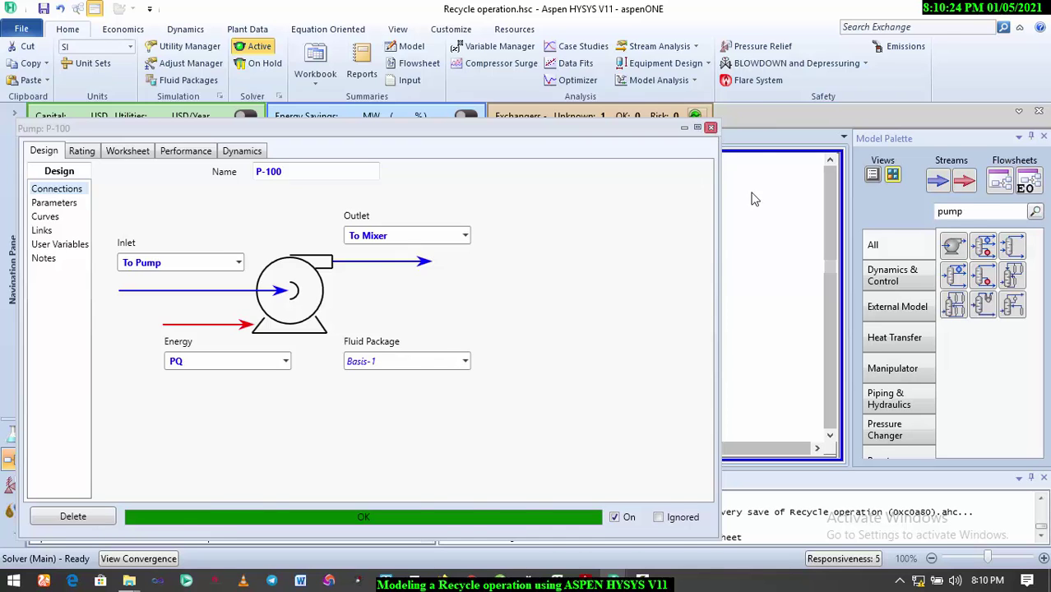
pyautogui.click(712, 128)
pyautogui.moveTo(536, 251); pyautogui.dragTo(630, 217)
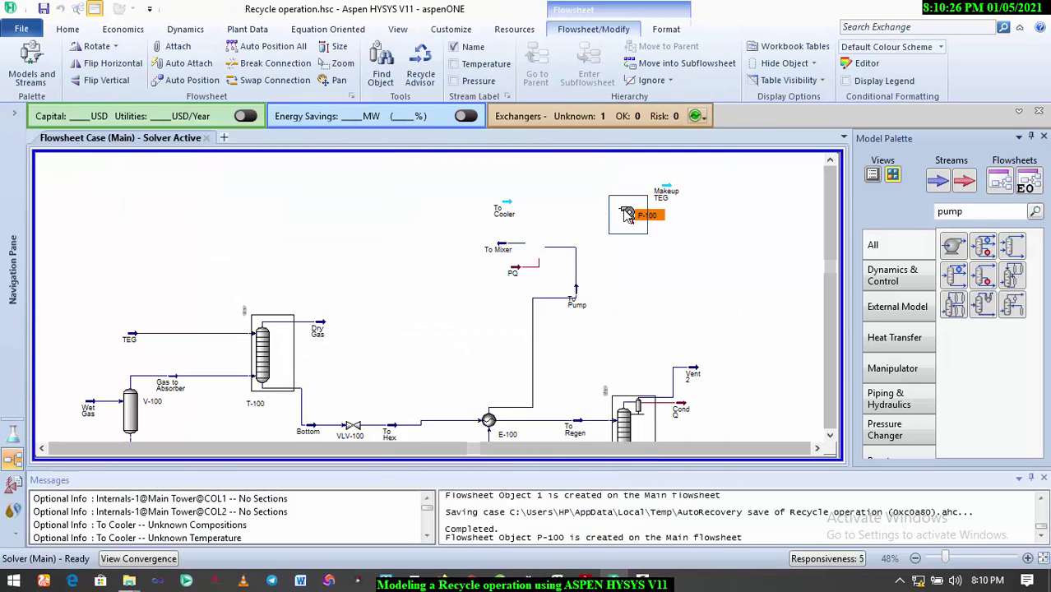
# Step: Add a mixer to the flowsheet just above the To Cooler stream and flip it horizontally
pyautogui.click(992, 212)
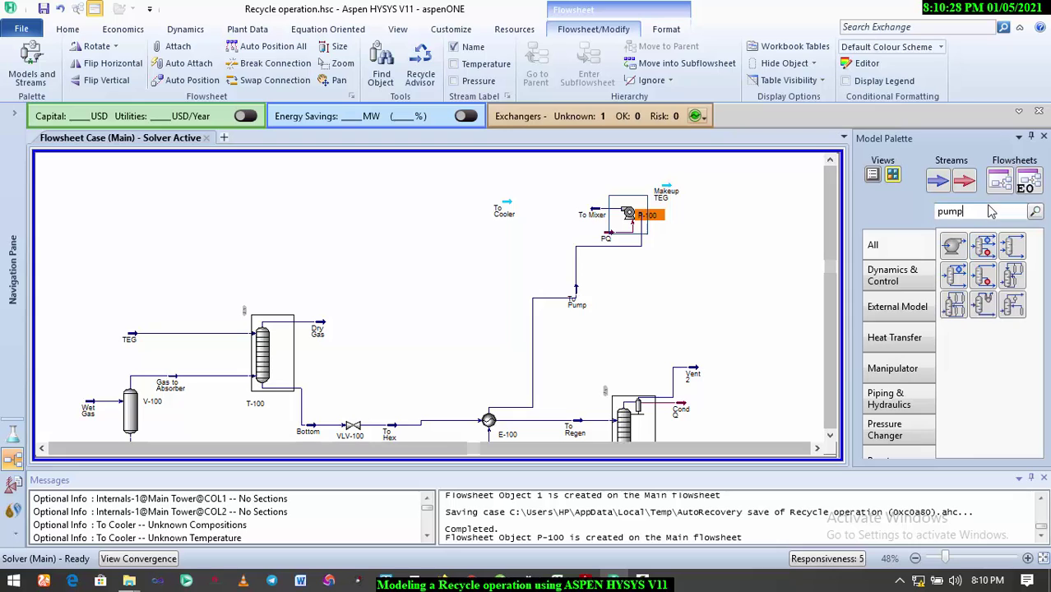
pyautogui.press('BackSpace')
pyautogui.press('BackSpace')
pyautogui.press('BackSpace')
pyautogui.press('BackSpace')
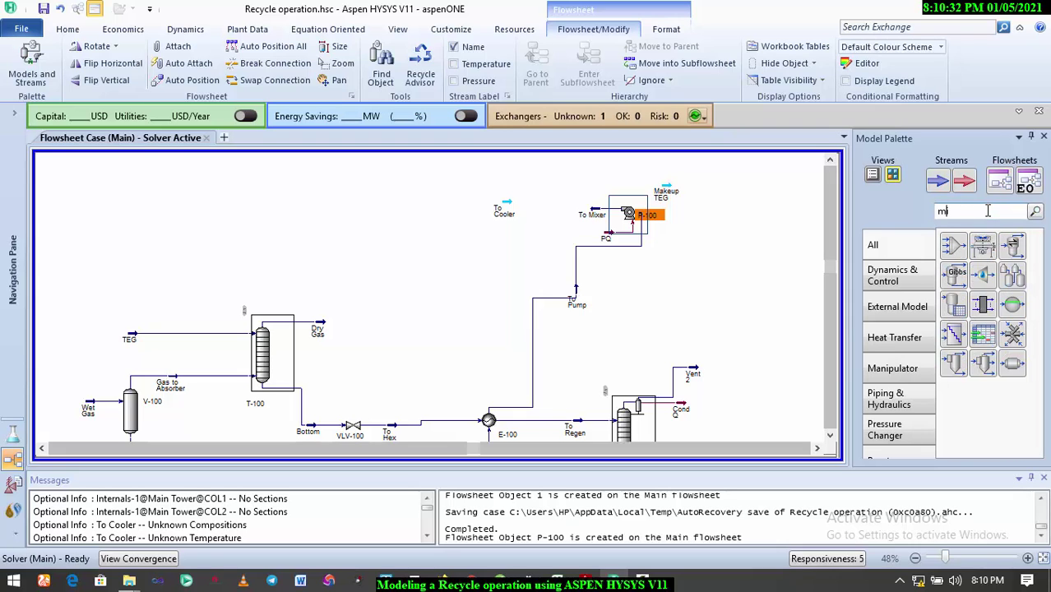
pyautogui.write('mixe')
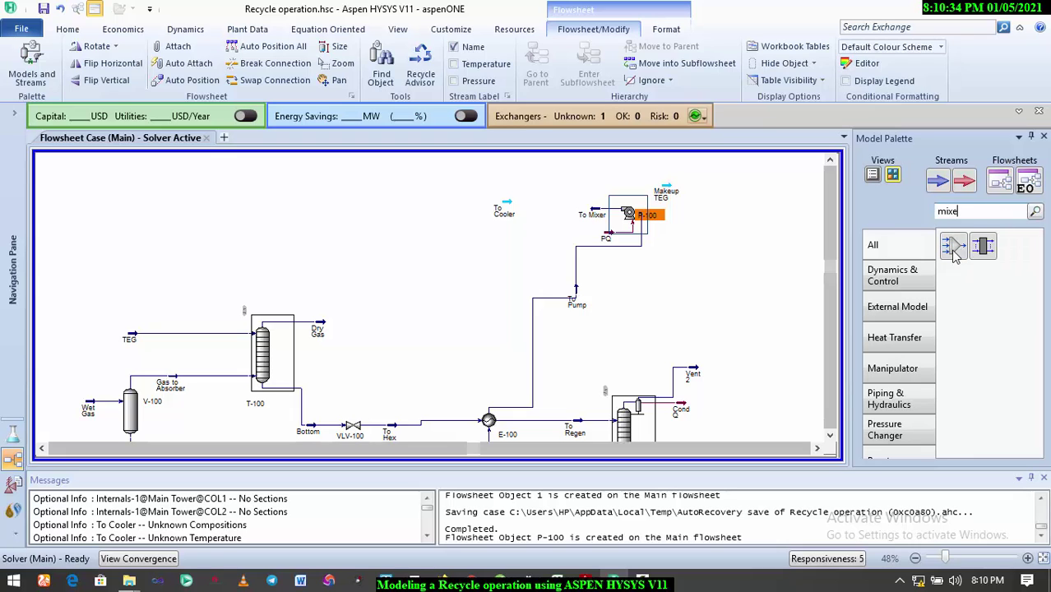
pyautogui.click(954, 247)
pyautogui.click(527, 195)
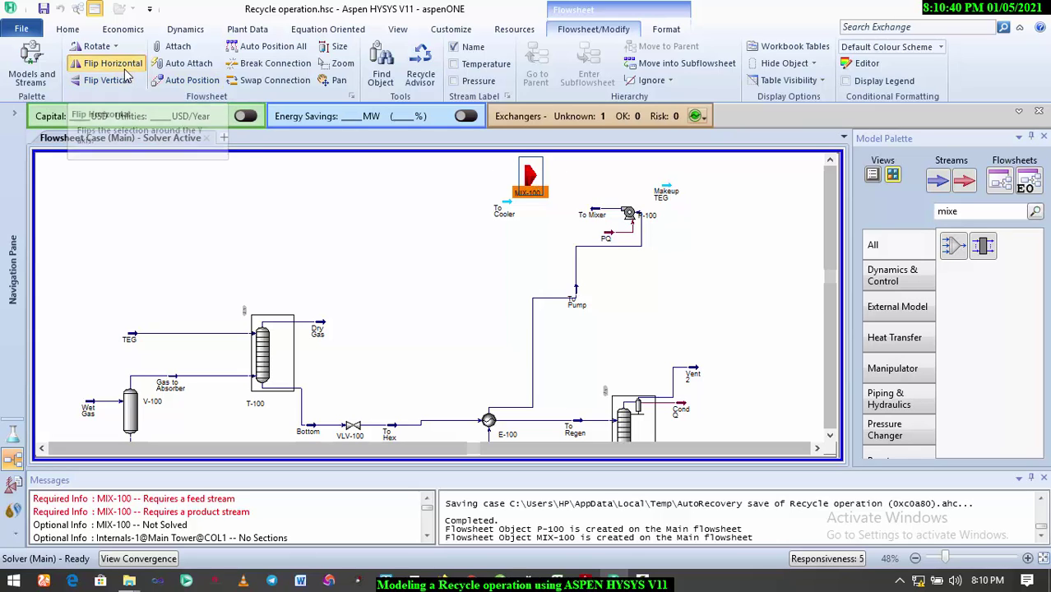
# Step: Connect To Mixer and Makeup TEG as inlets of mixer MIX-100 and To Cooler as its outlet
pyautogui.doubleClick(531, 175)
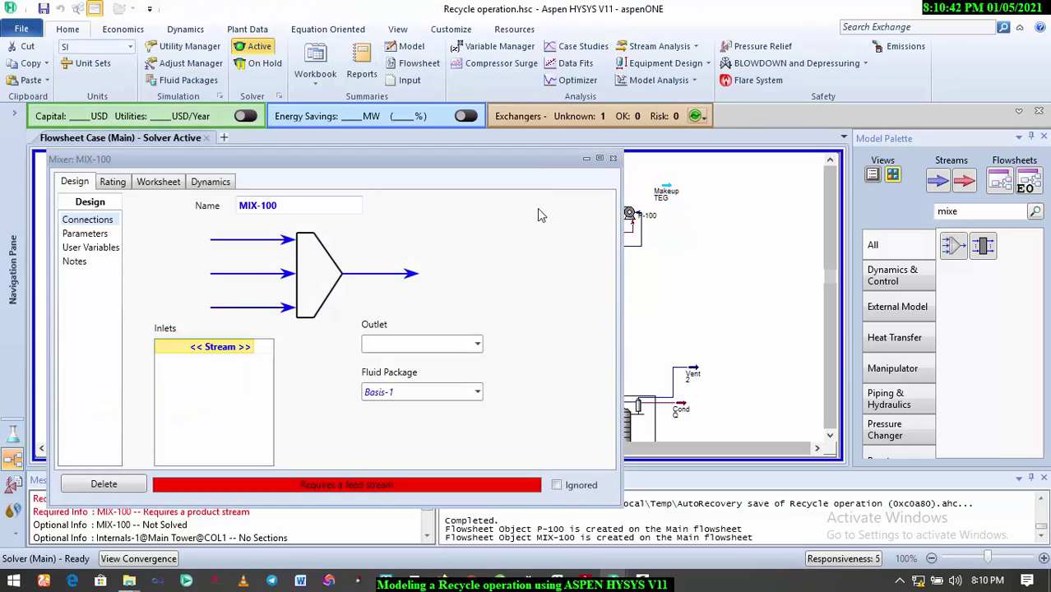
pyautogui.click(254, 348)
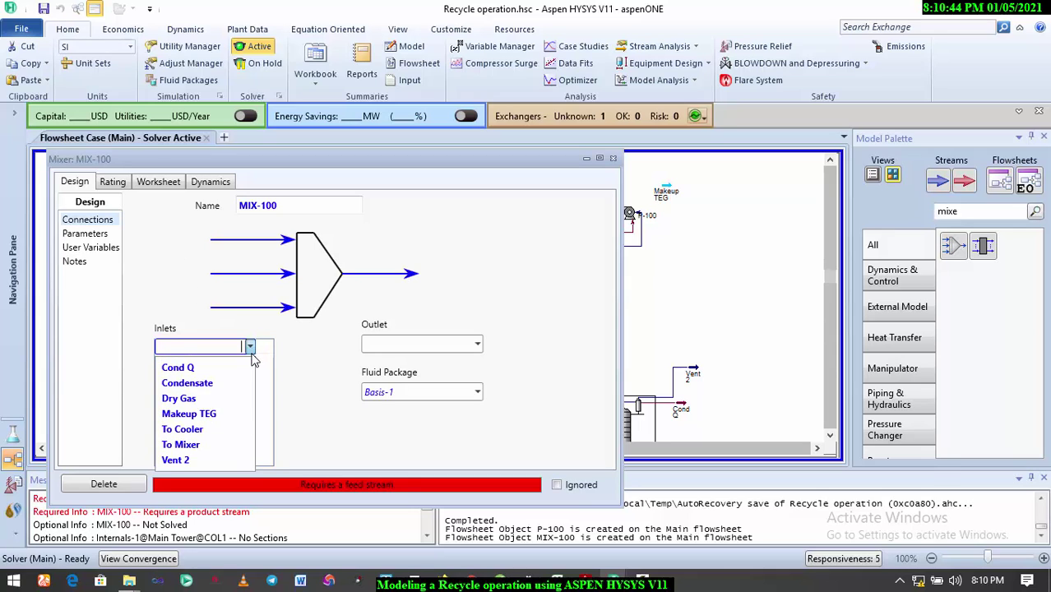
pyautogui.click(222, 443)
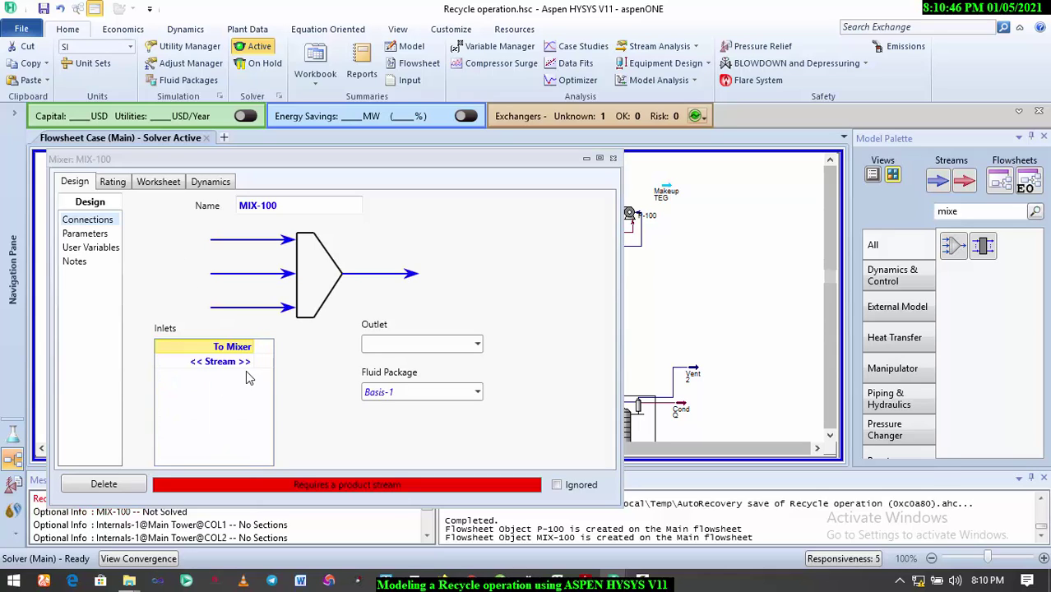
pyautogui.click(251, 362)
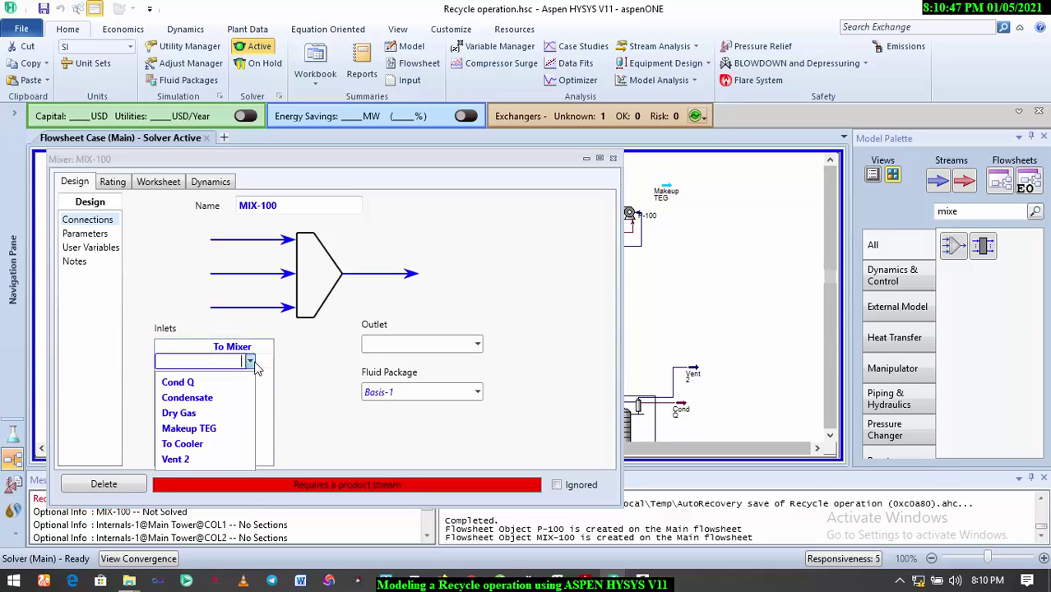
pyautogui.click(207, 428)
pyautogui.click(442, 346)
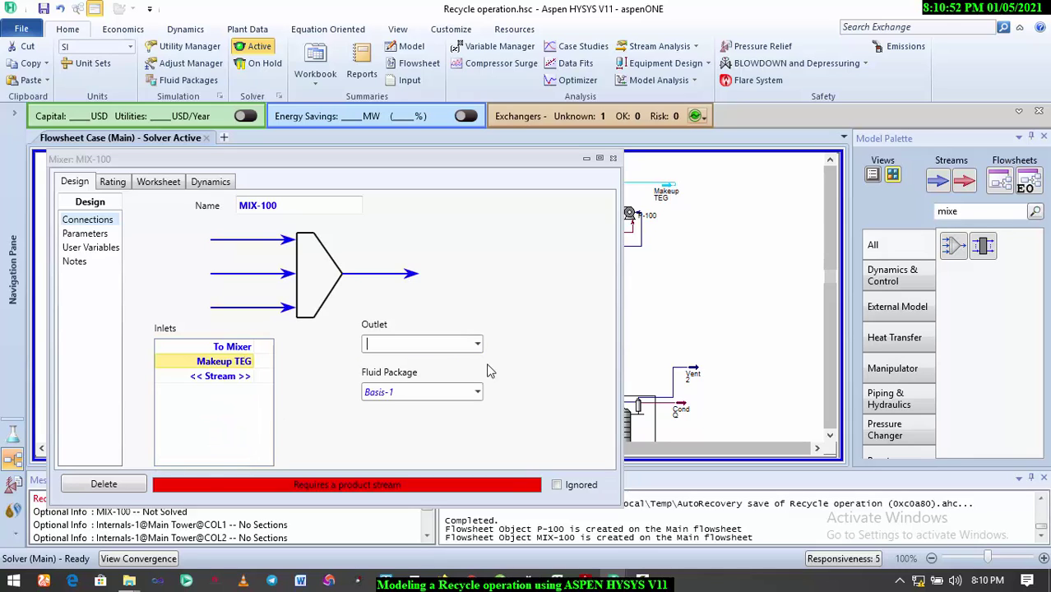
pyautogui.click(477, 345)
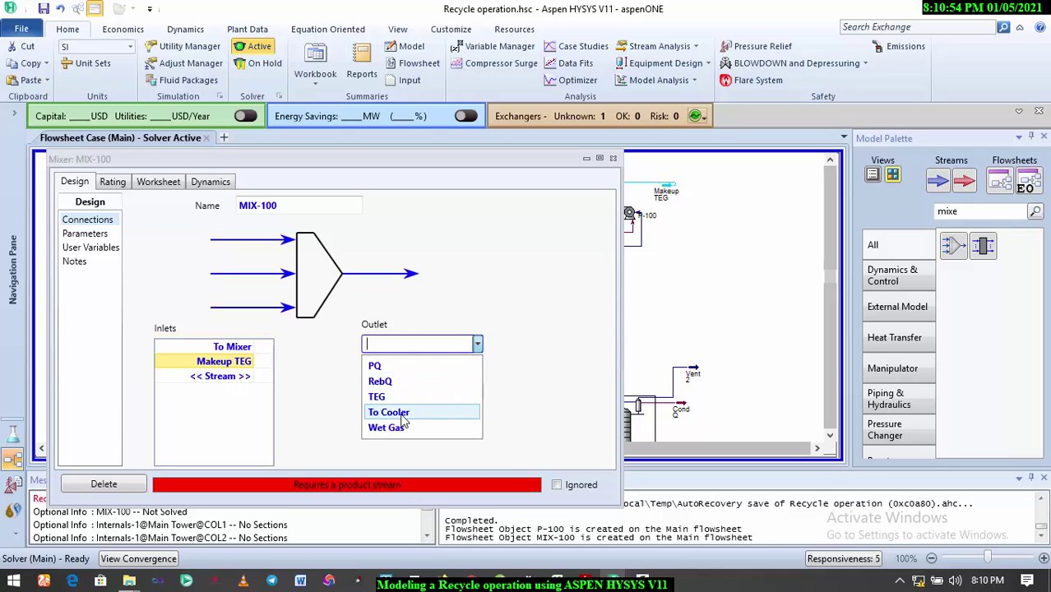
pyautogui.click(403, 412)
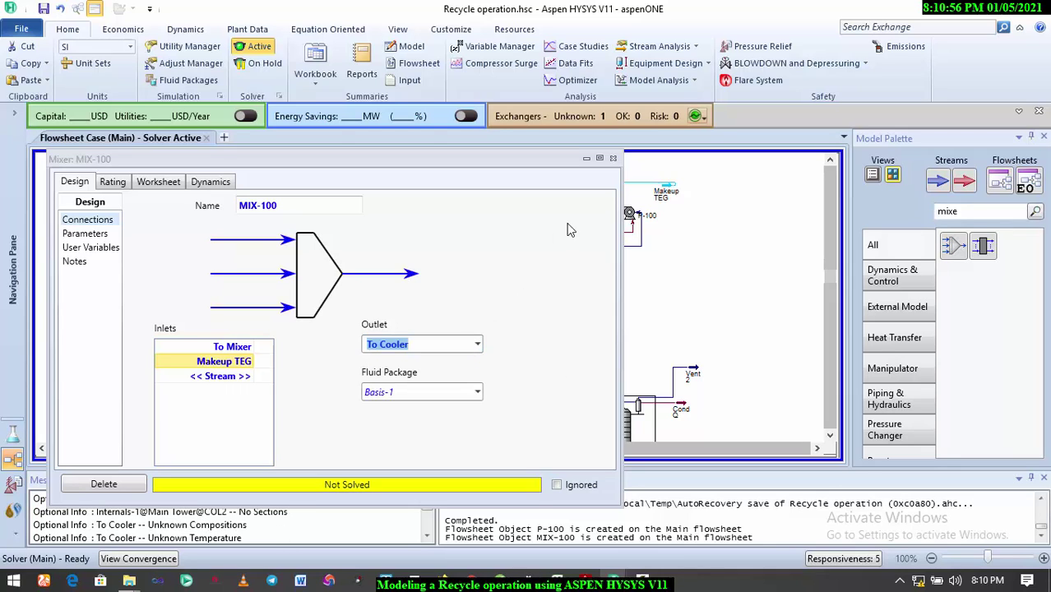
pyautogui.click(613, 160)
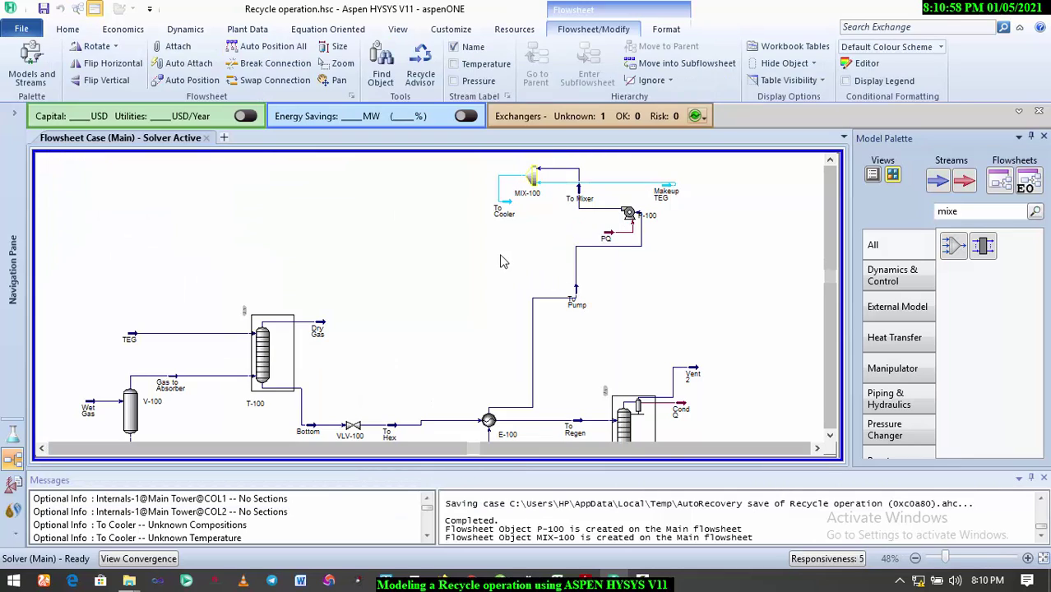
# Step: Flip the To Cooler stream horizontally and move it level with mixer MIX-100, on the mixer's outlet side
pyautogui.click(507, 209)
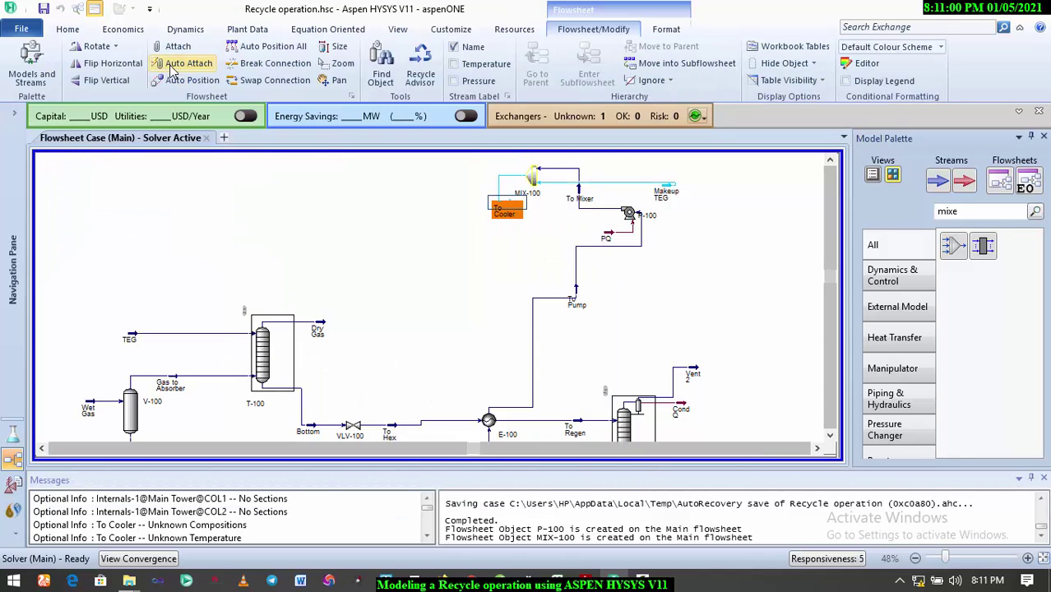
pyautogui.click(106, 69)
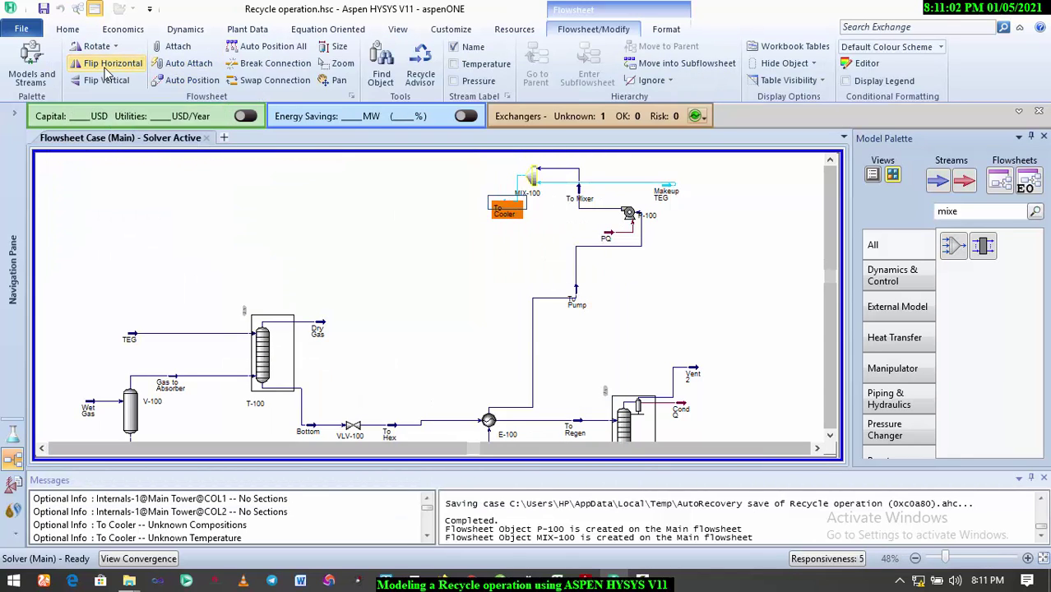
pyautogui.click(511, 222)
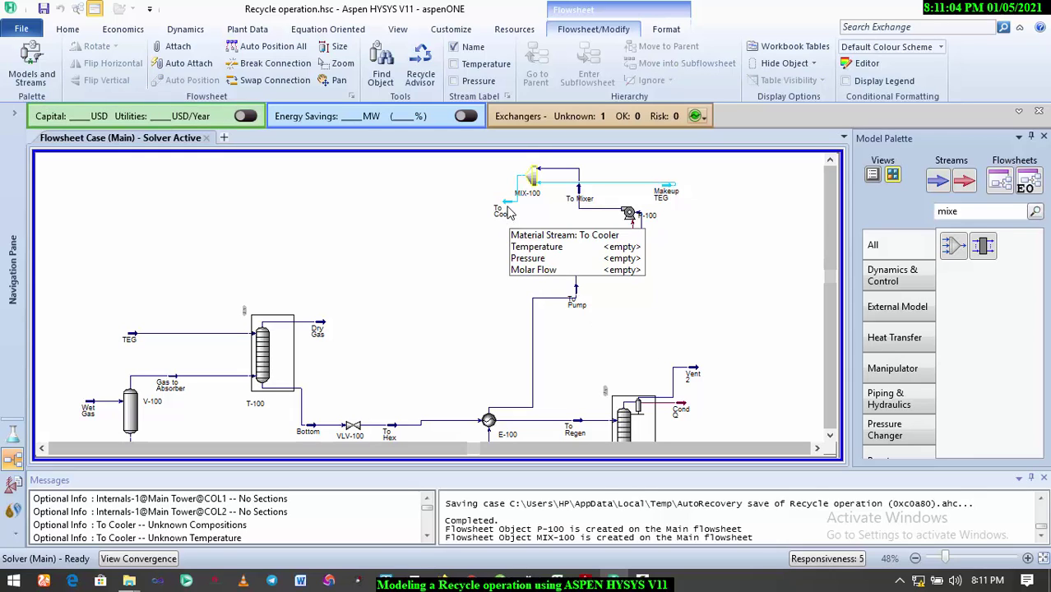
pyautogui.moveTo(508, 216); pyautogui.dragTo(479, 187)
pyautogui.click(543, 237)
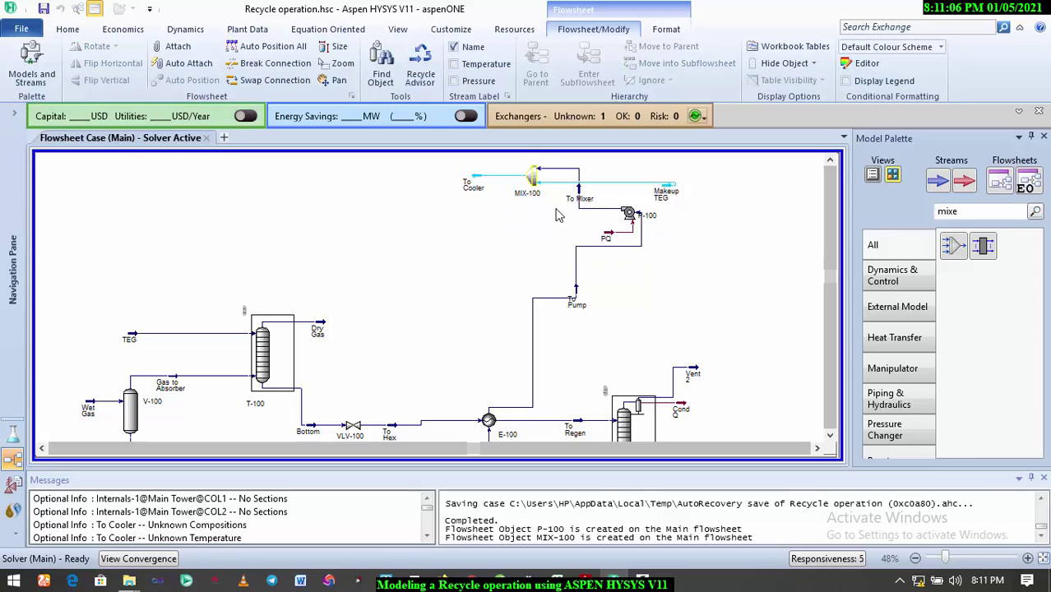
# Step: Set the temperature of the Makeup TEG stream to 50 °C
pyautogui.click(658, 198)
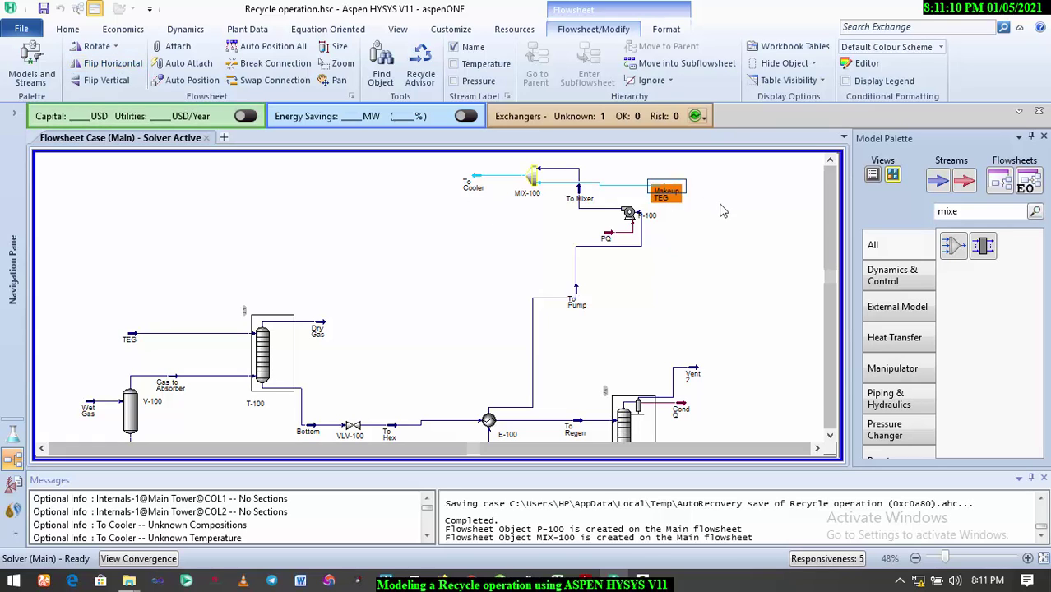
pyautogui.doubleClick(667, 193)
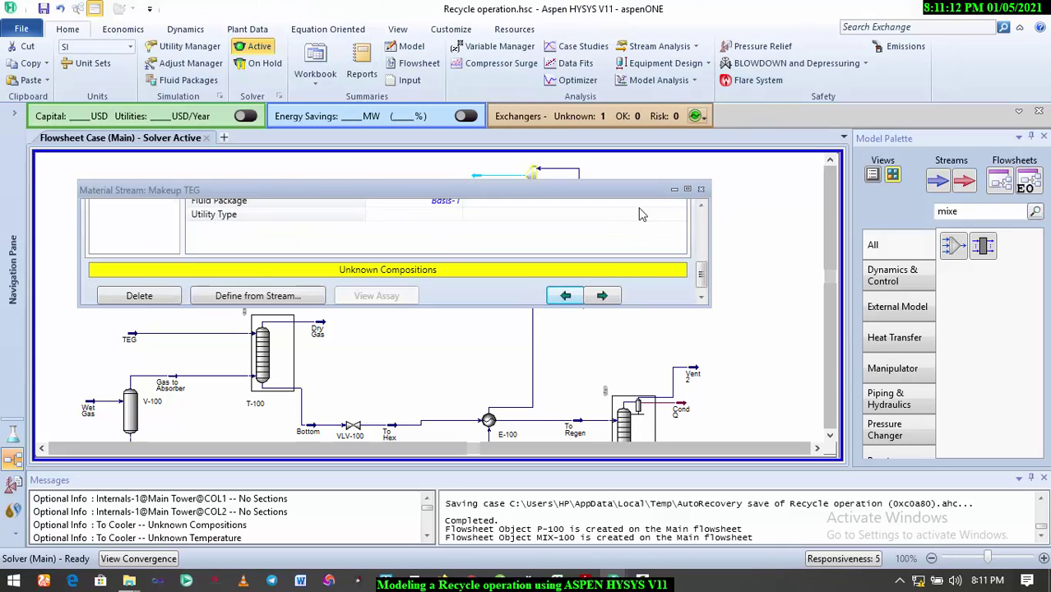
pyautogui.moveTo(450, 307); pyautogui.dragTo(448, 436)
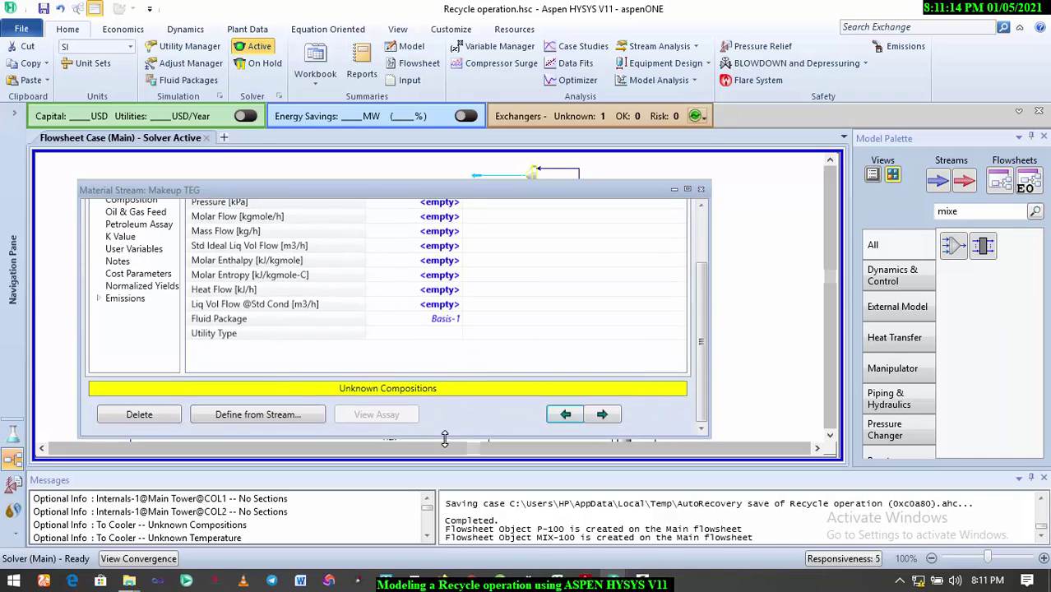
pyautogui.scroll(3, 703, 310)
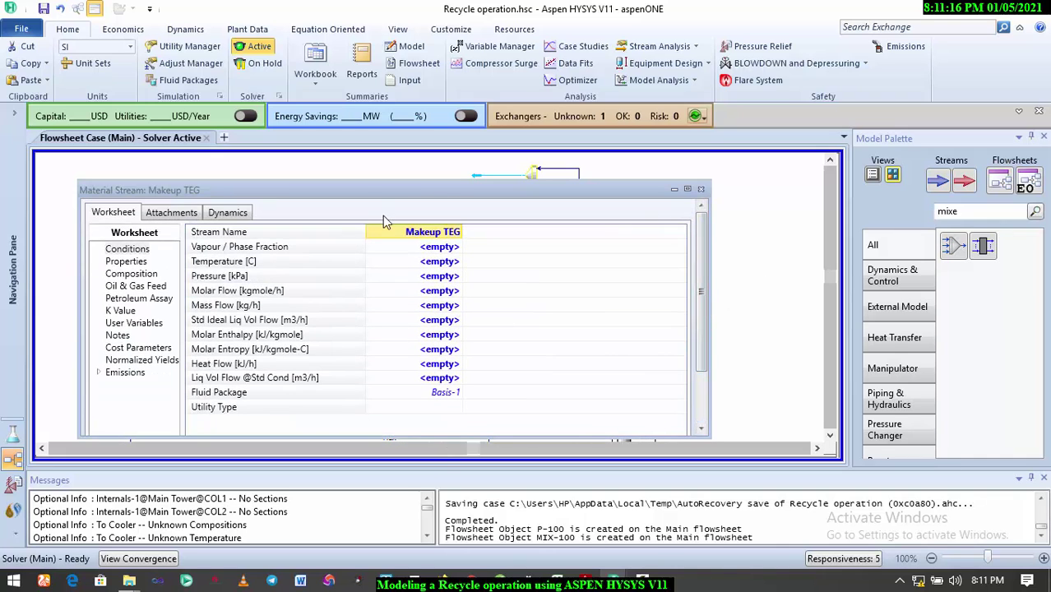
pyautogui.click(445, 249)
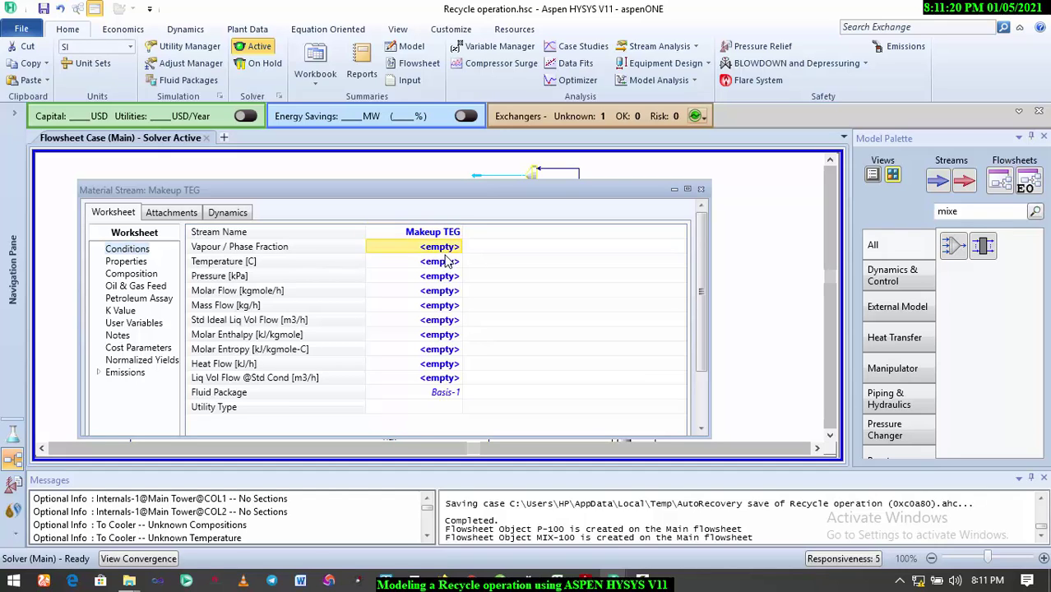
pyautogui.click(446, 263)
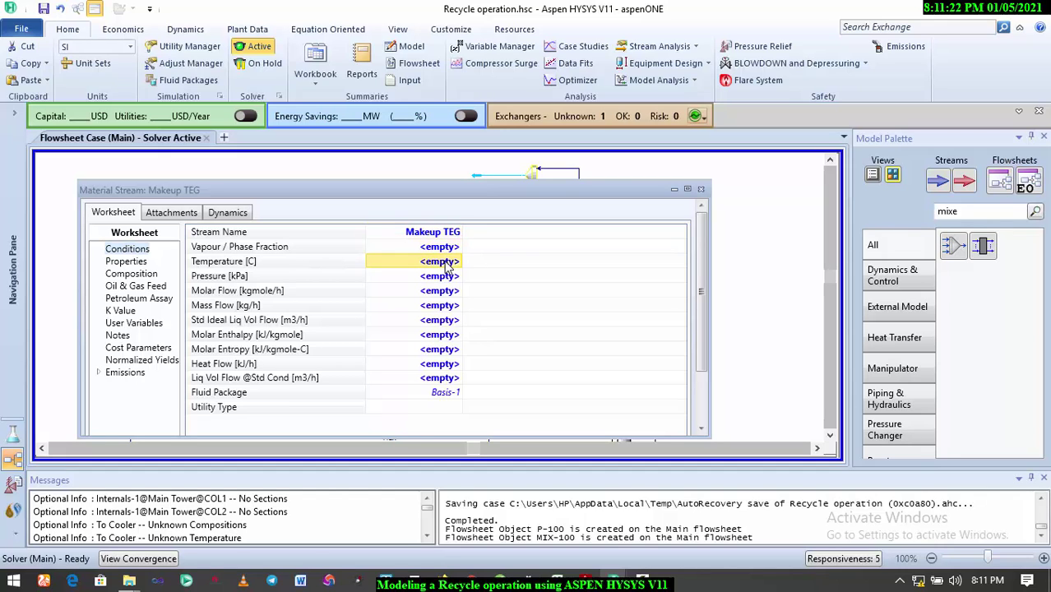
pyautogui.write('50')
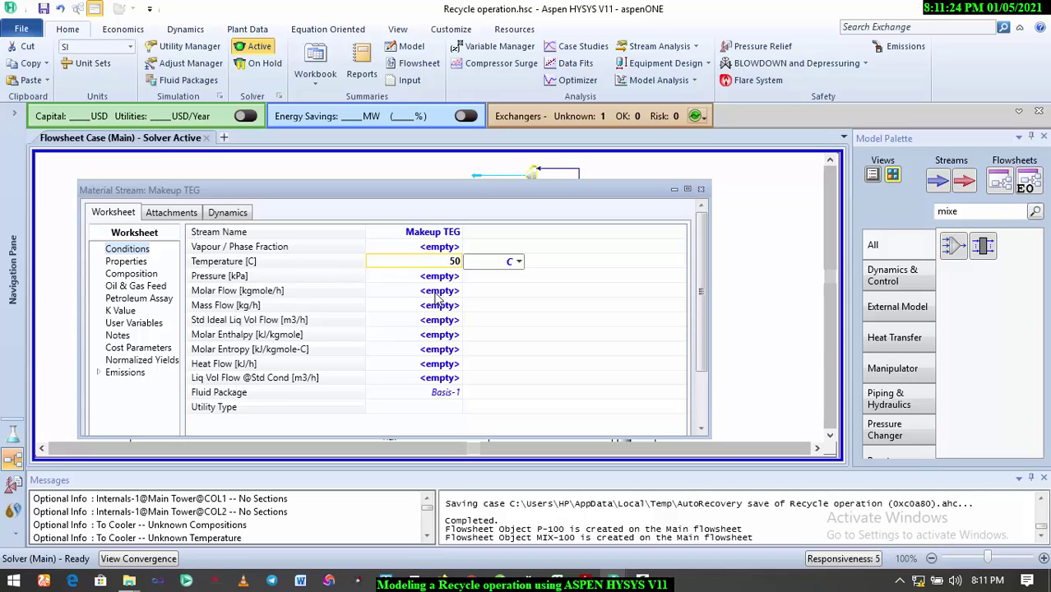
pyautogui.click(437, 295)
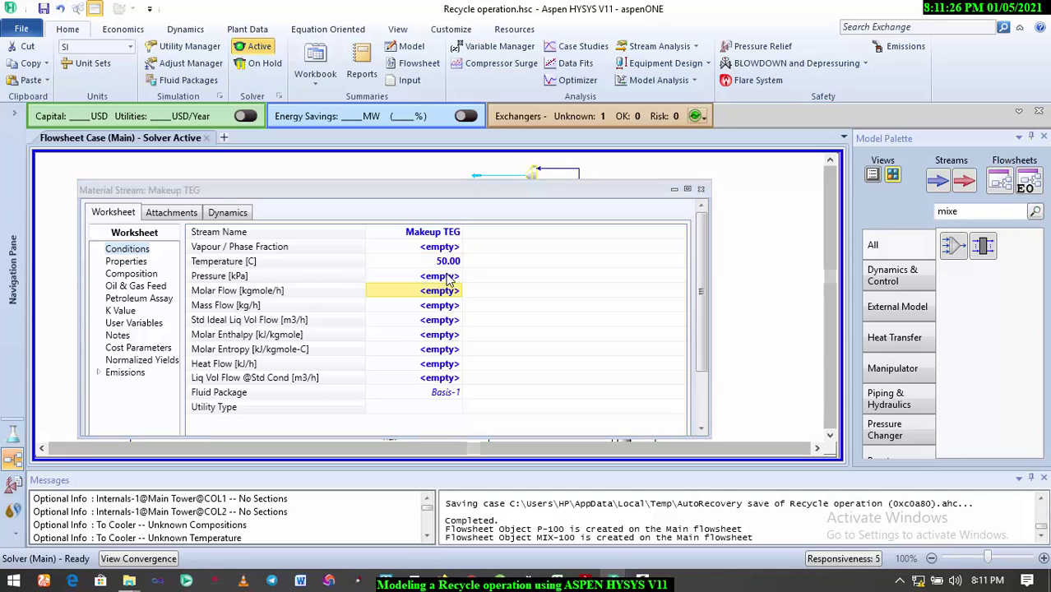
pyautogui.click(449, 279)
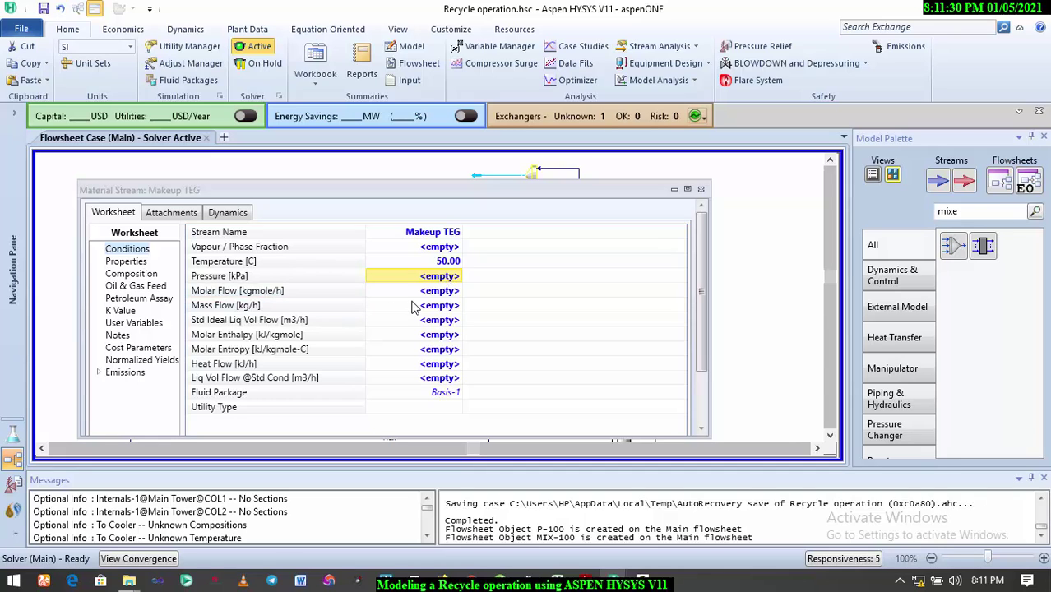
# Step: Change the composition basis of the Makeup TEG stream to Mass Fractions
pyautogui.click(144, 277)
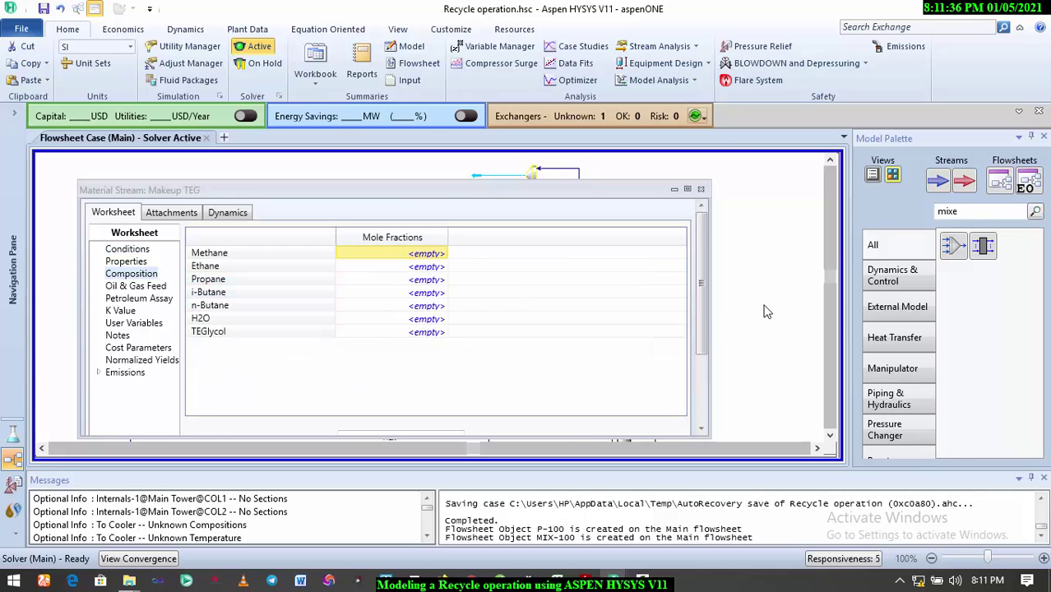
pyautogui.scroll(-3, 702, 313)
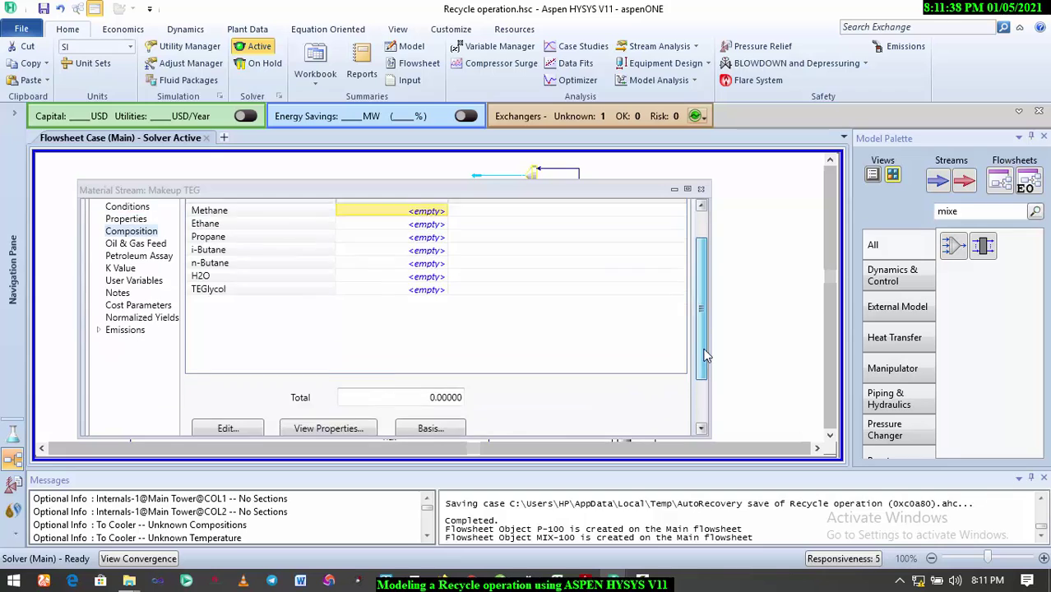
pyautogui.click(443, 360)
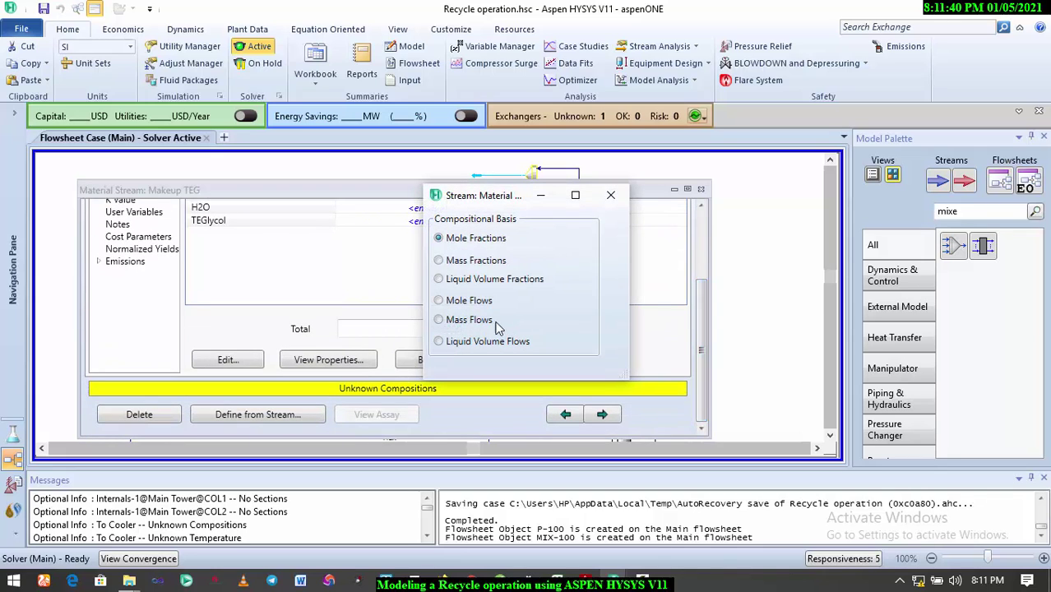
pyautogui.click(465, 260)
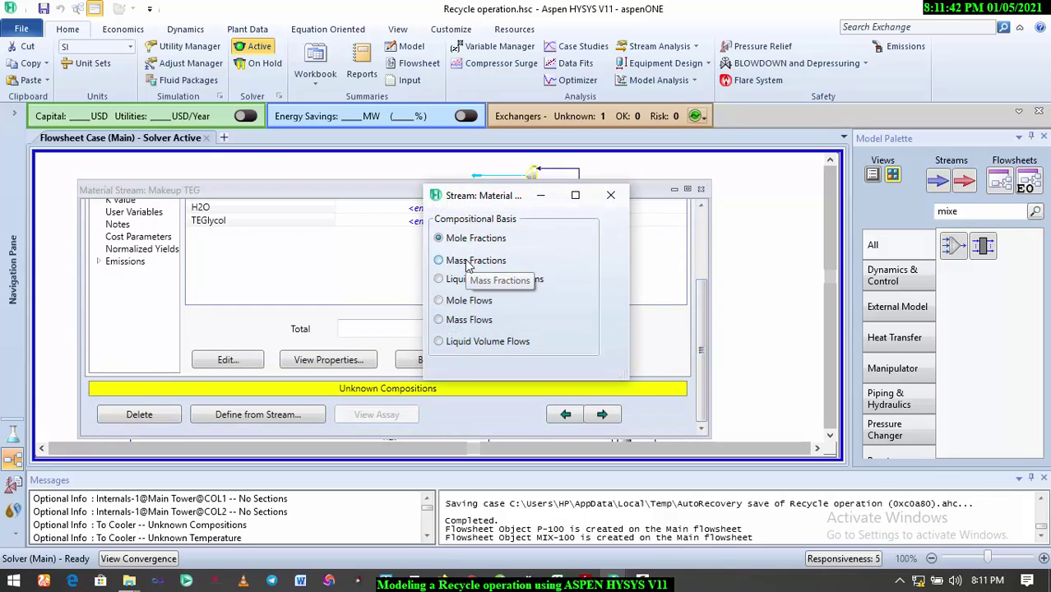
pyautogui.click(610, 195)
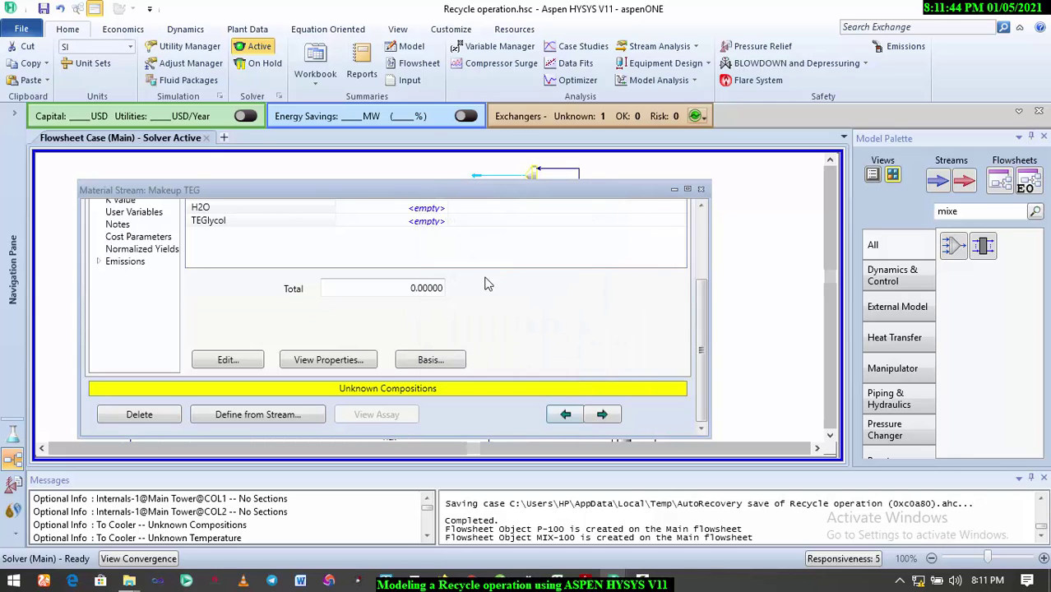
pyautogui.scroll(3, 698, 355)
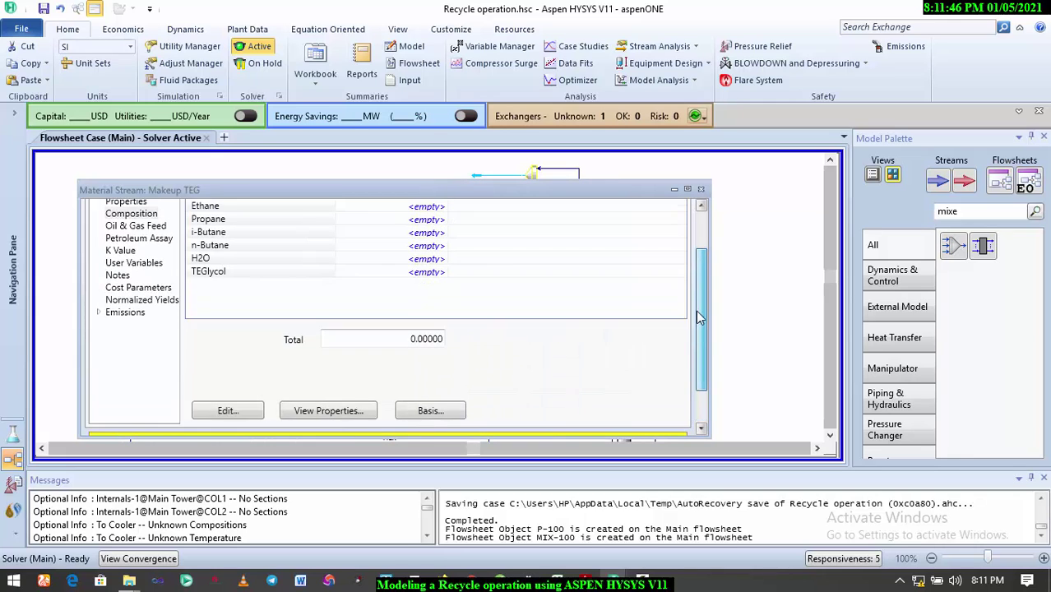
# Step: Define the Makeup TEG composition with mass fractions of 0.99 TEGlycol and 0.01 H2O, then close the stream
pyautogui.click(427, 313)
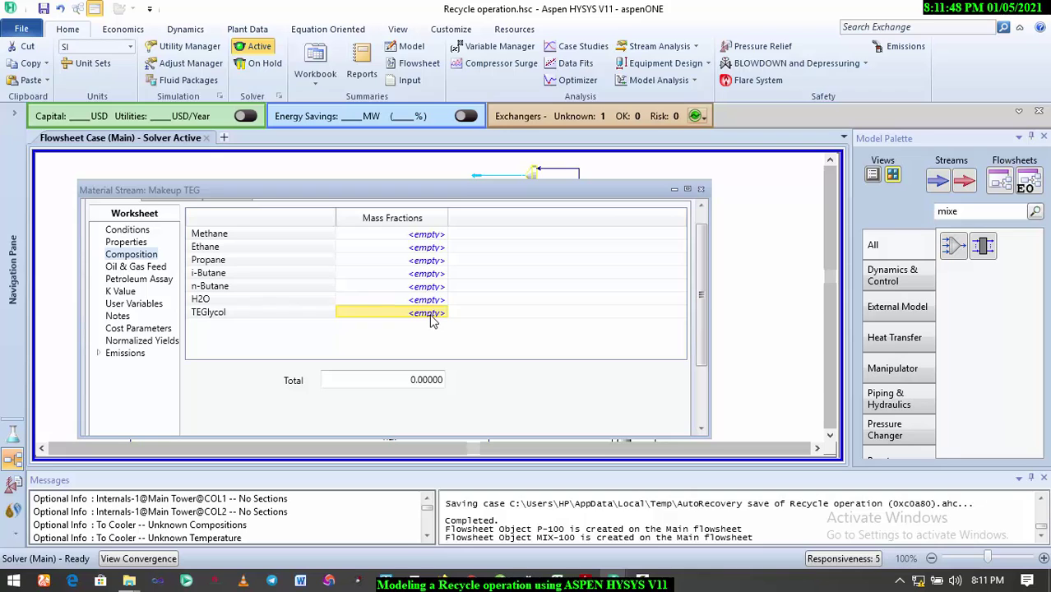
pyautogui.write('0.99')
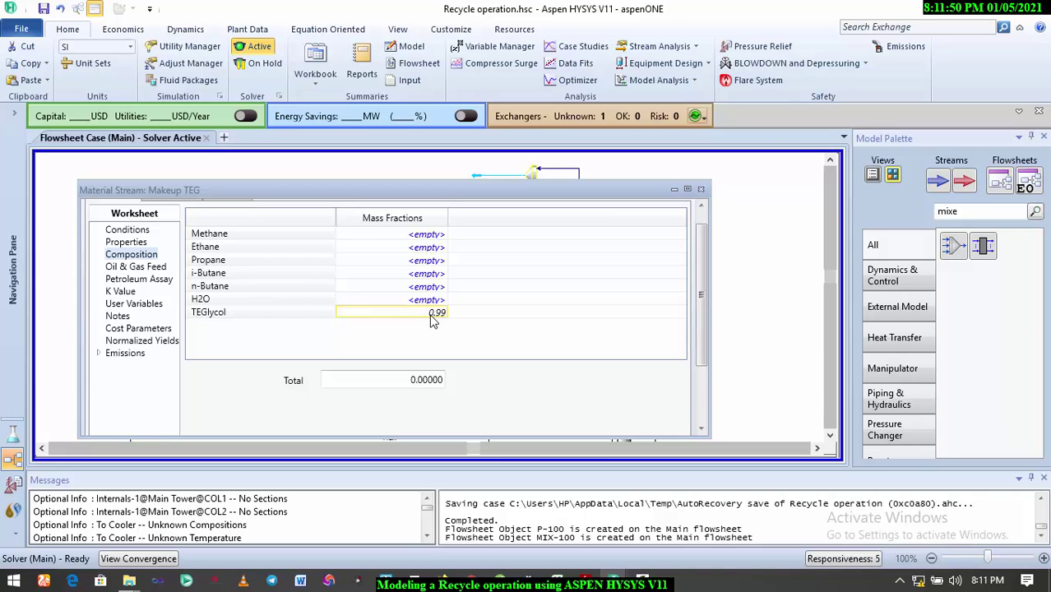
pyautogui.press('Return')
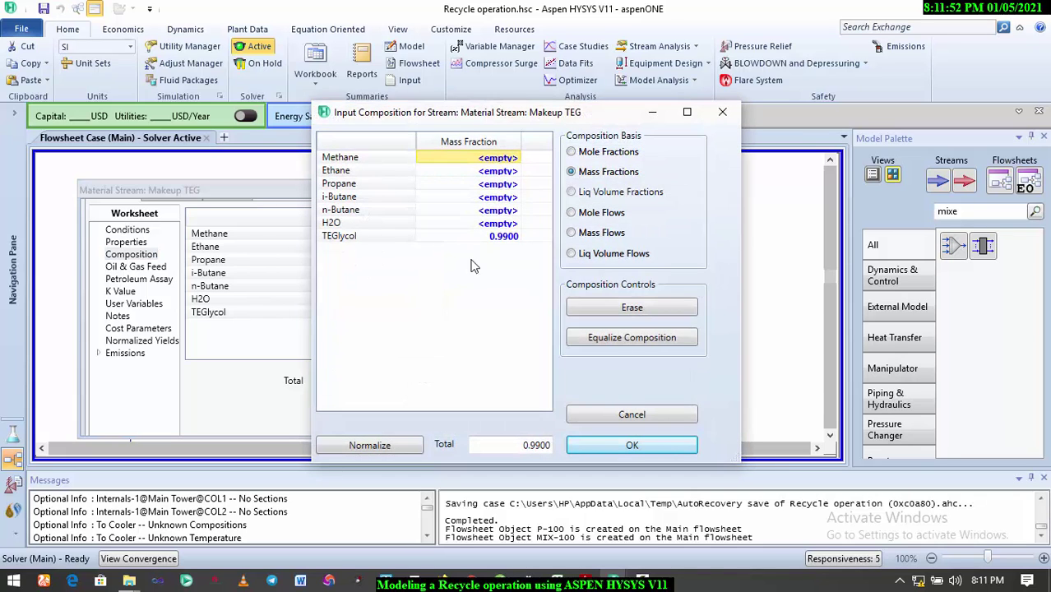
pyautogui.click(499, 225)
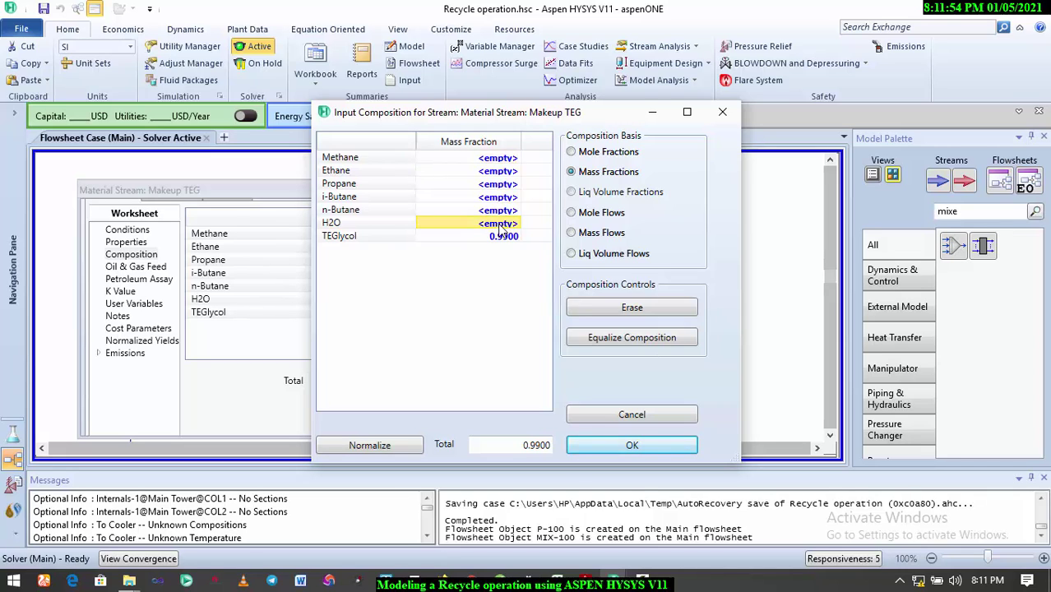
pyautogui.write('0')
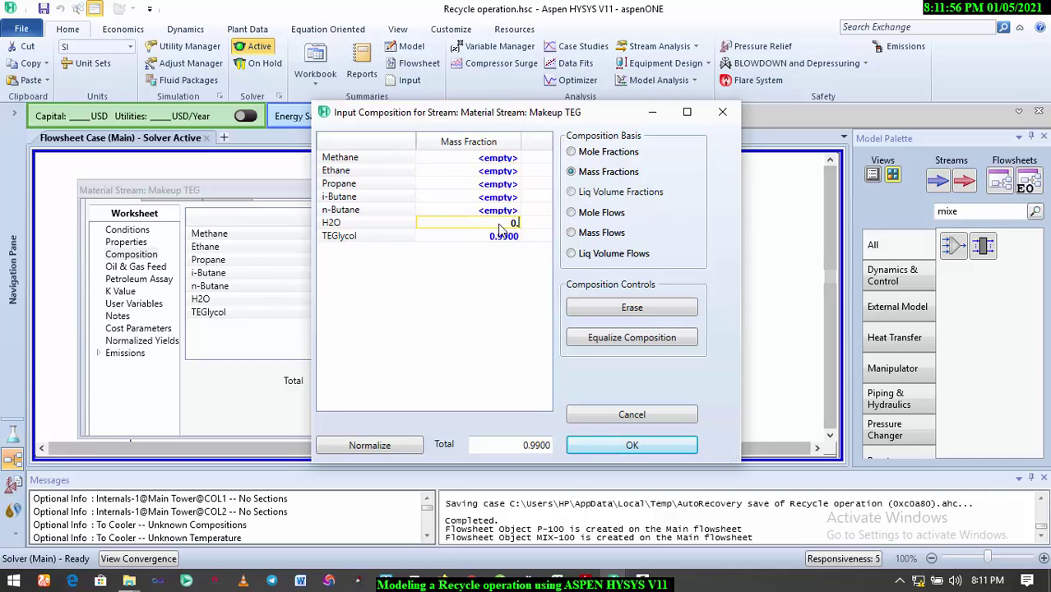
pyautogui.write('.01')
pyautogui.click(517, 186)
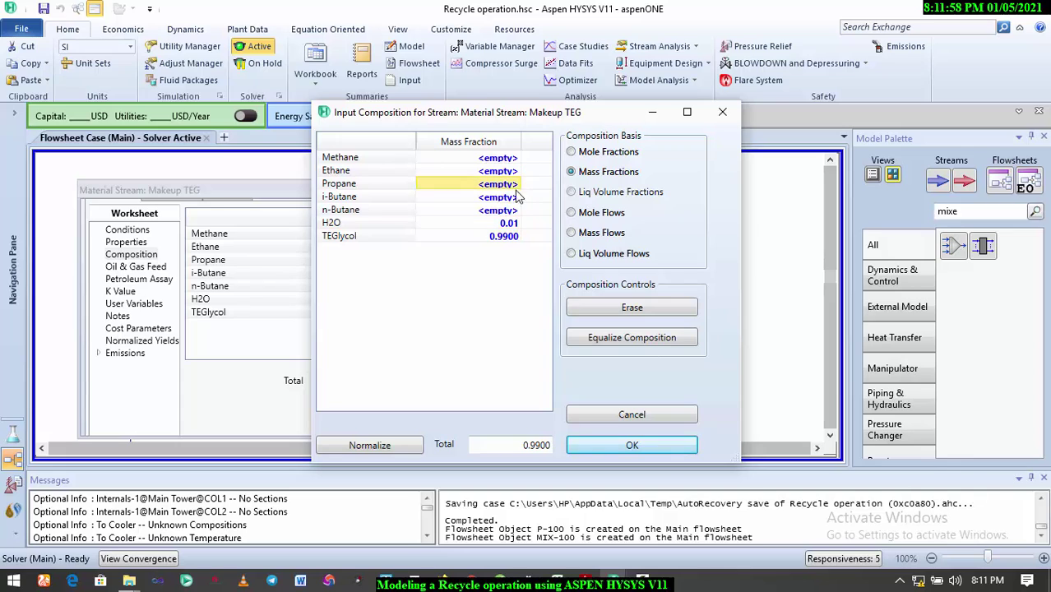
pyautogui.click(632, 445)
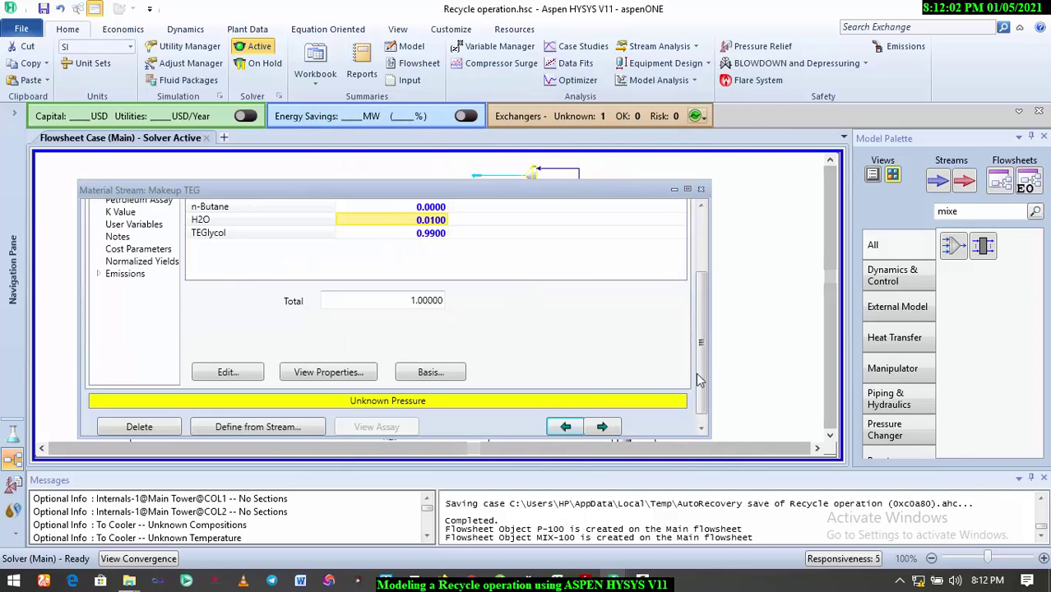
pyautogui.scroll(3, 701, 374)
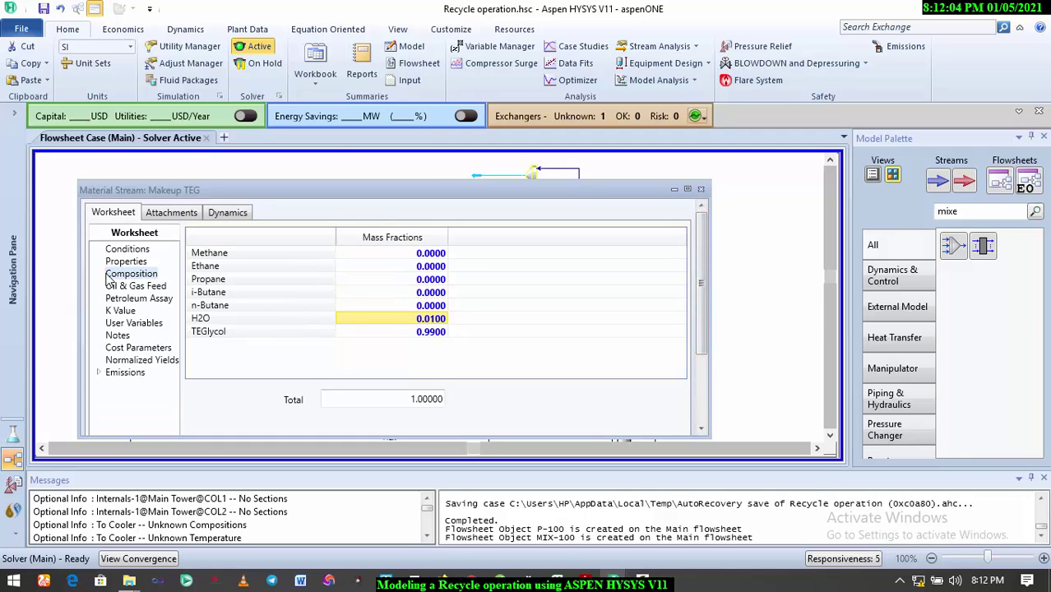
pyautogui.click(140, 251)
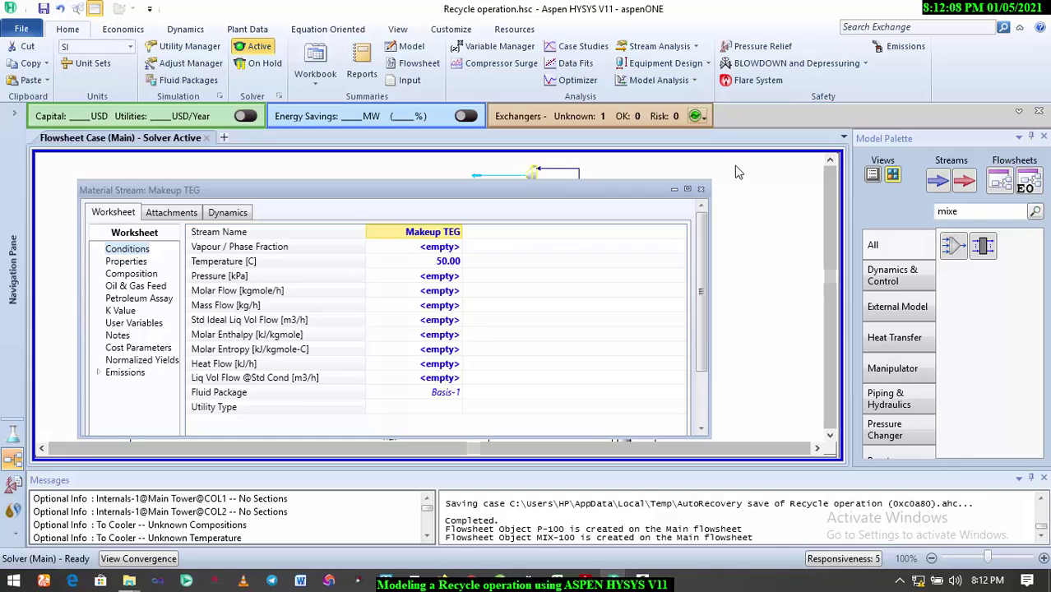
pyautogui.click(700, 190)
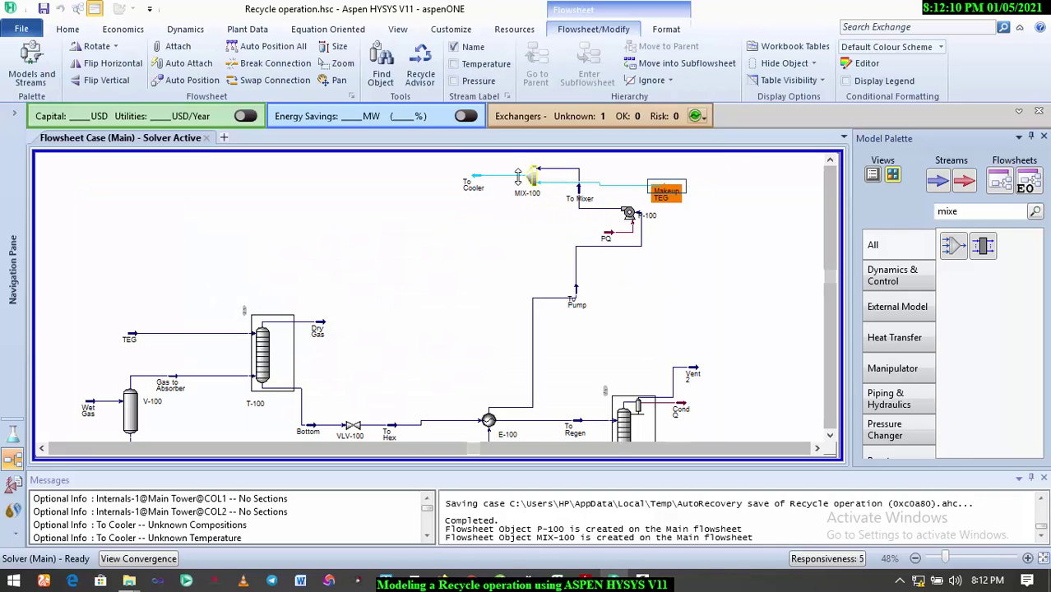
# Step: Set the molar flow of the To Cooler stream to 300 kgmole/h
pyautogui.doubleClick(475, 182)
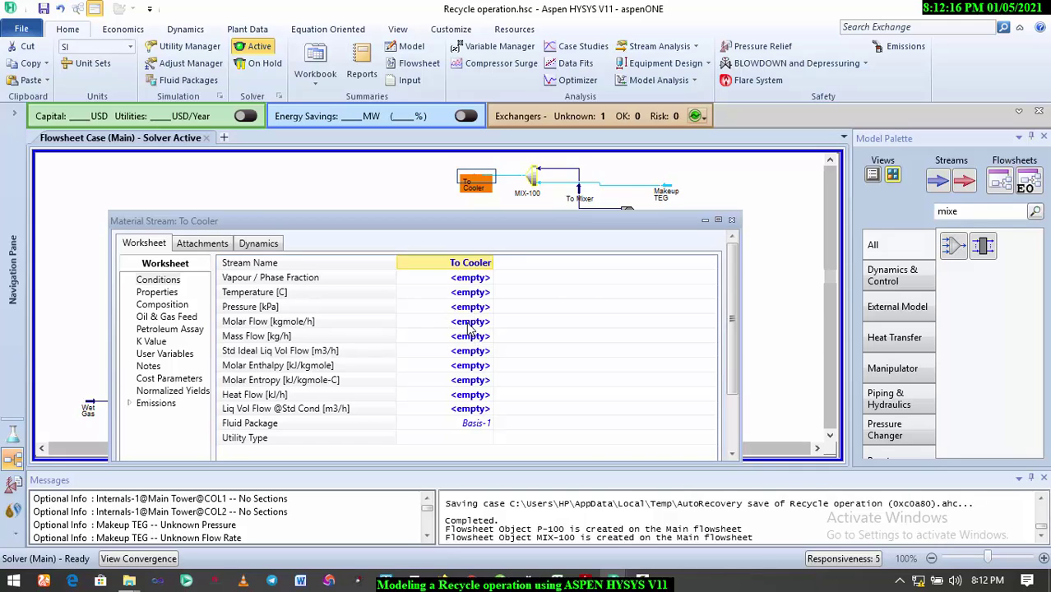
pyautogui.click(471, 324)
pyautogui.write('300')
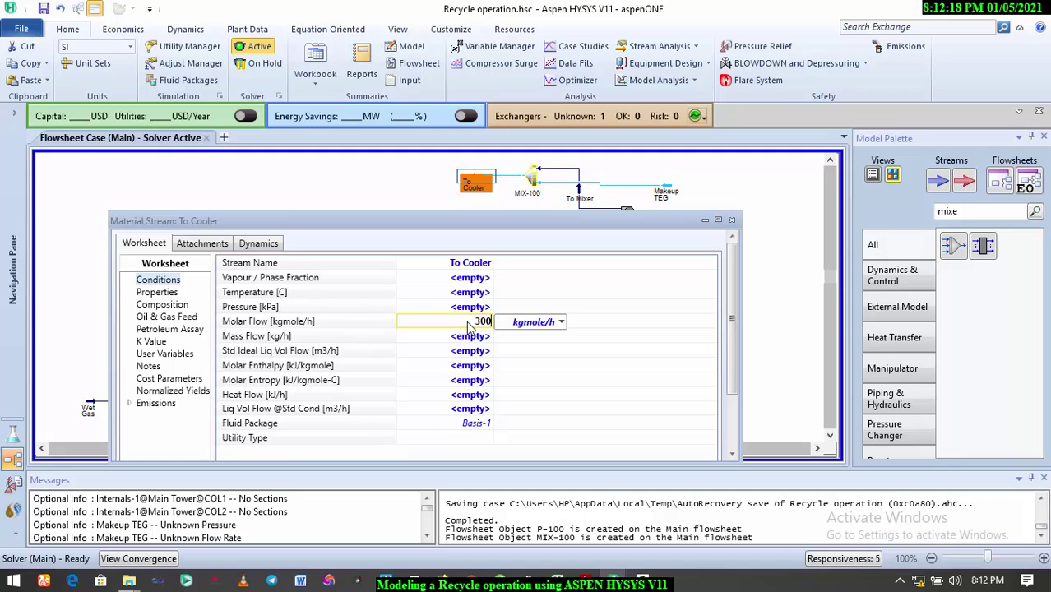
pyautogui.click(444, 381)
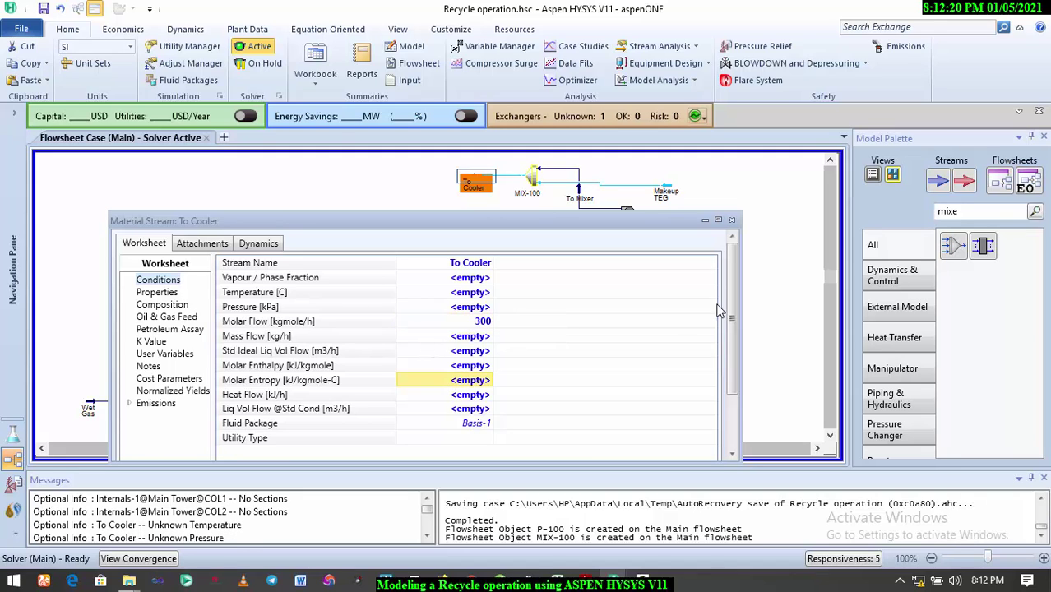
pyautogui.click(734, 219)
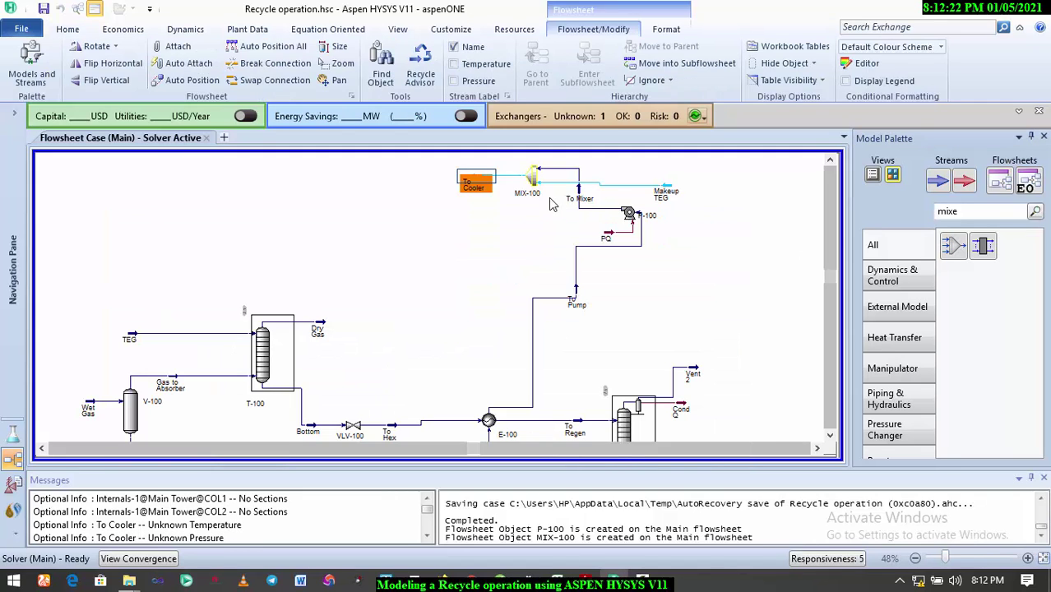
# Step: Set the automatic pressure assignment of mixer MIX-100 to Equalize All
pyautogui.doubleClick(533, 187)
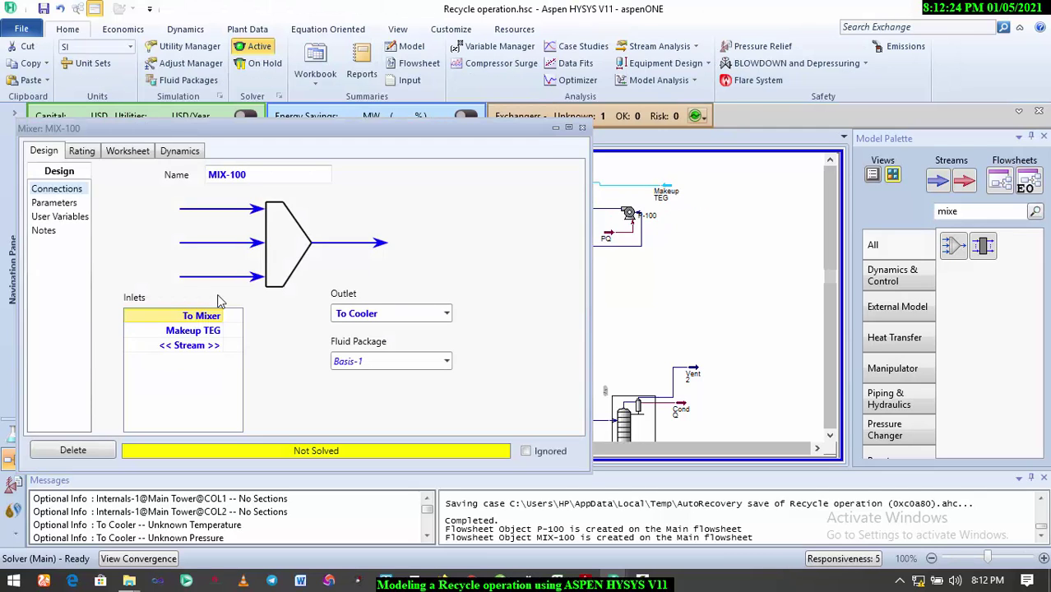
pyautogui.click(71, 204)
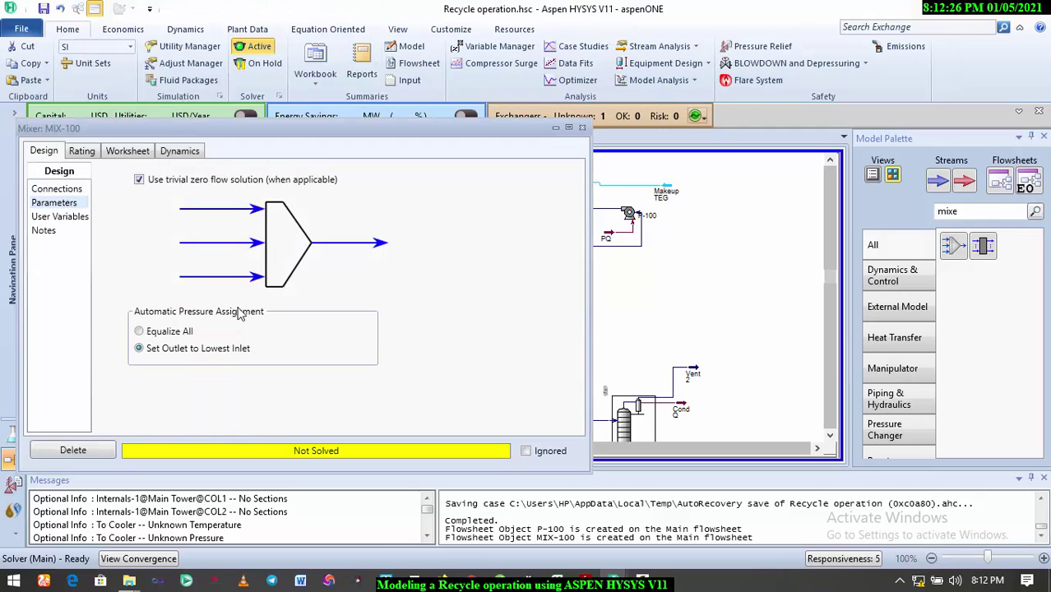
pyautogui.click(583, 128)
pyautogui.click(728, 246)
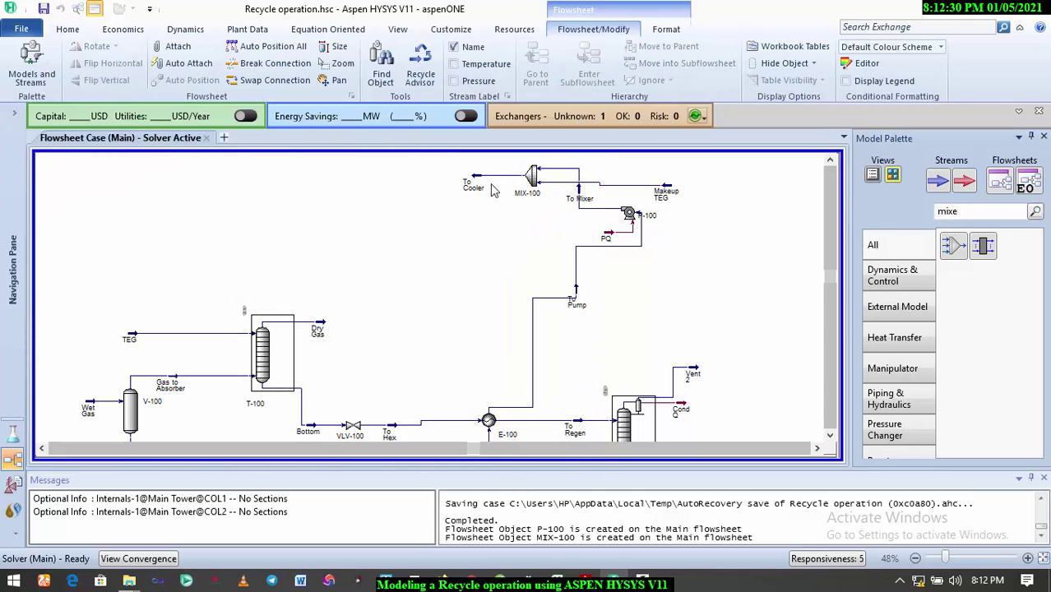
# Step: Add a Cooler to the flowsheet beyond the To Cooler stream and flip it horizontally
pyautogui.moveTo(477, 198)
pyautogui.moveTo(128, 344)
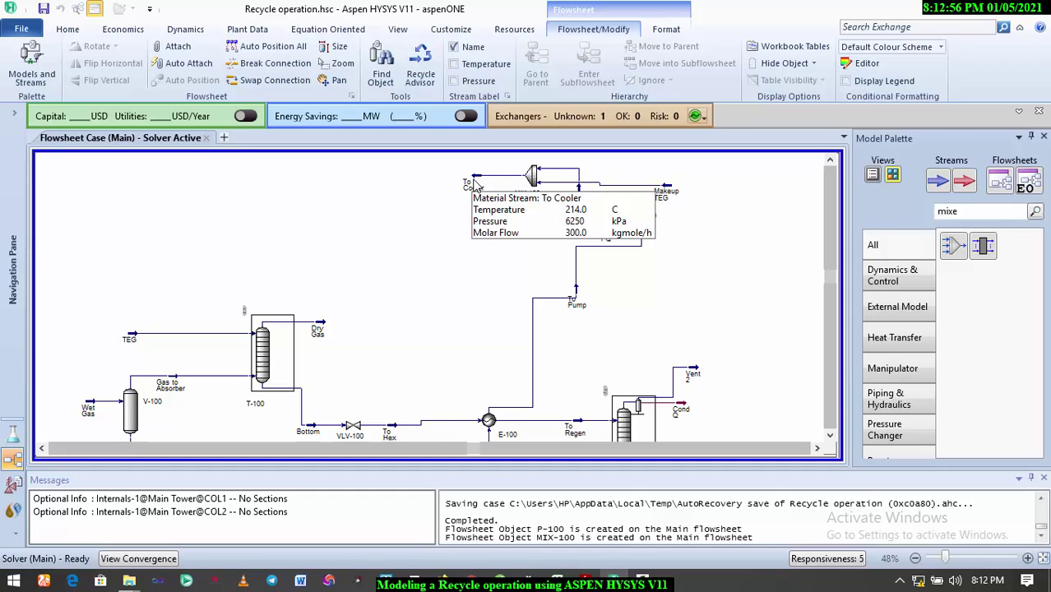
pyautogui.click(986, 207)
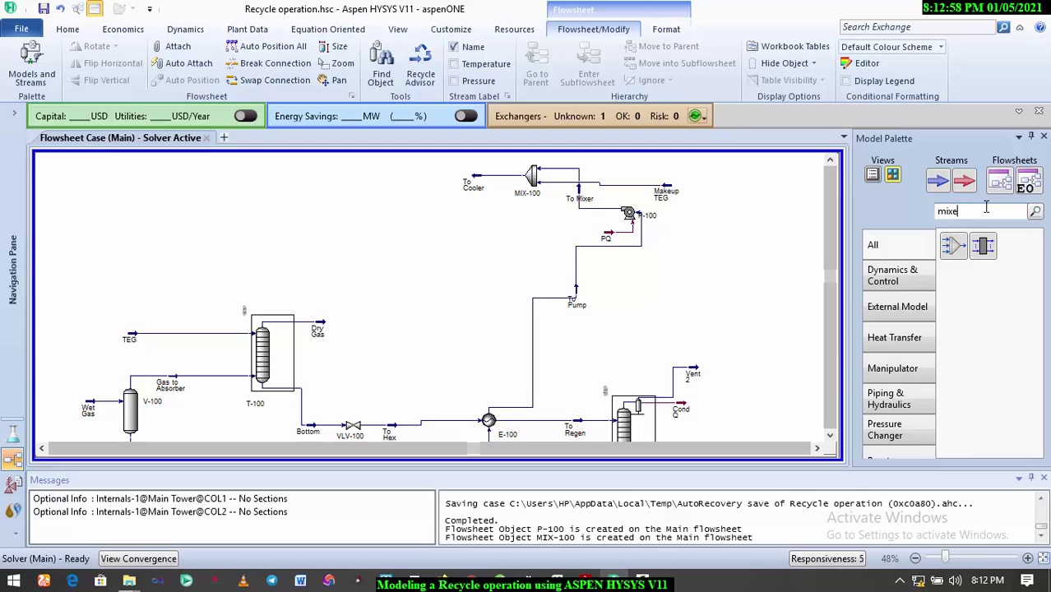
pyautogui.press('BackSpace')
pyautogui.press('BackSpace')
pyautogui.press('BackSpace')
pyautogui.press('BackSpace')
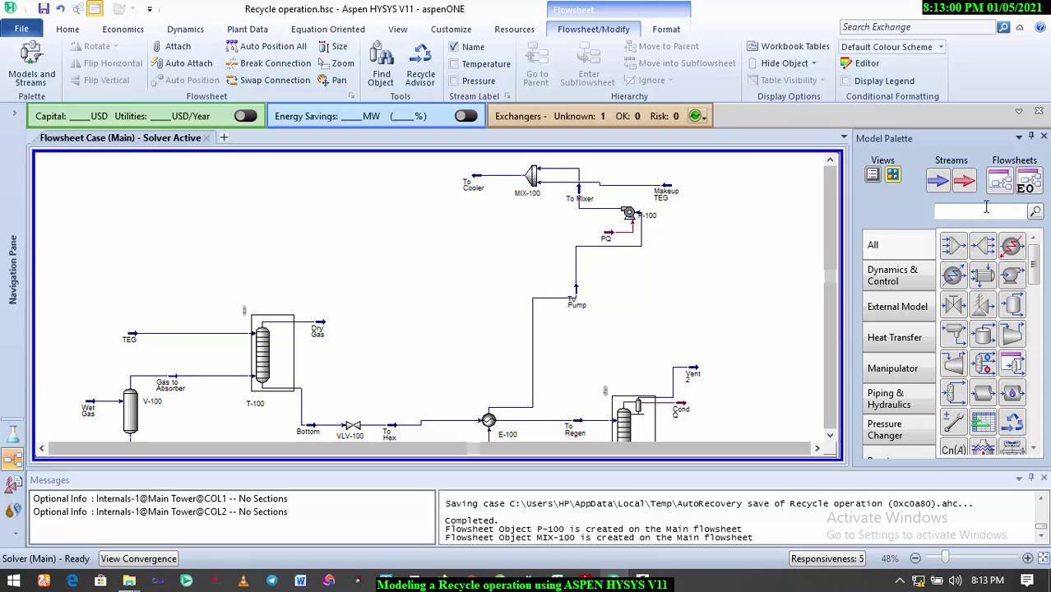
pyautogui.write('cool')
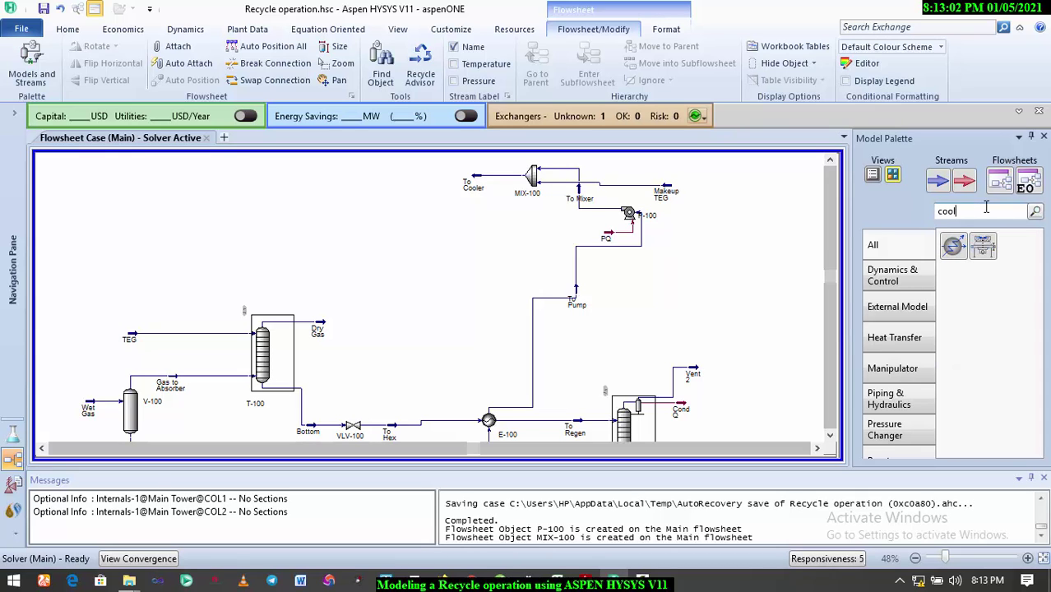
pyautogui.click(952, 245)
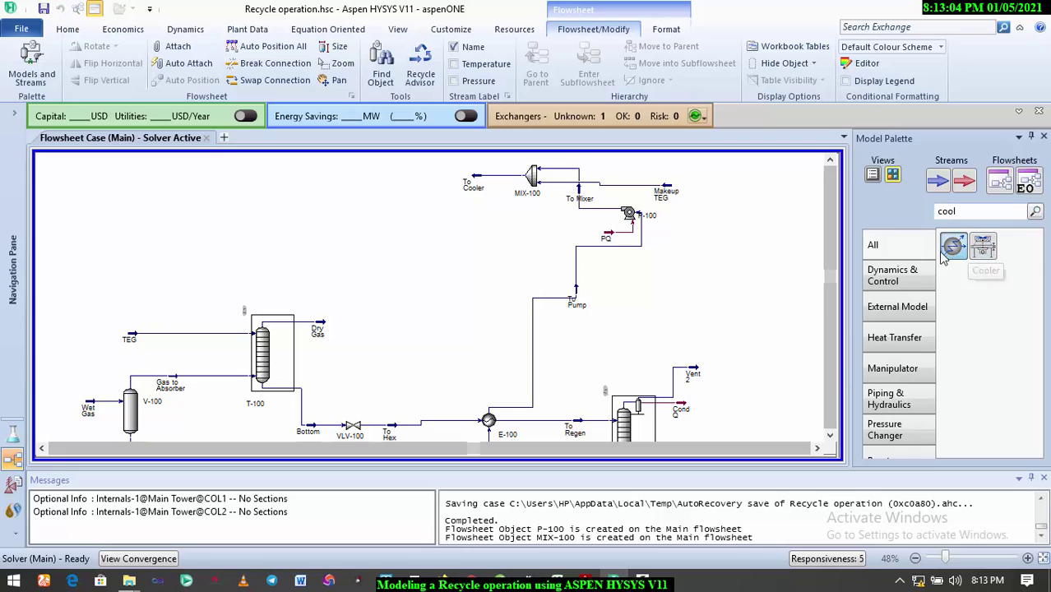
pyautogui.click(374, 197)
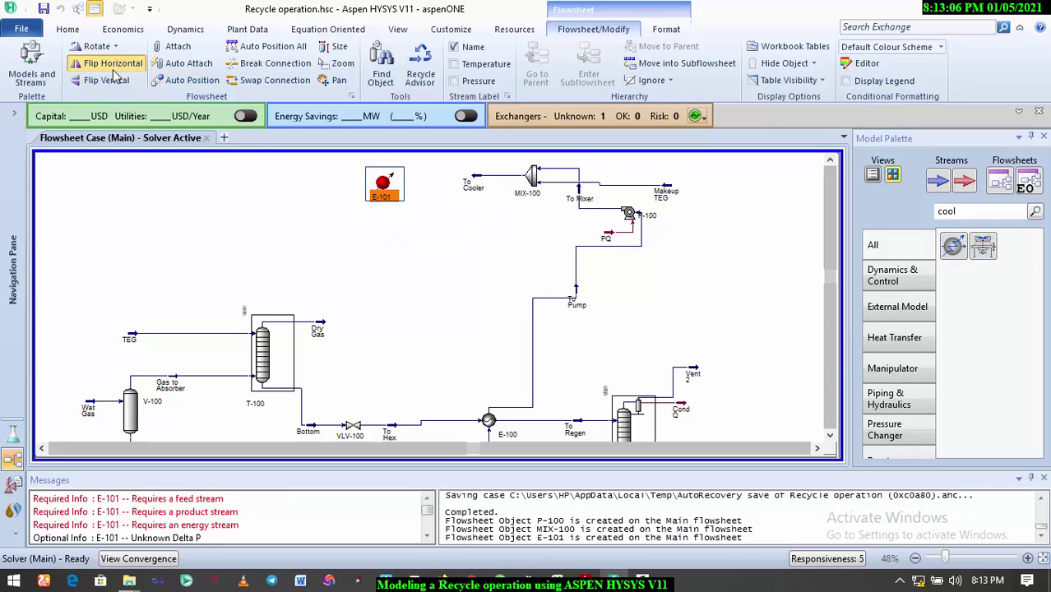
# Step: Connect cooler E-101 with To Cooler as inlet, To Rcy as outlet and CQ as energy stream
pyautogui.doubleClick(383, 185)
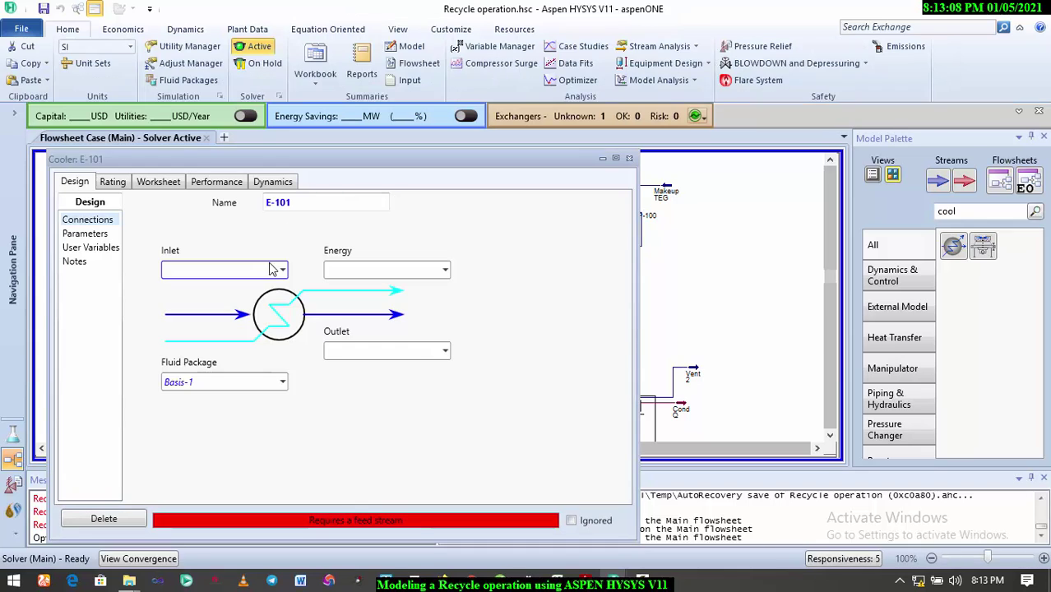
pyautogui.click(283, 270)
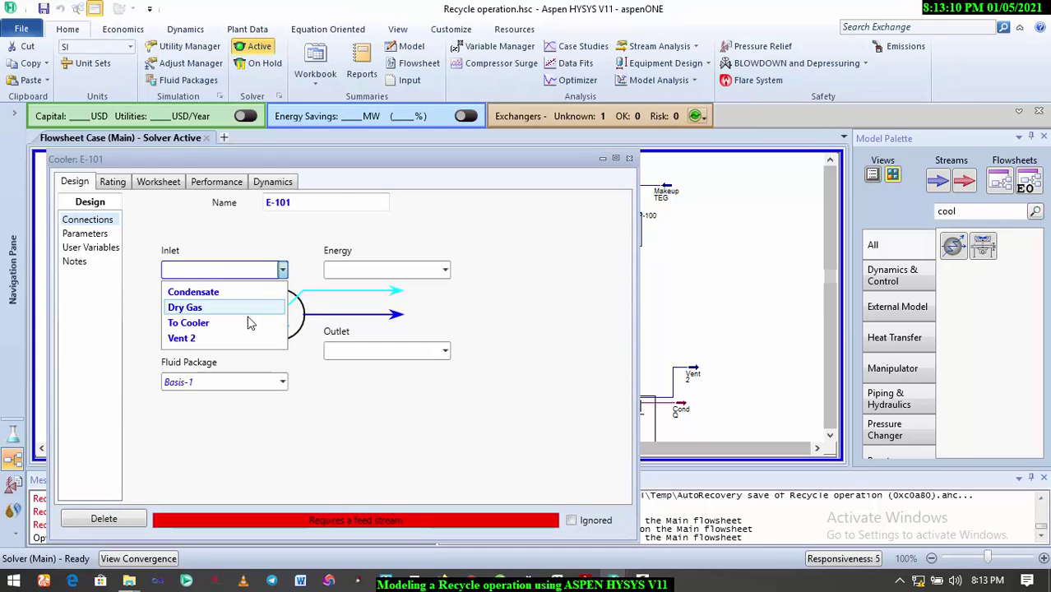
pyautogui.click(191, 321)
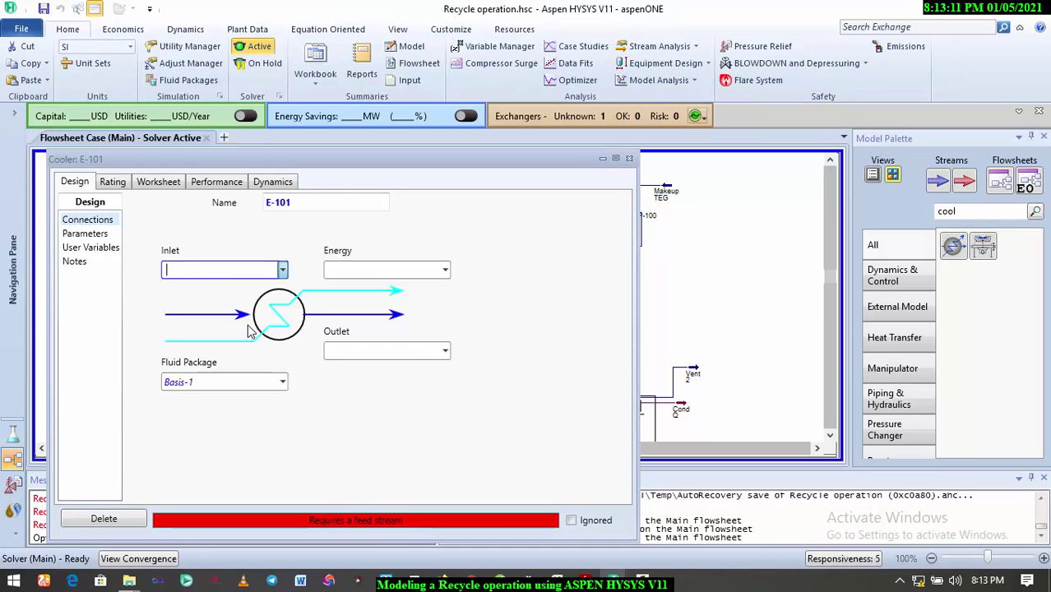
pyautogui.click(440, 355)
pyautogui.click(444, 354)
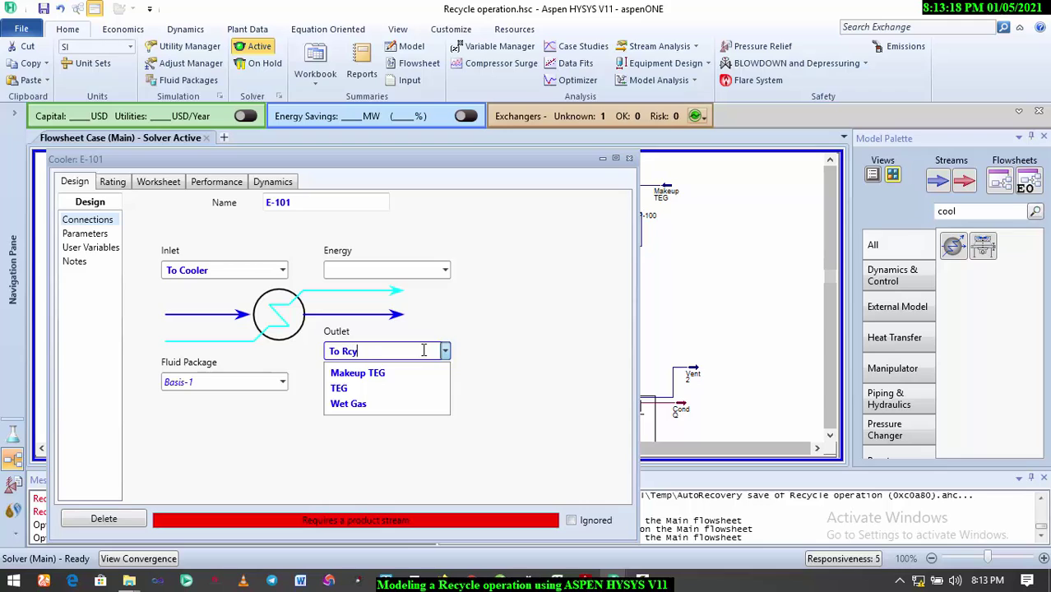
pyautogui.click(454, 314)
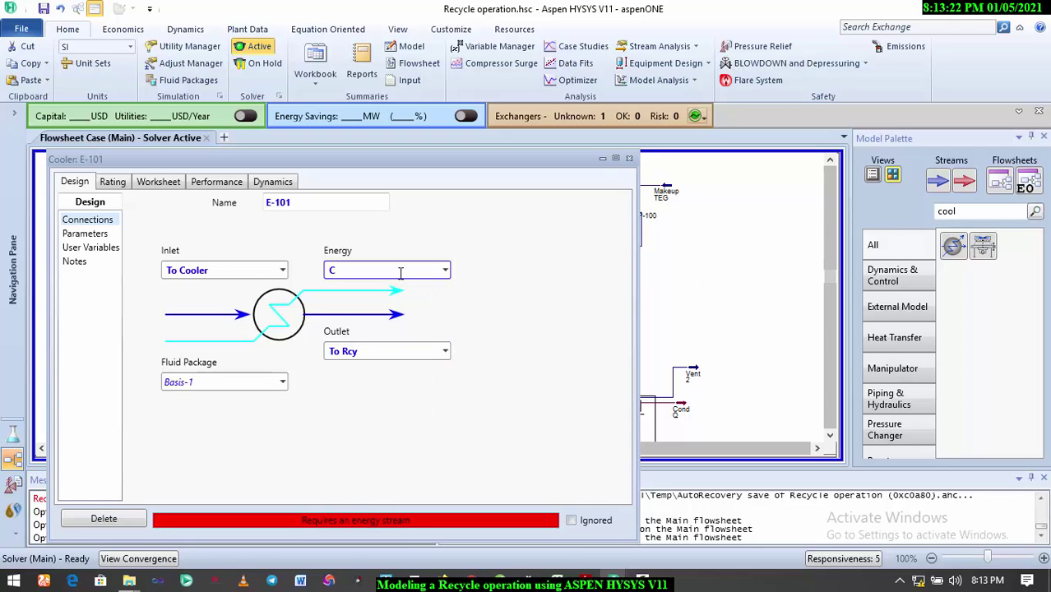
pyautogui.press('Return')
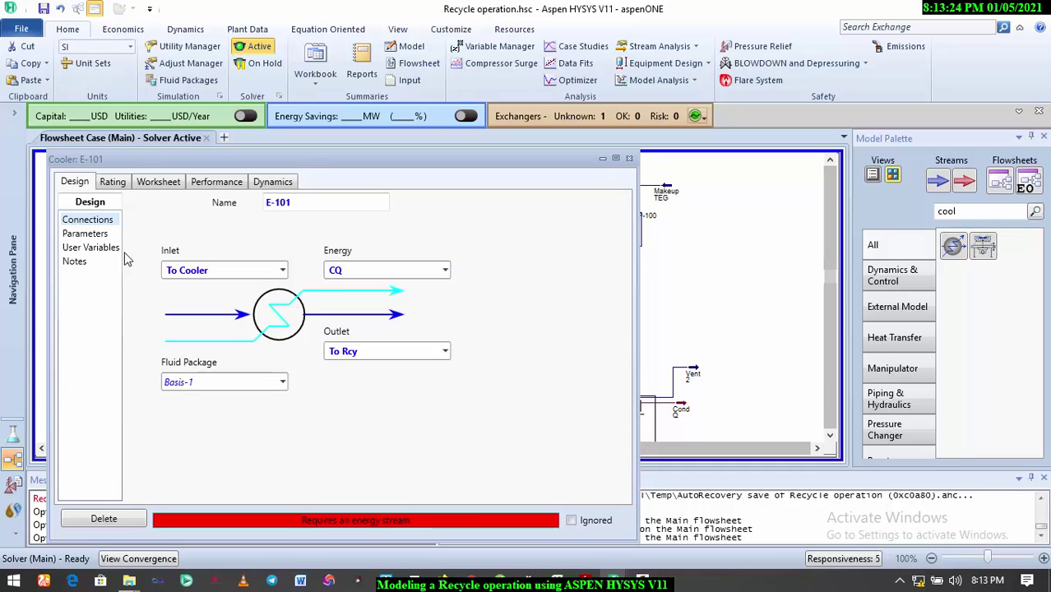
# Step: Set the pressure drop (Delta P) of cooler E-101 to 50 kPa
pyautogui.click(109, 235)
pyautogui.click(257, 225)
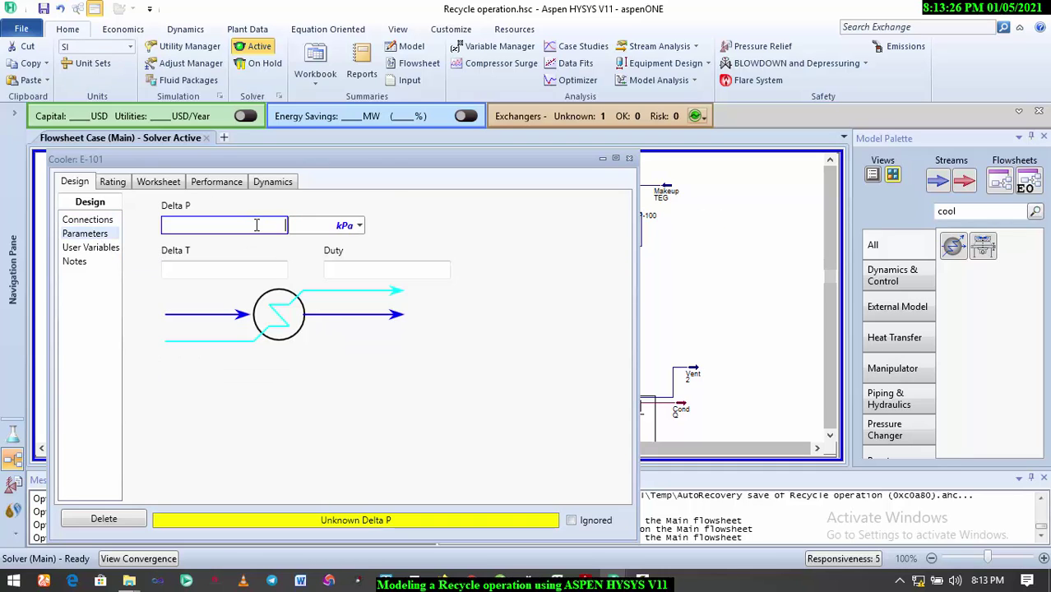
pyautogui.write('50')
pyautogui.press('Return')
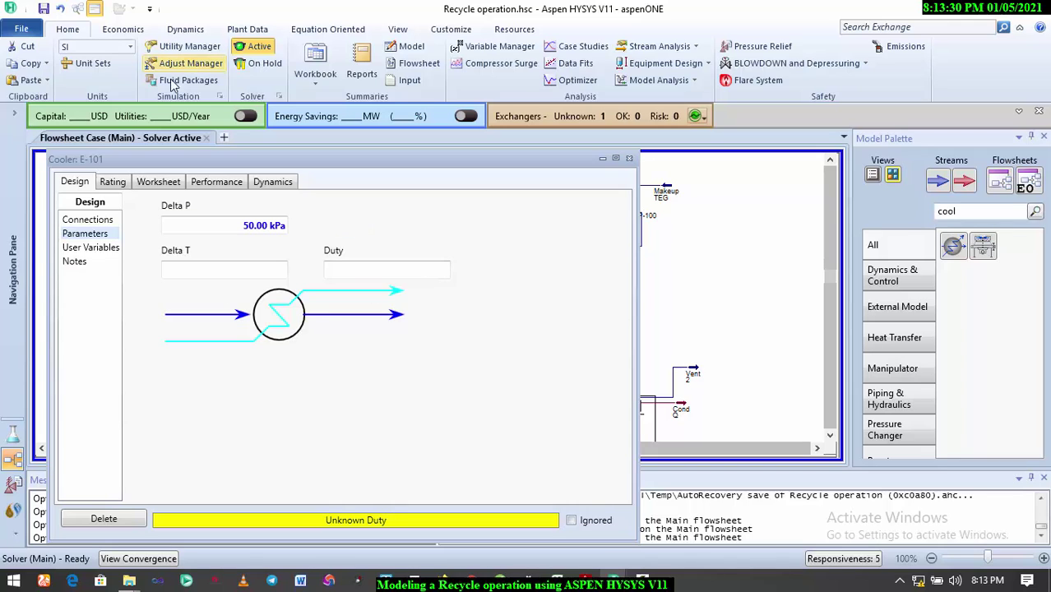
# Step: Set the temperature of the cooler's To Rcy outlet stream to 50 °C and close the cooler
pyautogui.click(158, 185)
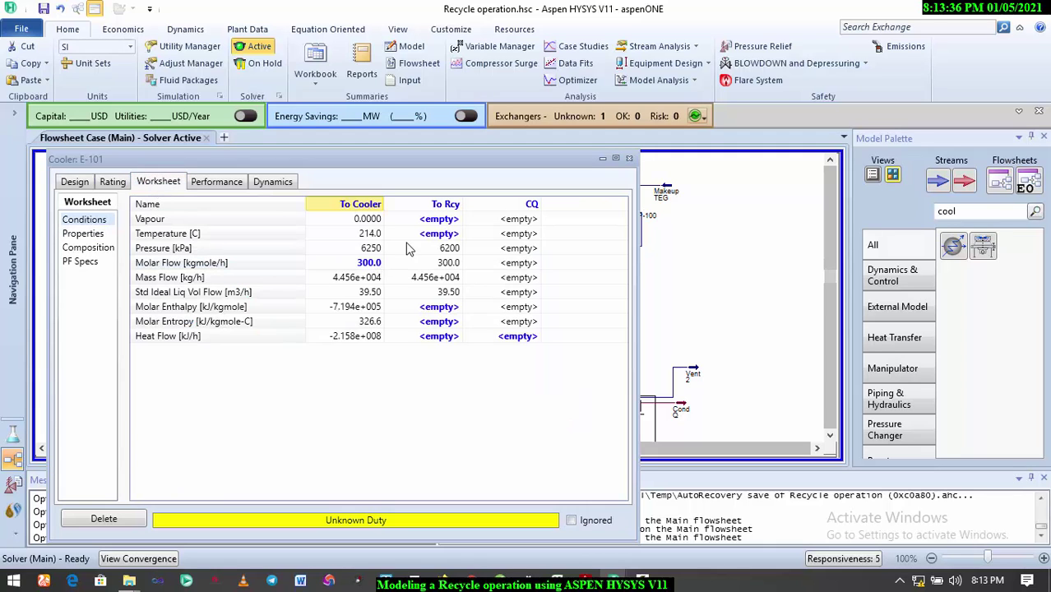
pyautogui.click(445, 236)
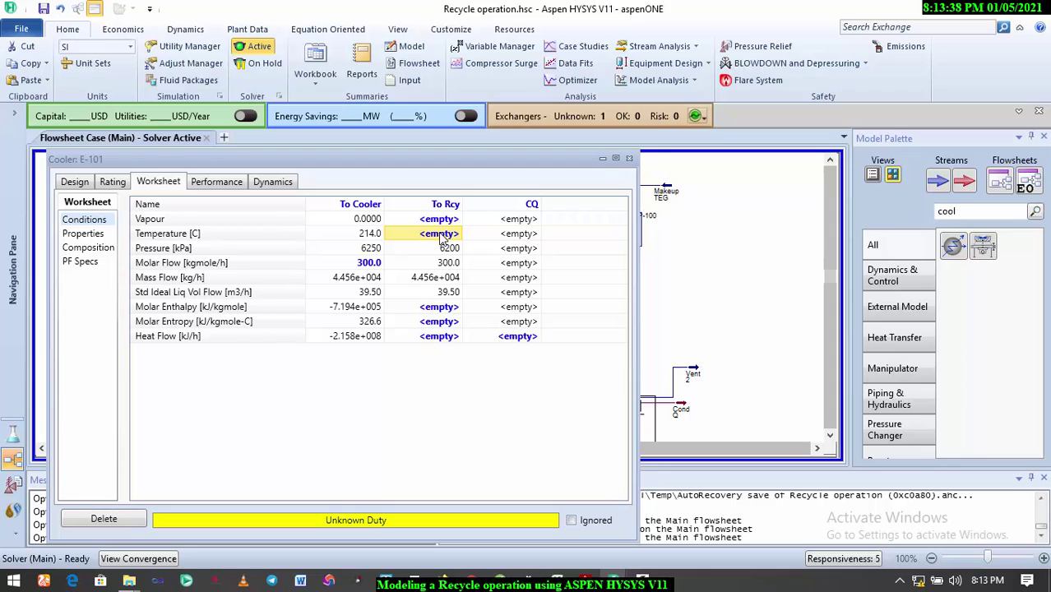
pyautogui.write('50')
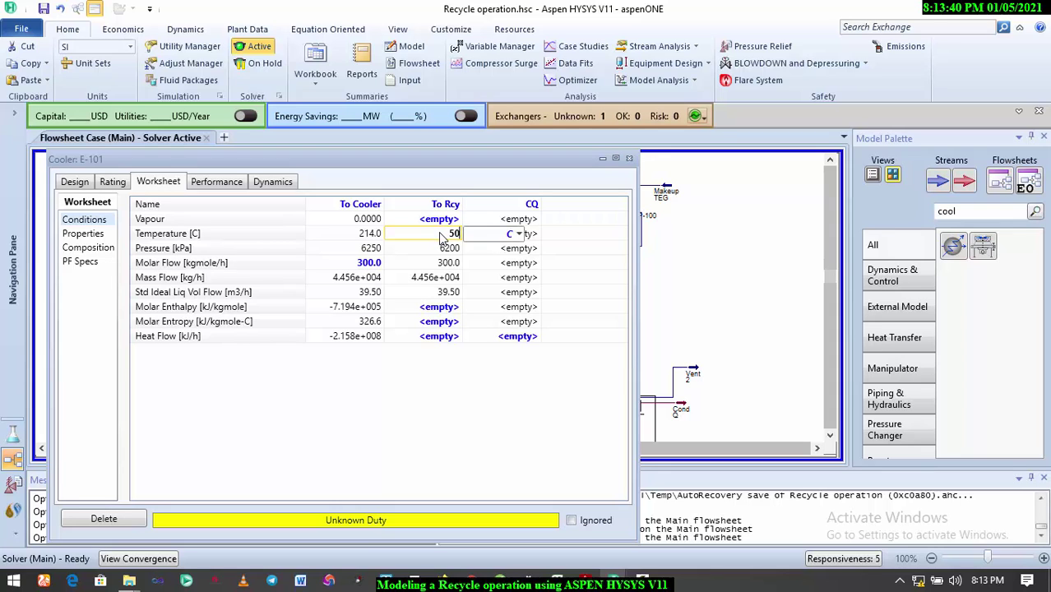
pyautogui.click(460, 277)
pyautogui.click(629, 158)
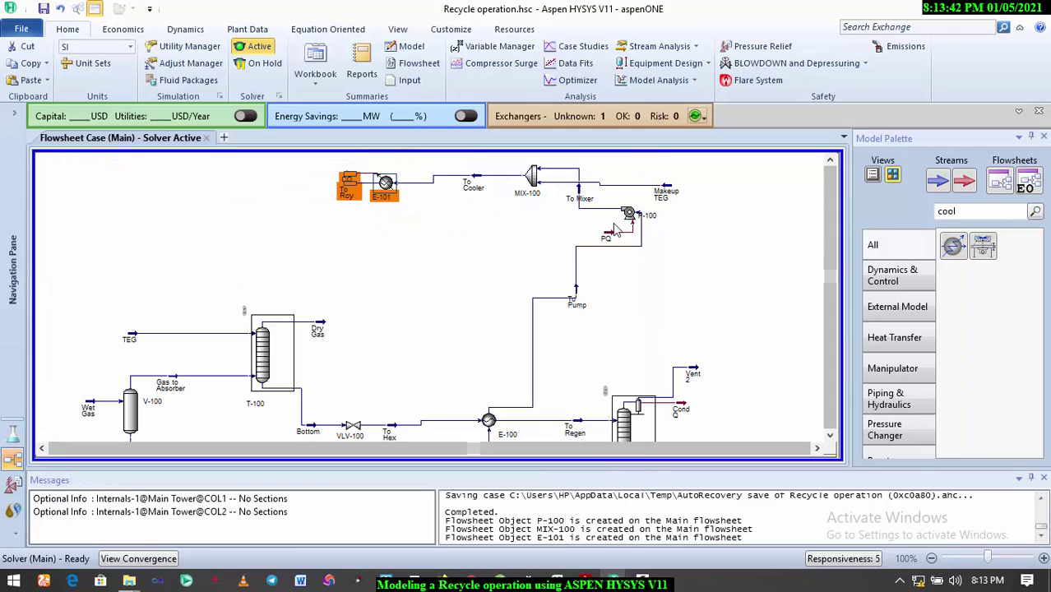
# Step: Move the To Rcy stream farther away from cooler E-101, toward the area above absorber T-100
pyautogui.click(616, 230)
pyautogui.moveTo(349, 188); pyautogui.dragTo(259, 194)
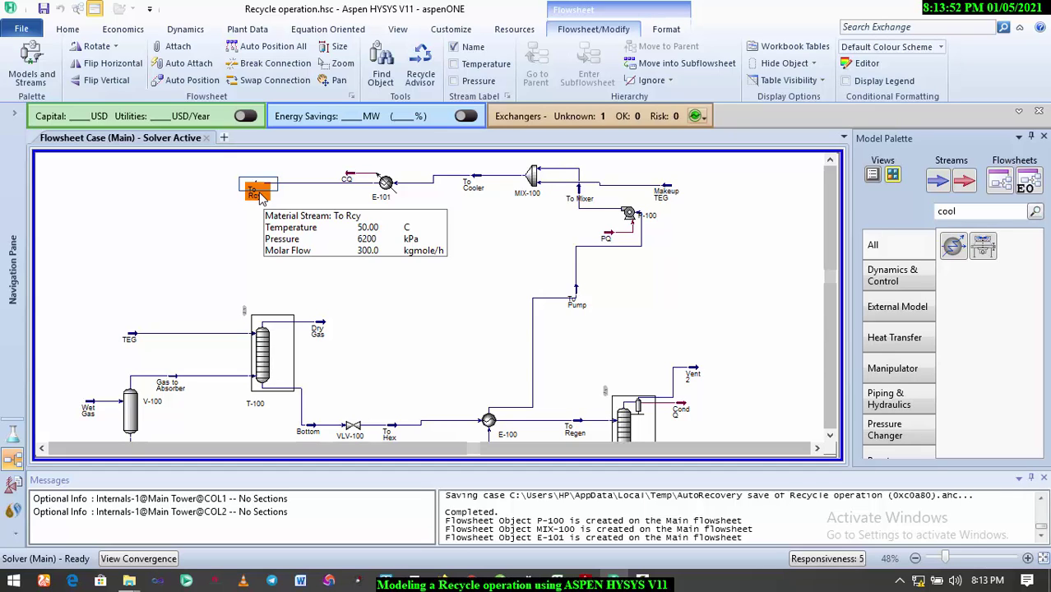
pyautogui.click(268, 217)
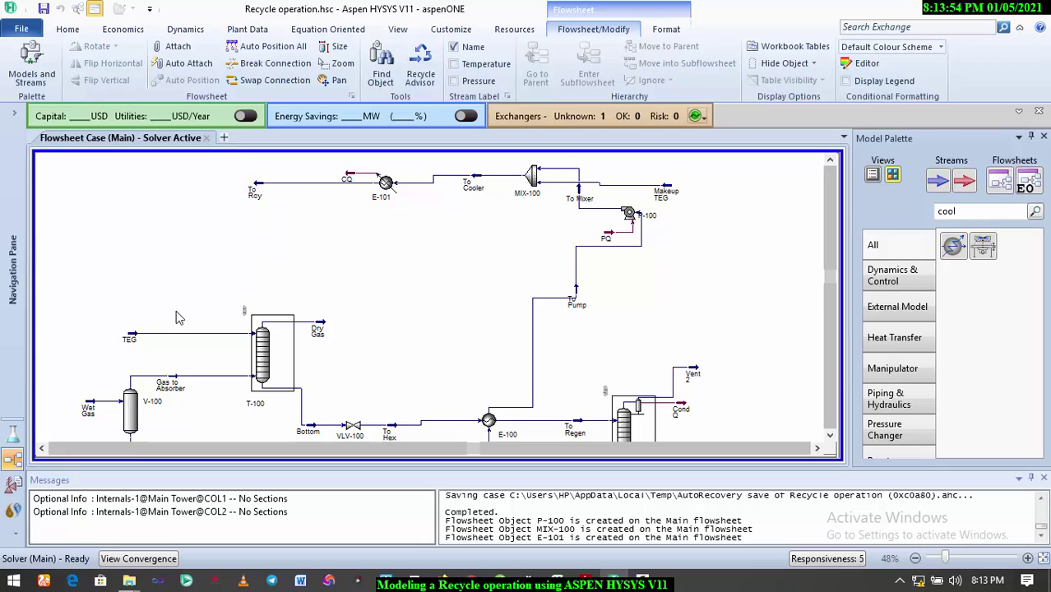
# Step: Review the conditions and mole-fraction composition of the TEG stream feeding absorber T-100, and close its view
pyautogui.moveTo(130, 340)
pyautogui.moveTo(257, 195)
pyautogui.click(140, 336)
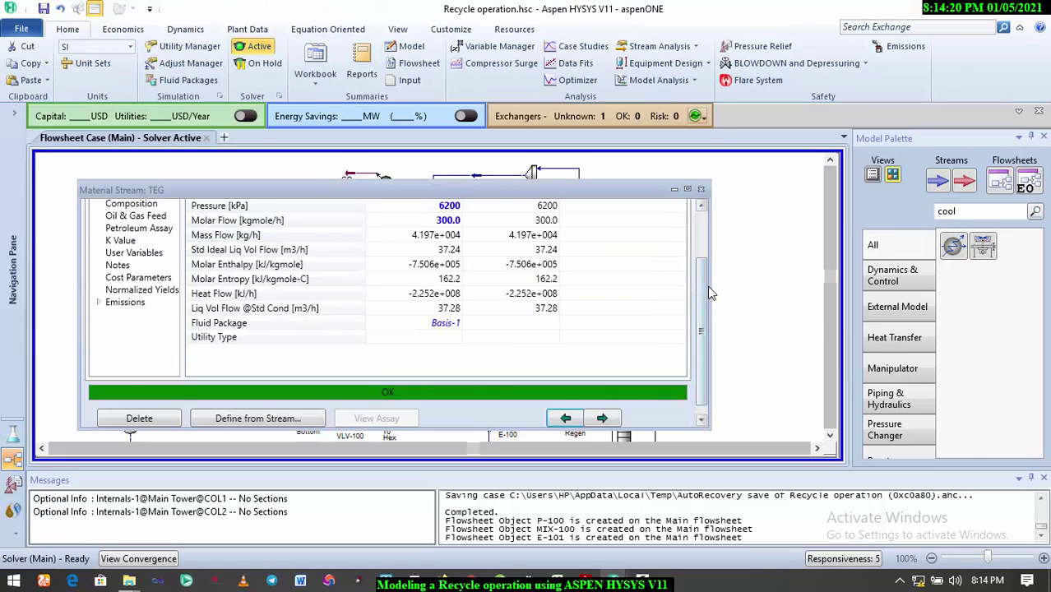
pyautogui.scroll(3, 473, 249)
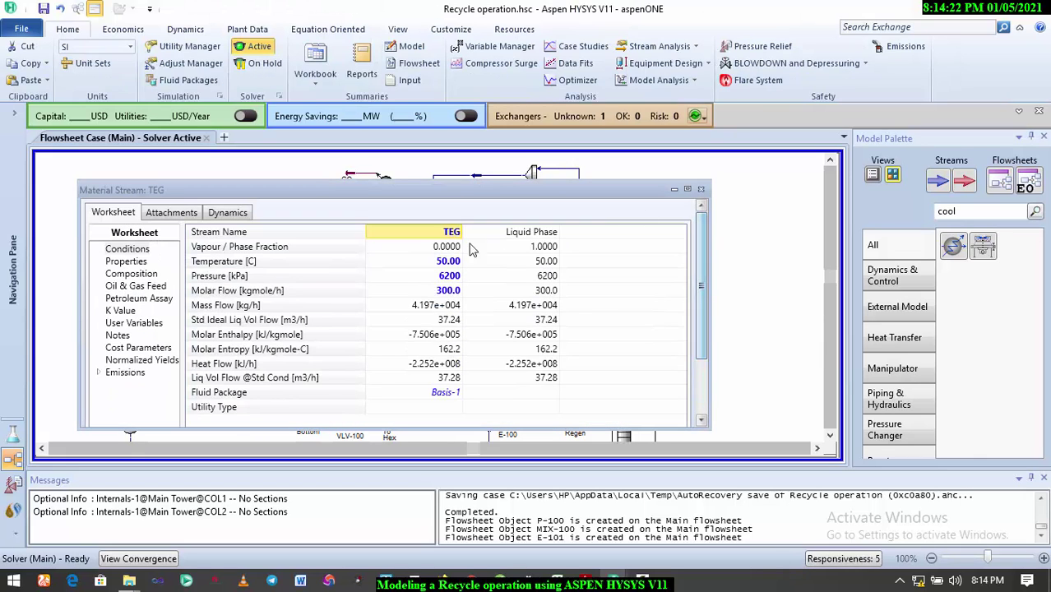
pyautogui.click(148, 278)
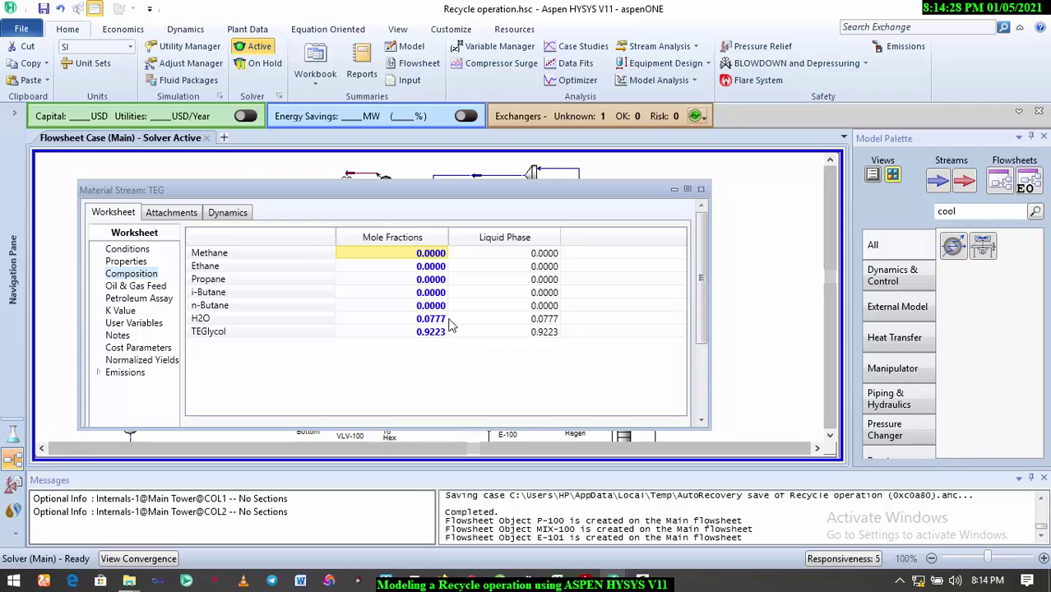
pyautogui.click(700, 189)
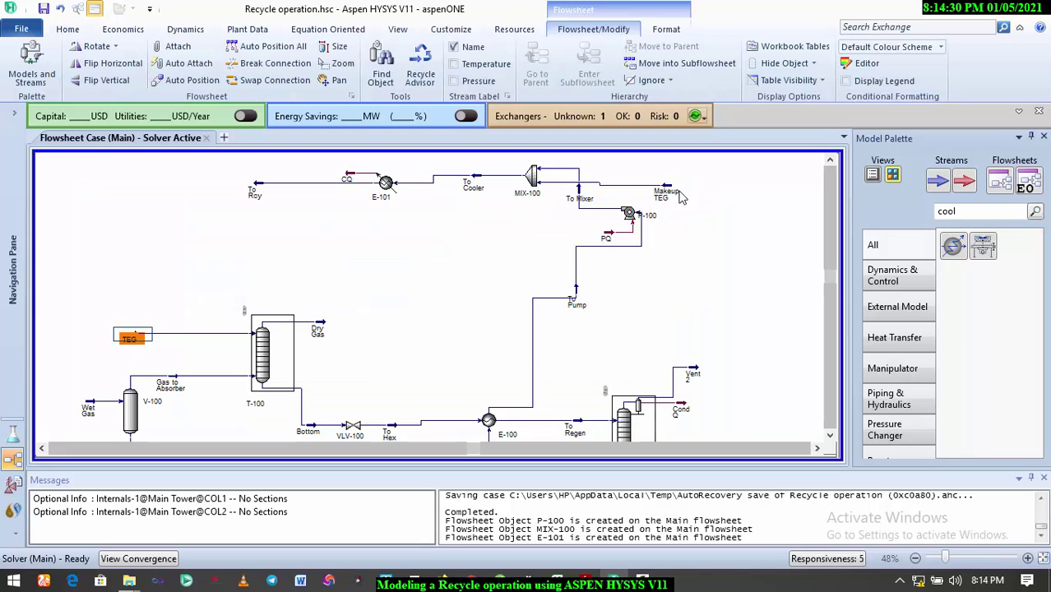
# Step: Check the conditions and composition of the To Rcy stream against the TEG feed, and close its view
pyautogui.click(263, 190)
pyautogui.doubleClick(267, 190)
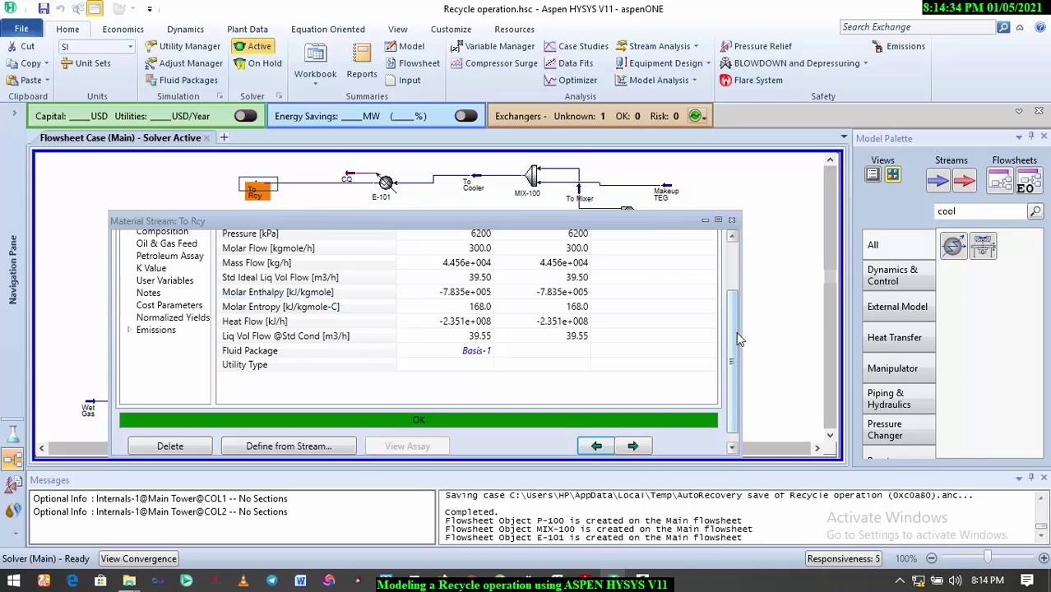
pyautogui.scroll(3, 735, 333)
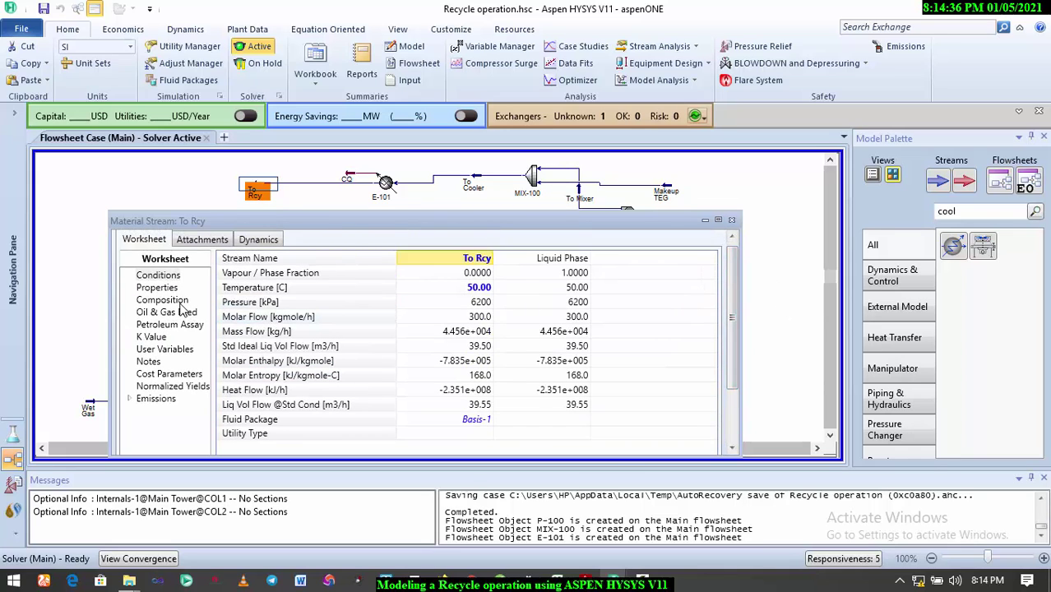
pyautogui.click(162, 300)
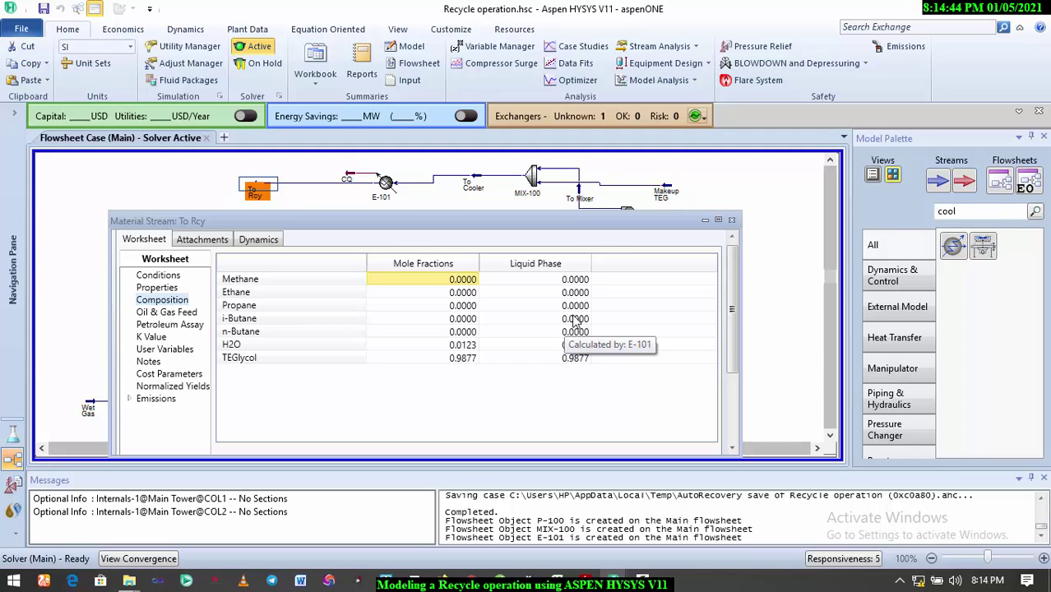
pyautogui.click(731, 220)
pyautogui.click(206, 220)
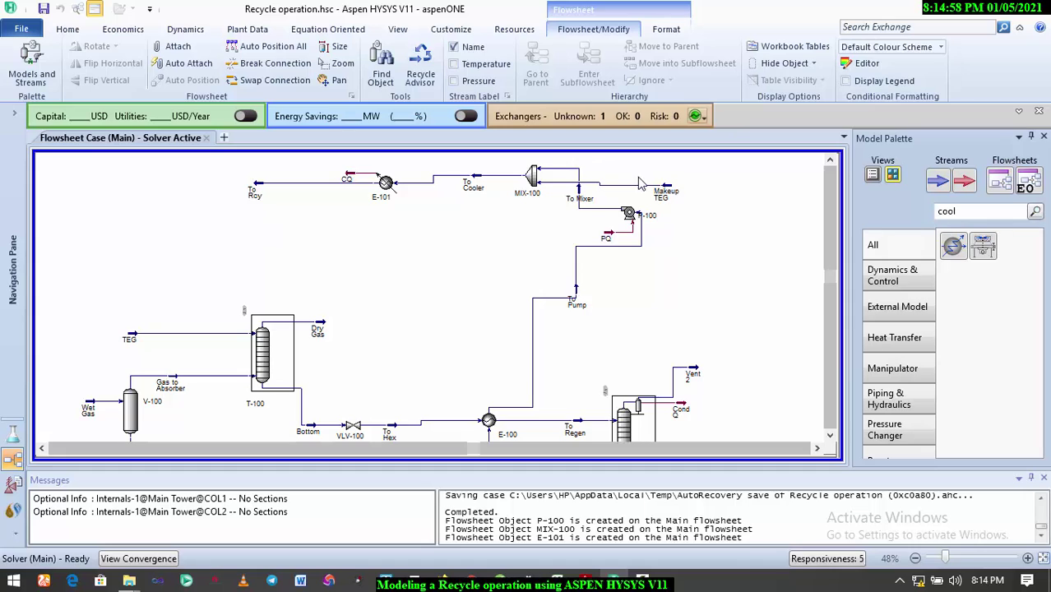
# Step: Shift the Makeup TEG stream slightly so it lines up straight with its inlet on mixer MIX-100
pyautogui.click(669, 191)
pyautogui.moveTo(668, 192); pyautogui.dragTo(679, 187)
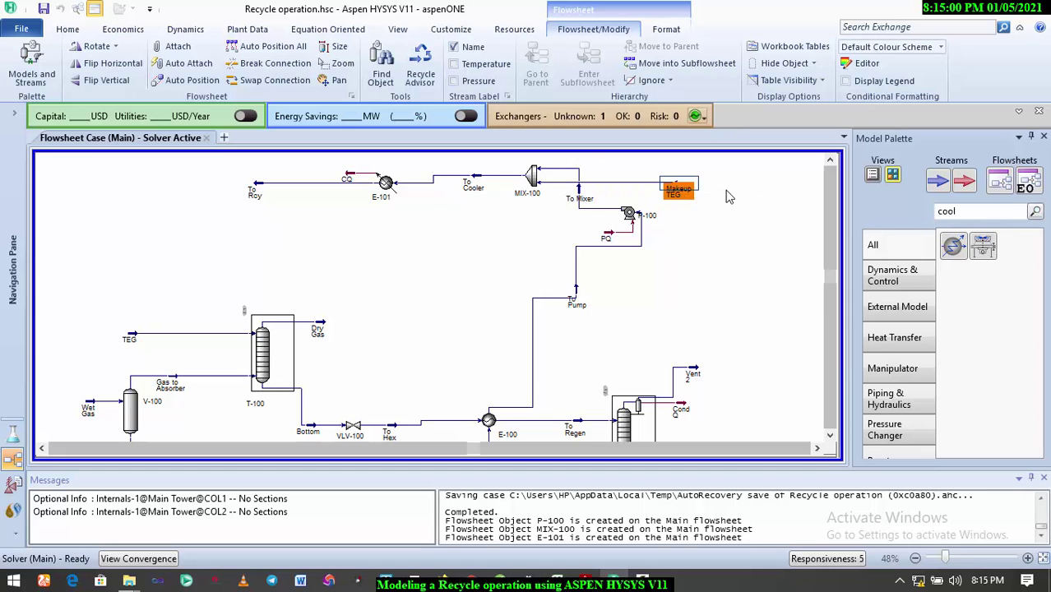
pyautogui.click(690, 188)
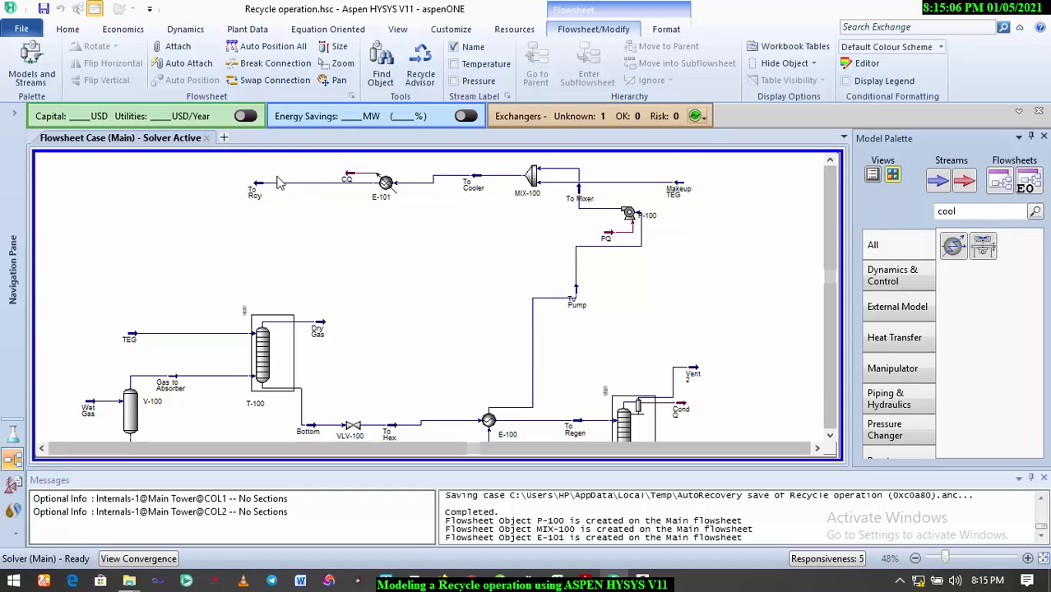
# Step: Set the Makeup TEG stream's mass fractions to 0.83 H2O and 0.17 TEGlycol, accept the composition and close the stream
pyautogui.doubleClick(686, 189)
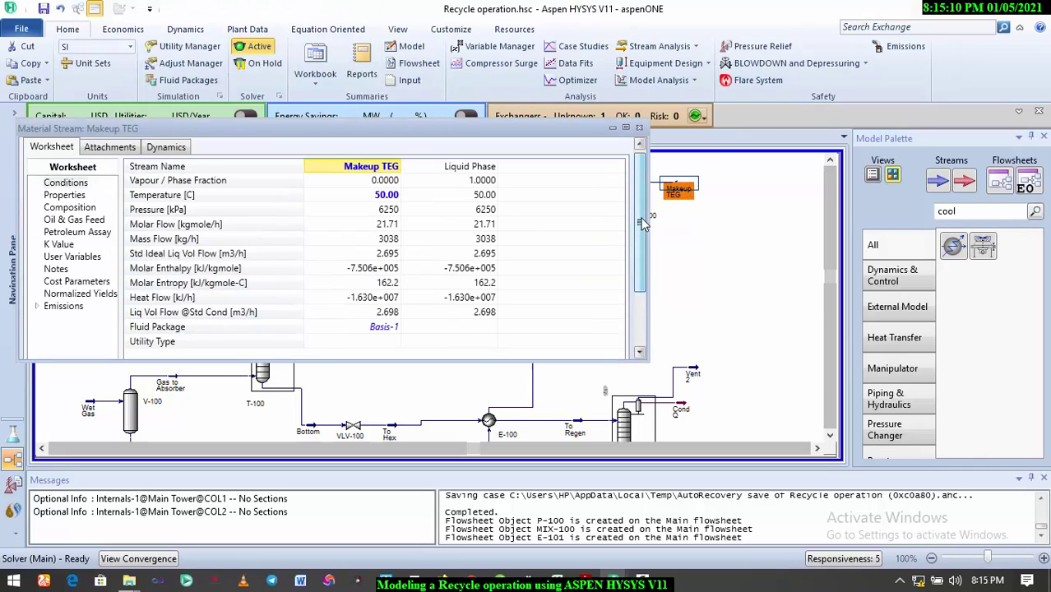
pyautogui.click(69, 212)
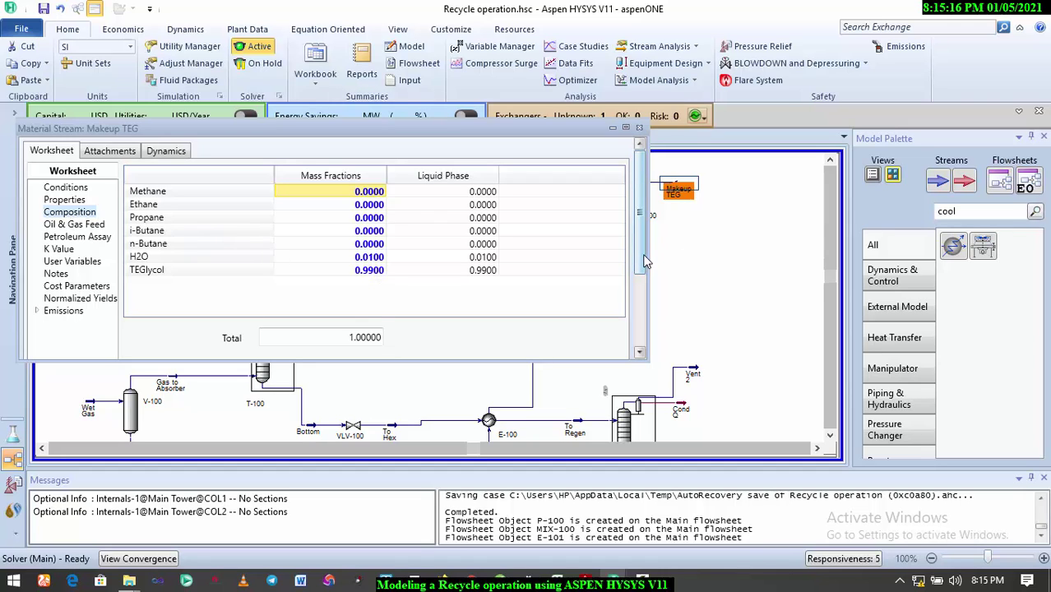
pyautogui.click(380, 258)
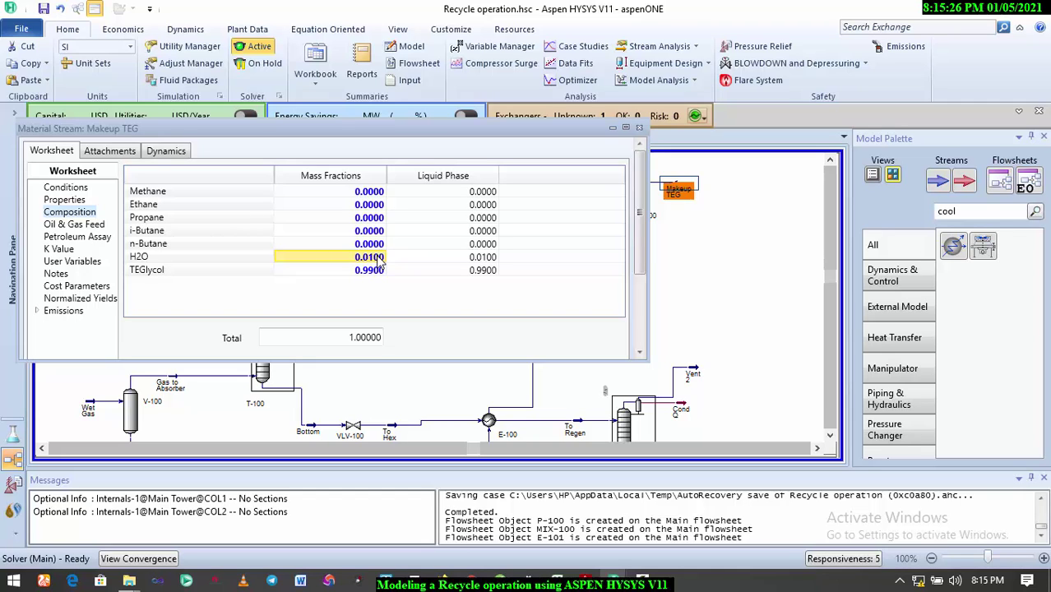
pyautogui.press('Delete')
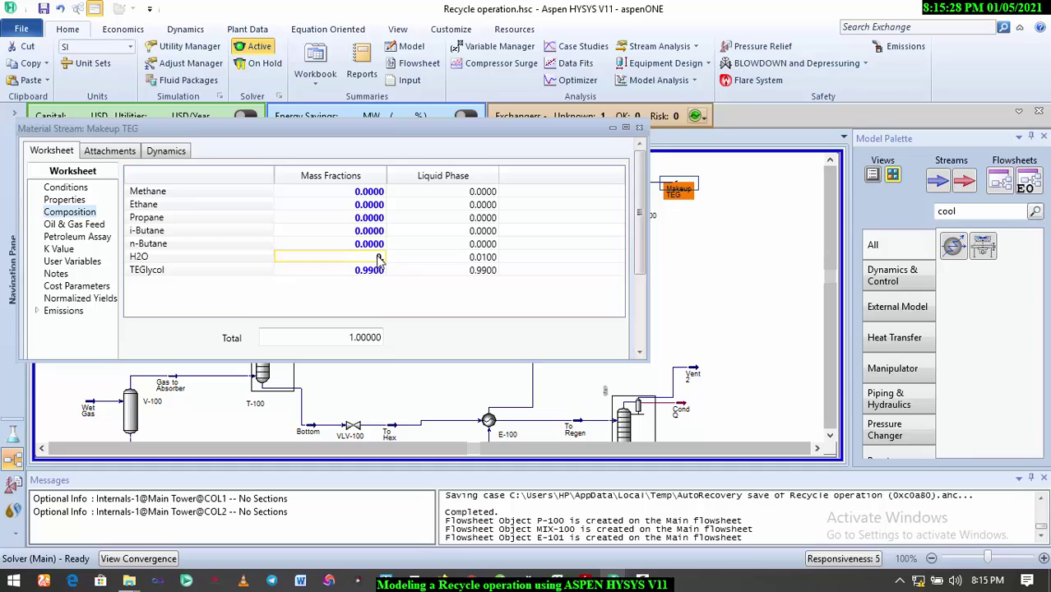
pyautogui.write('0.83')
pyautogui.press('Return')
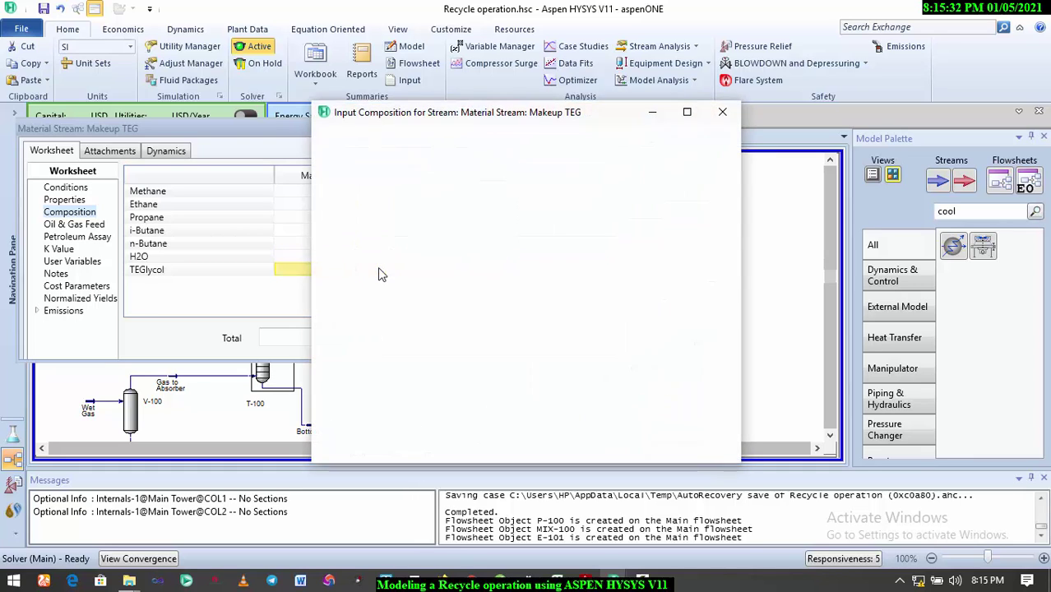
pyautogui.press('Down')
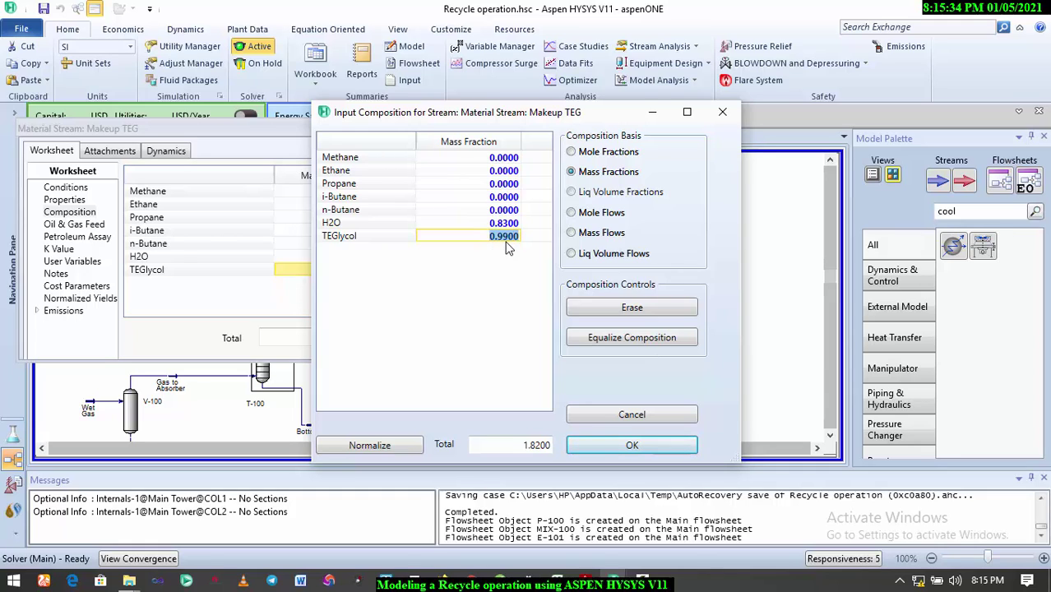
pyautogui.write('0')
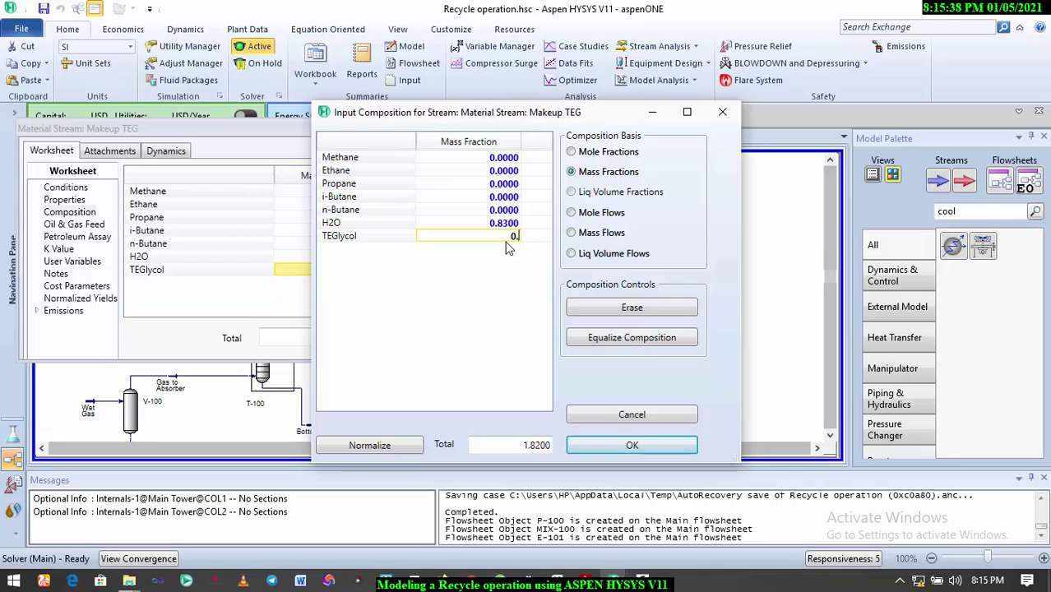
pyautogui.write('.17')
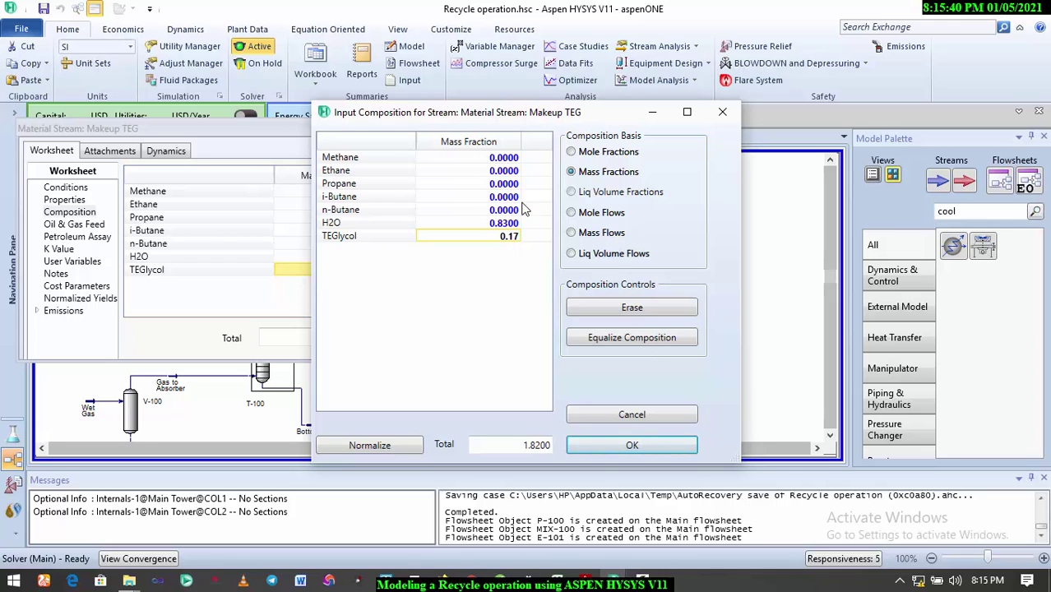
pyautogui.click(518, 209)
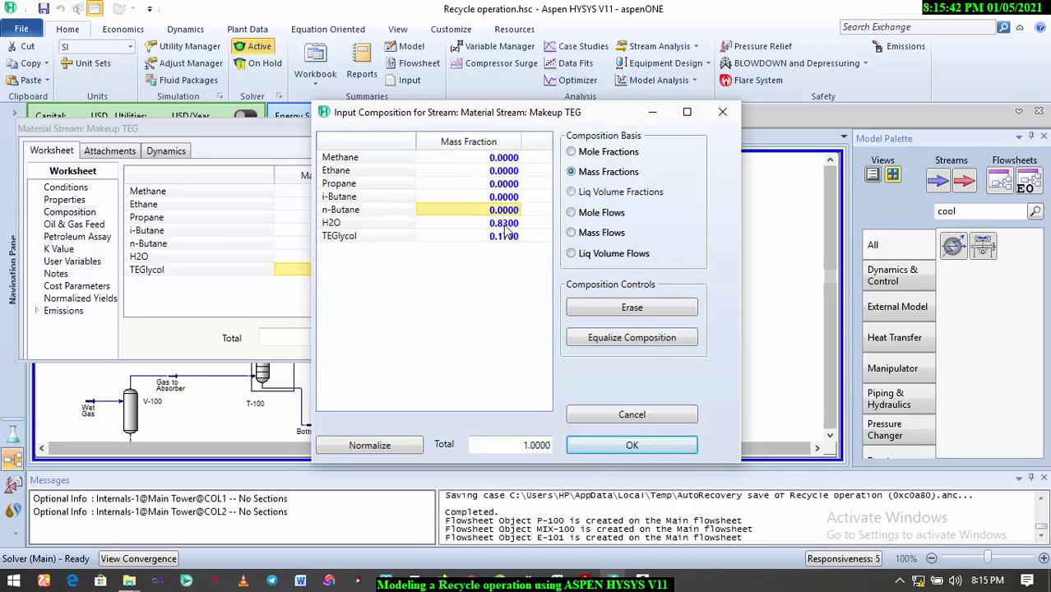
pyautogui.click(630, 445)
pyautogui.click(640, 127)
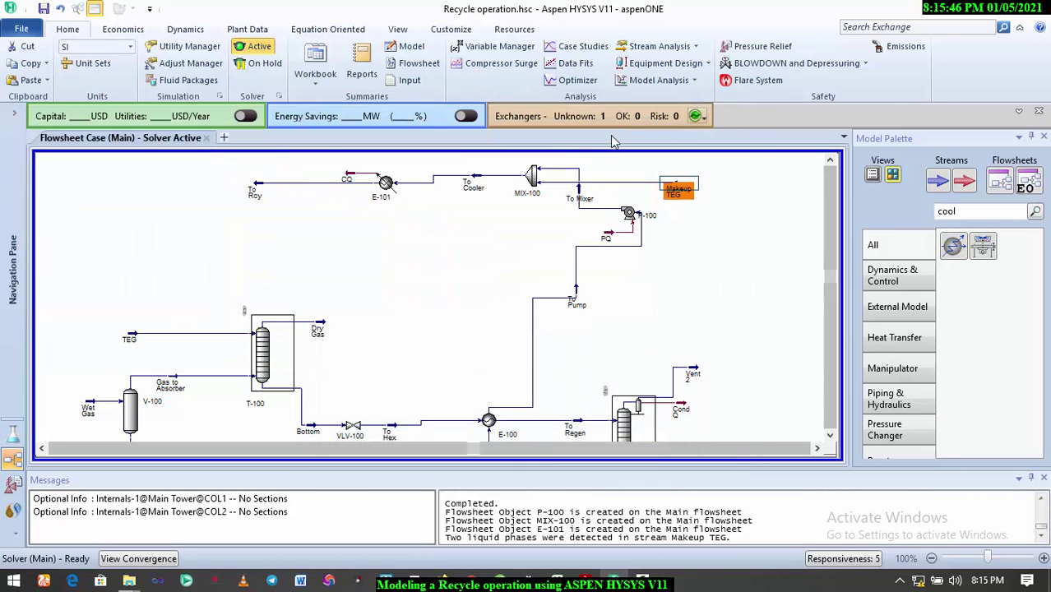
# Step: Compare the conditions and mole fractions of the To Rcy stream with those of the TEG feed stream
pyautogui.doubleClick(256, 192)
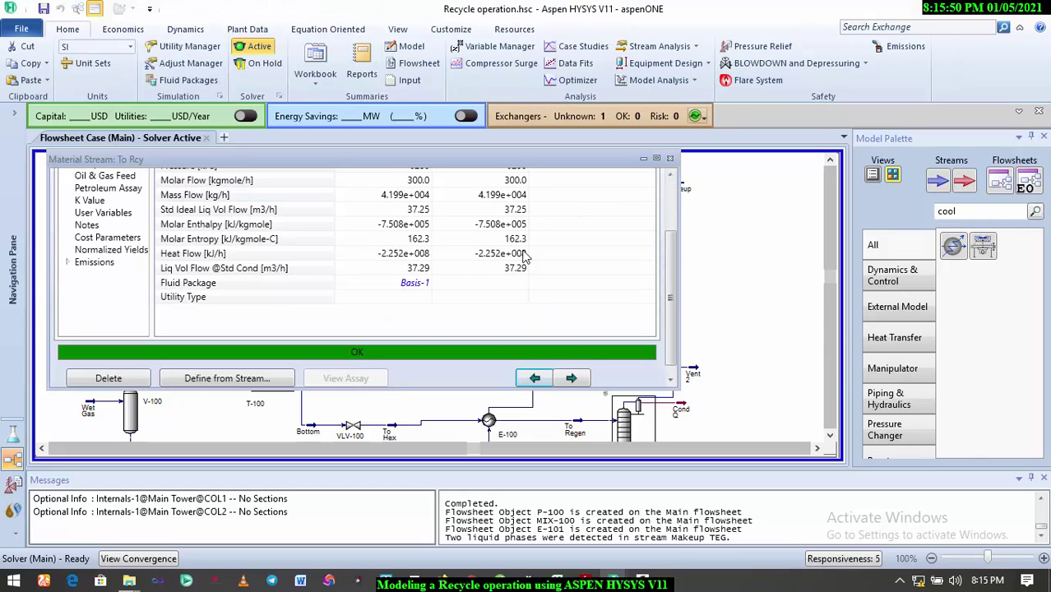
pyautogui.click(670, 200)
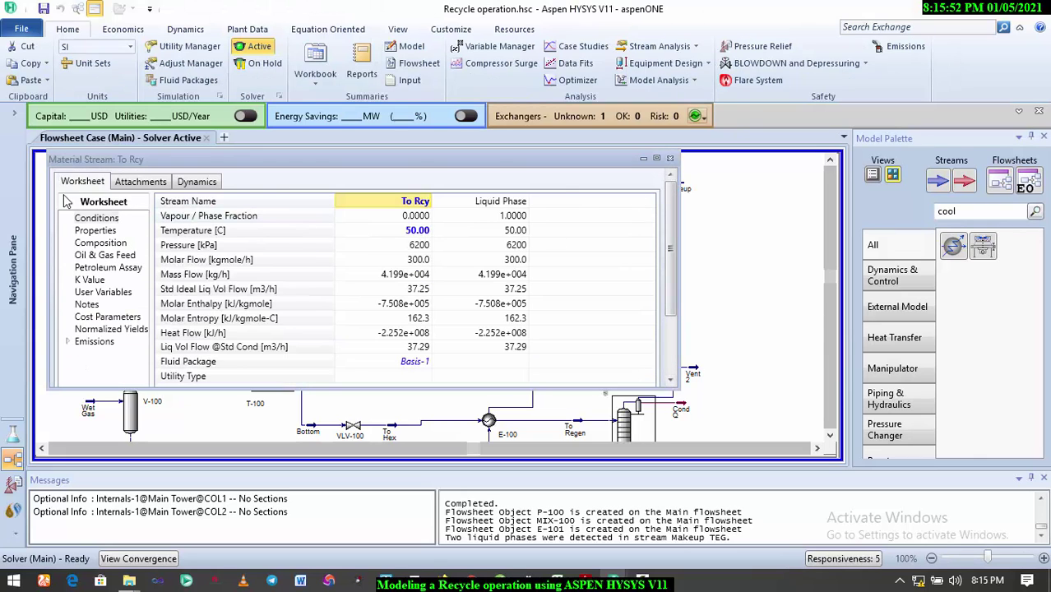
pyautogui.click(102, 244)
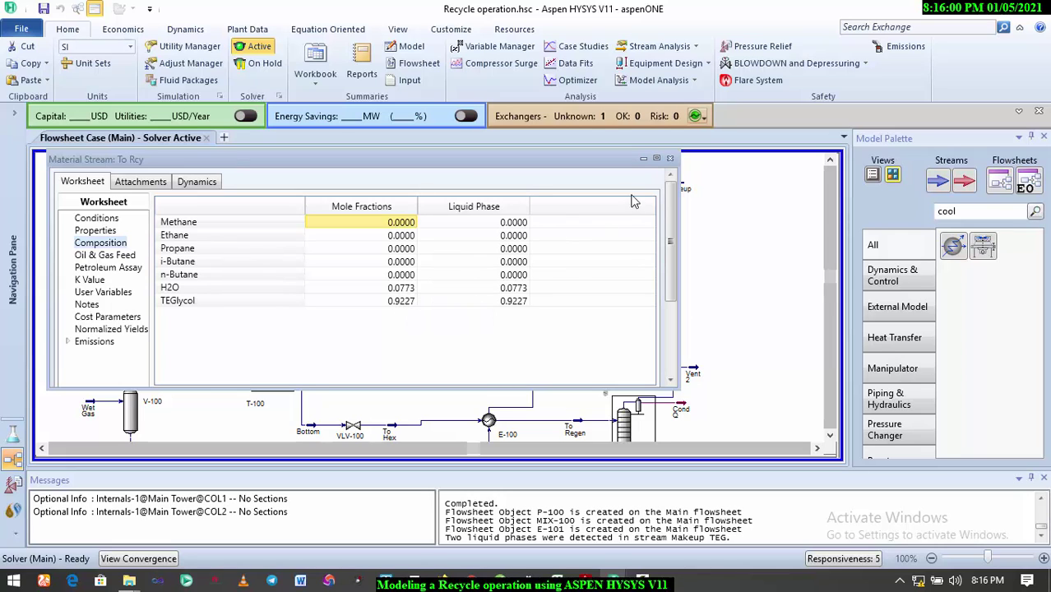
pyautogui.click(671, 158)
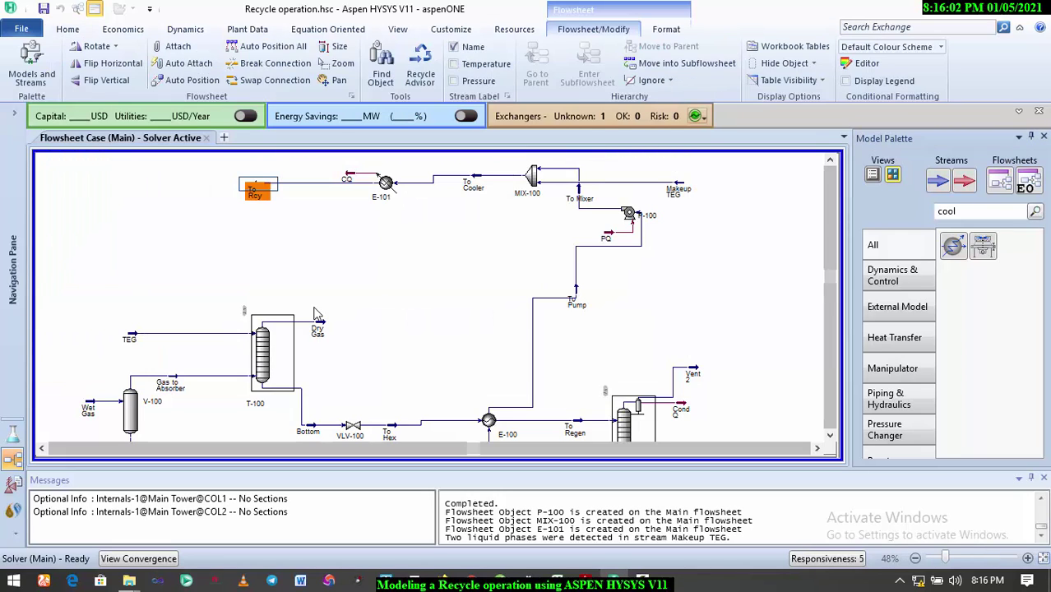
pyautogui.doubleClick(138, 338)
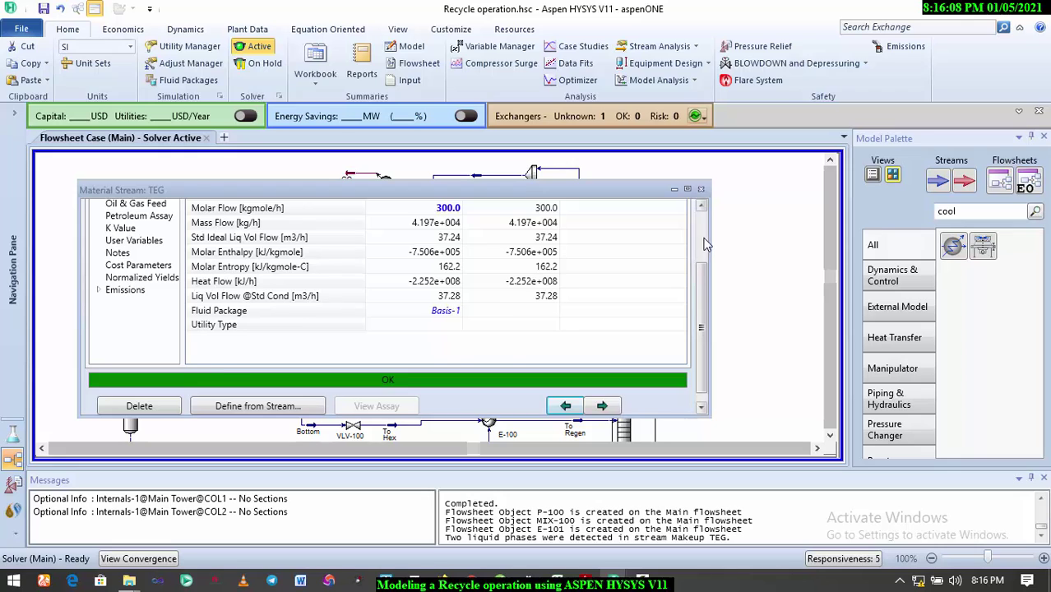
pyautogui.scroll(3, 702, 248)
pyautogui.click(125, 274)
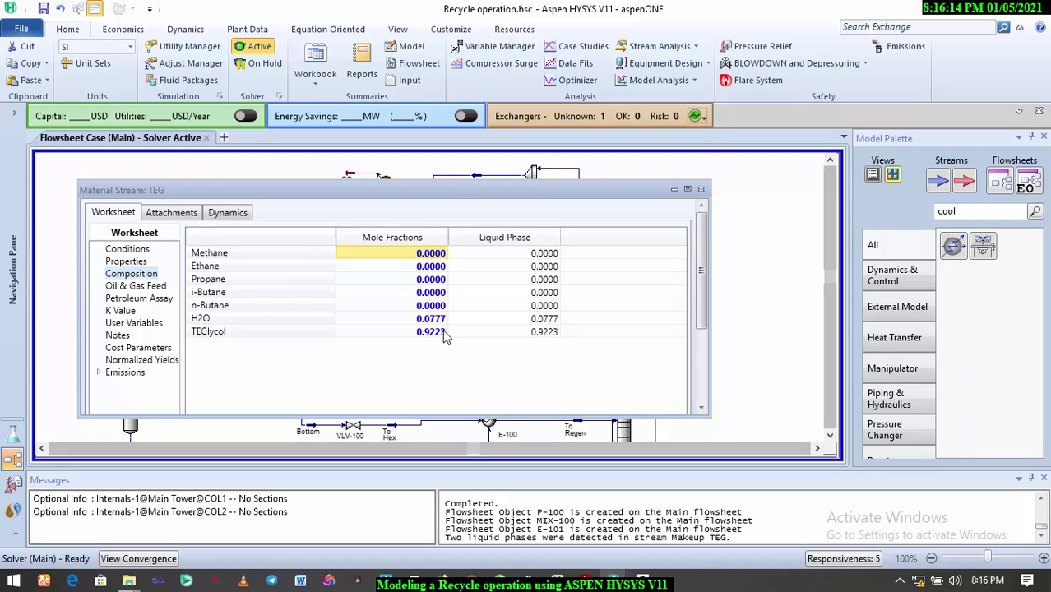
pyautogui.click(700, 190)
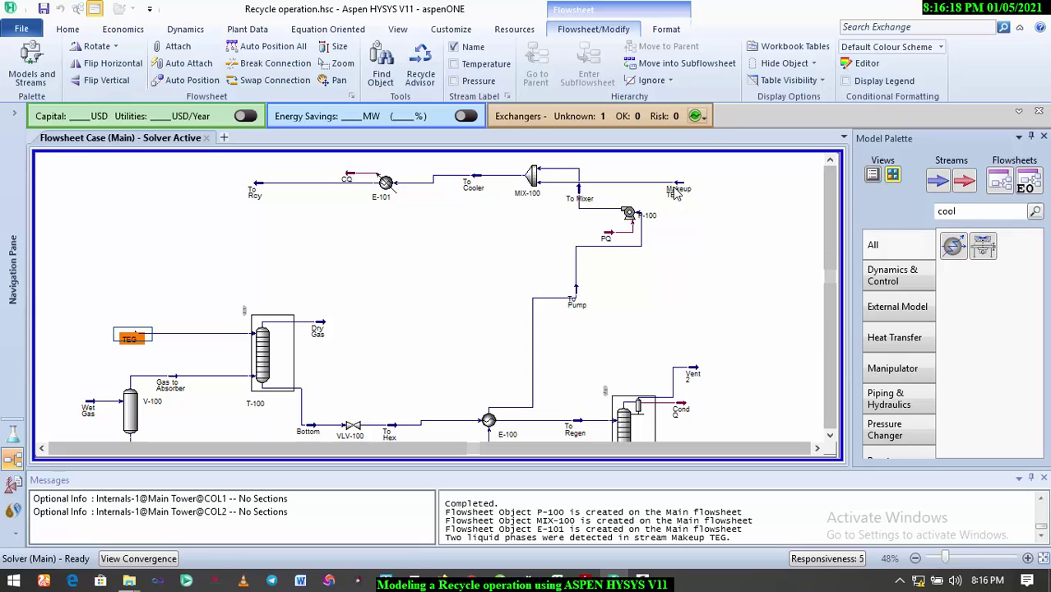
# Step: Set the Makeup TEG stream's mass fractions to 0.87 H2O and 0.13 TEGlycol, accept the composition and close the stream
pyautogui.doubleClick(678, 190)
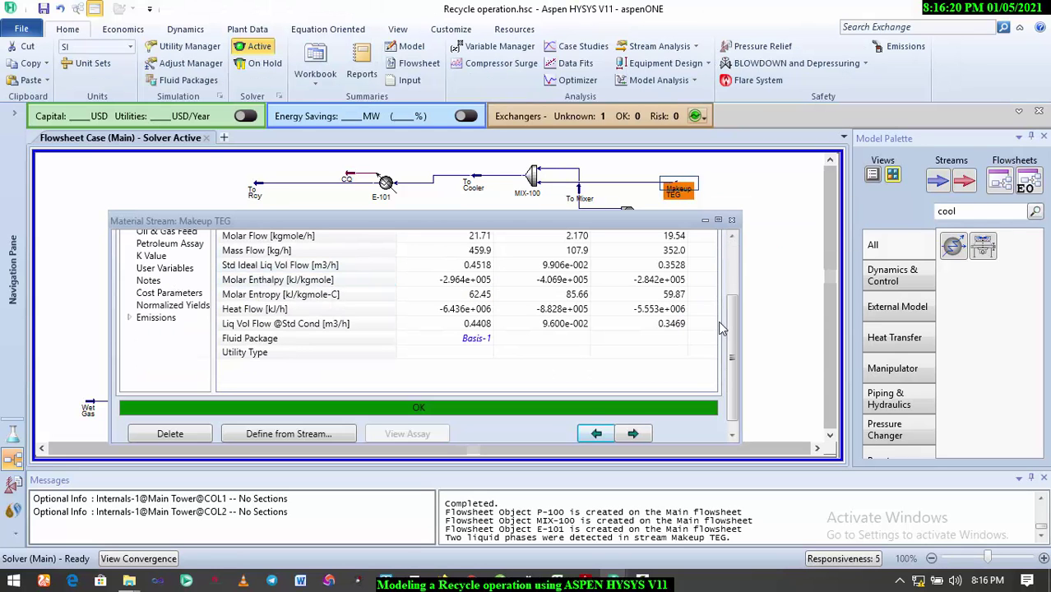
pyautogui.scroll(5, 738, 329)
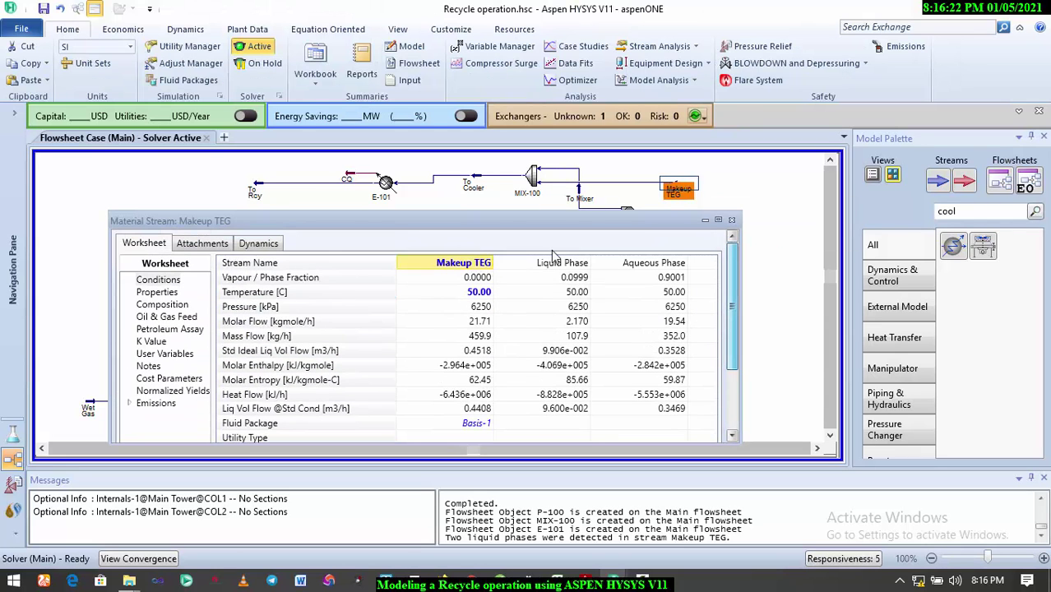
pyautogui.click(162, 304)
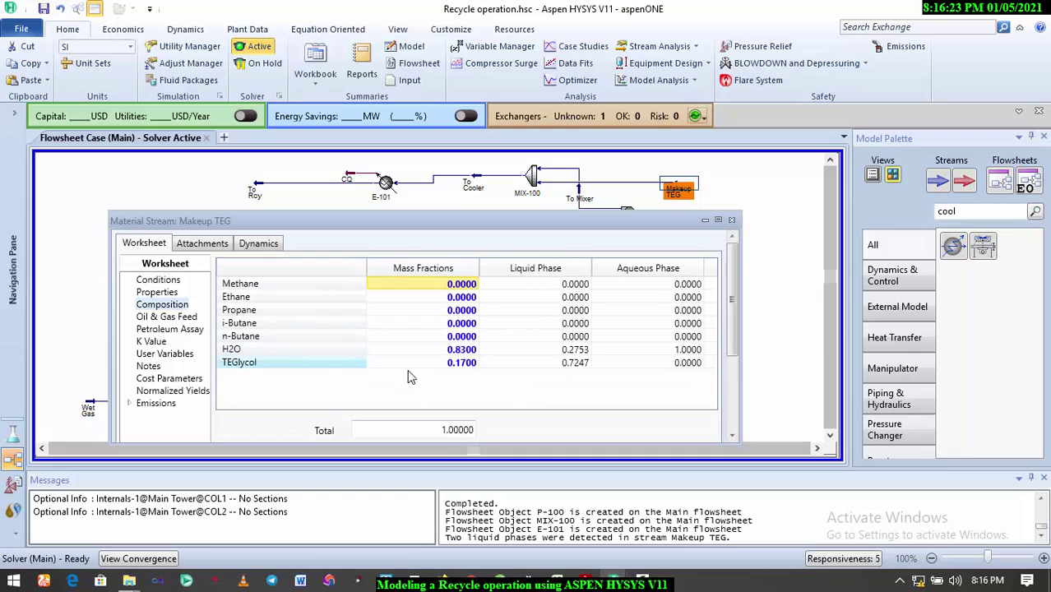
pyautogui.click(473, 350)
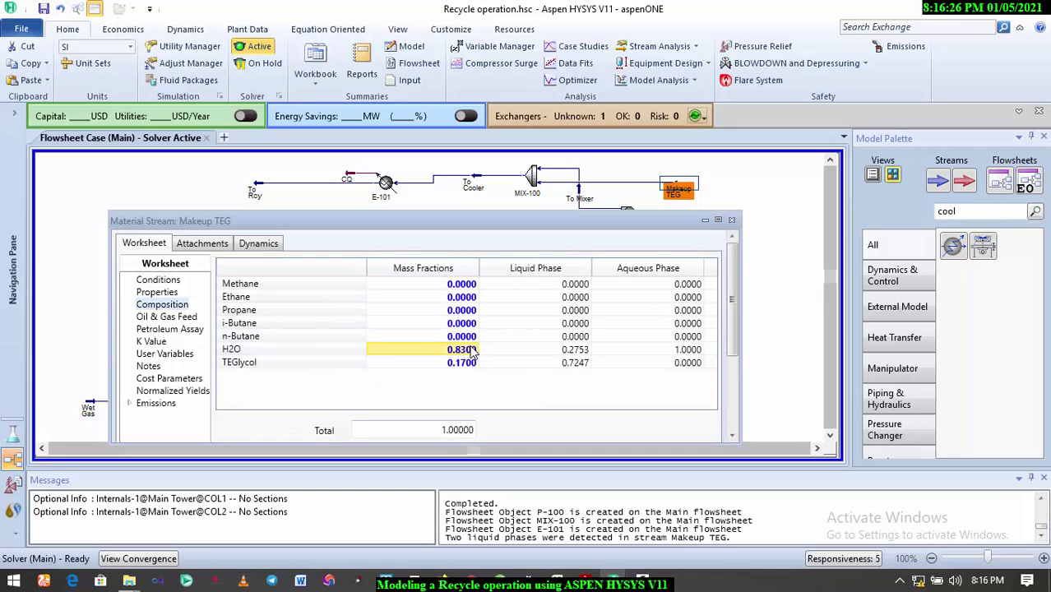
pyautogui.press('Delete')
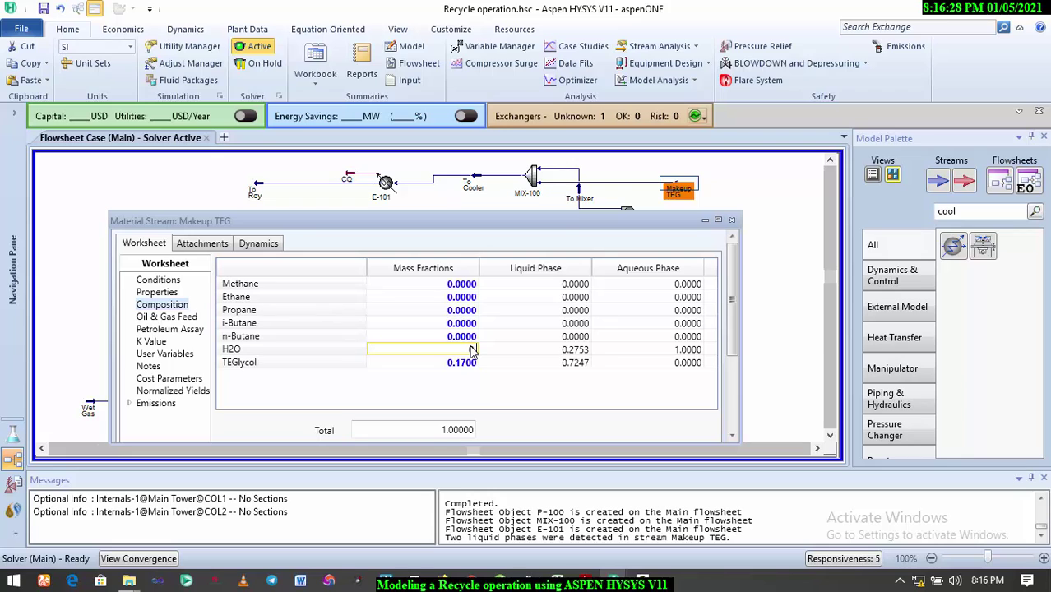
pyautogui.write('0.87')
pyautogui.press('Return')
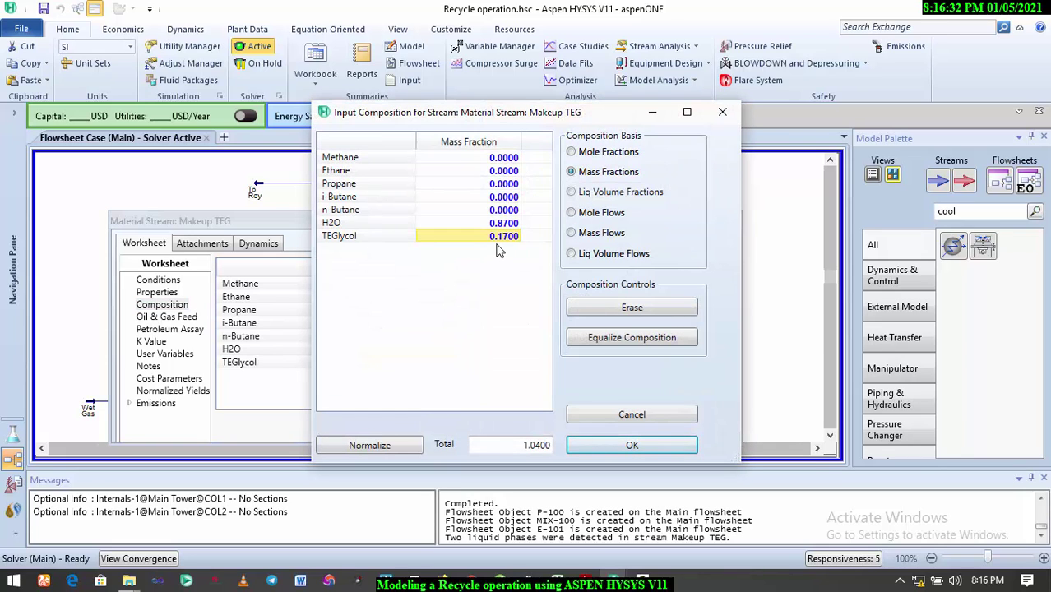
pyautogui.click(500, 238)
pyautogui.write('0')
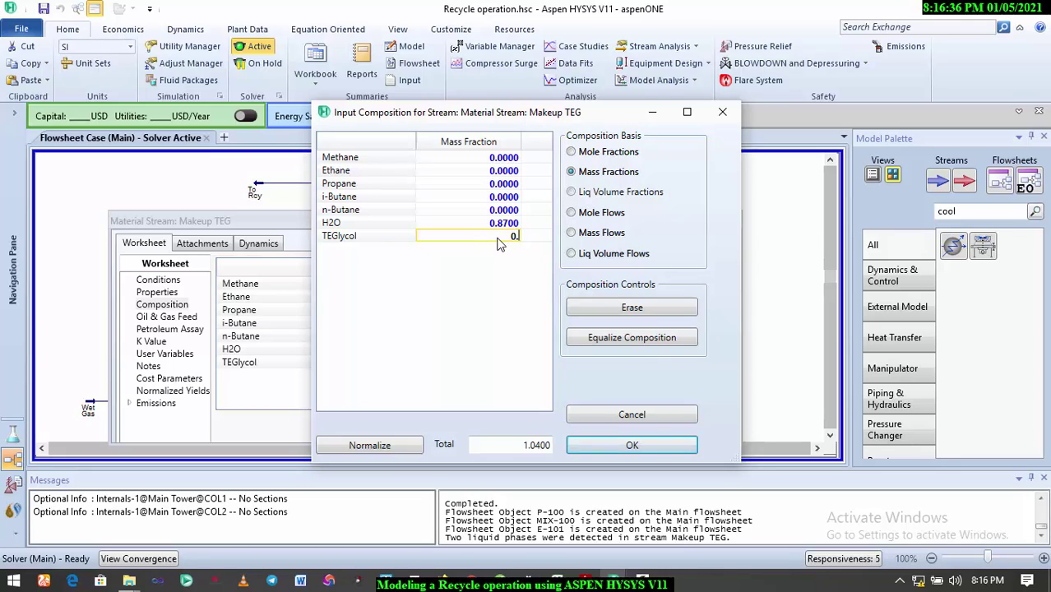
pyautogui.write('.13')
pyautogui.click(442, 210)
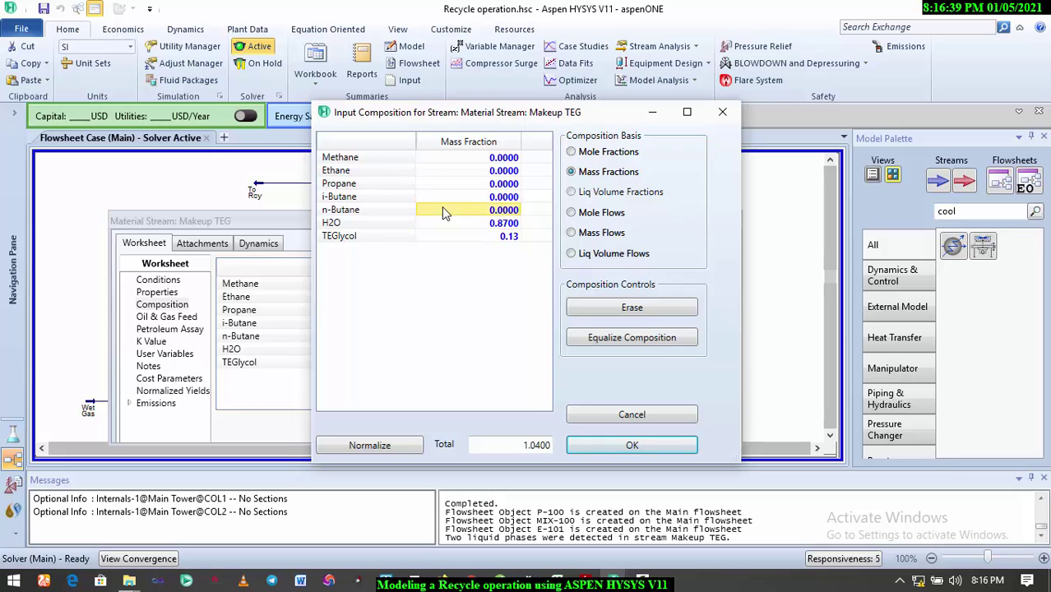
pyautogui.click(626, 445)
pyautogui.click(732, 221)
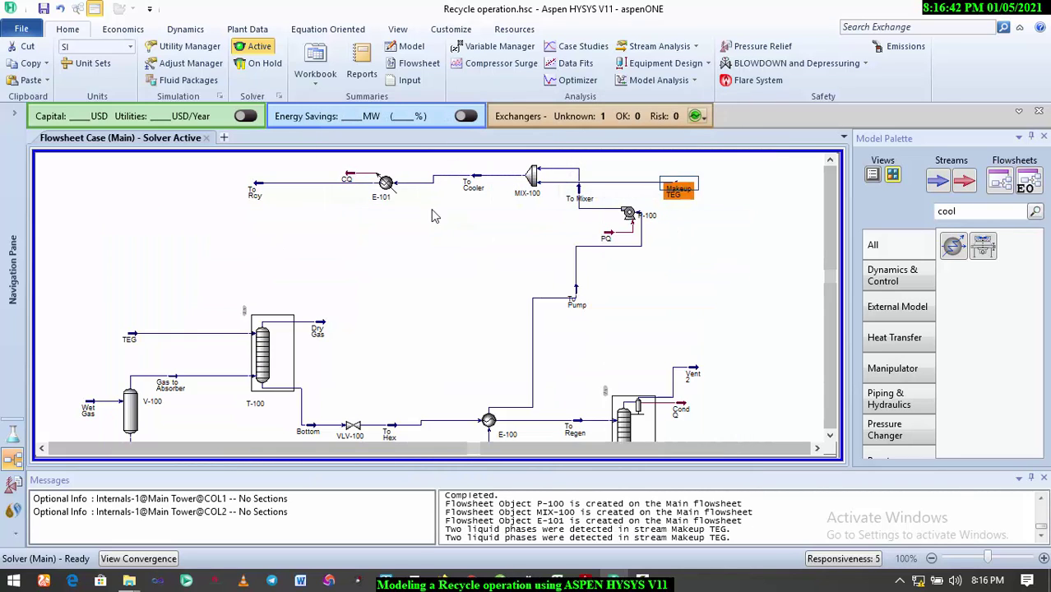
# Step: Check the conditions and mole fractions of the To Rcy stream, and close its view
pyautogui.click(257, 191)
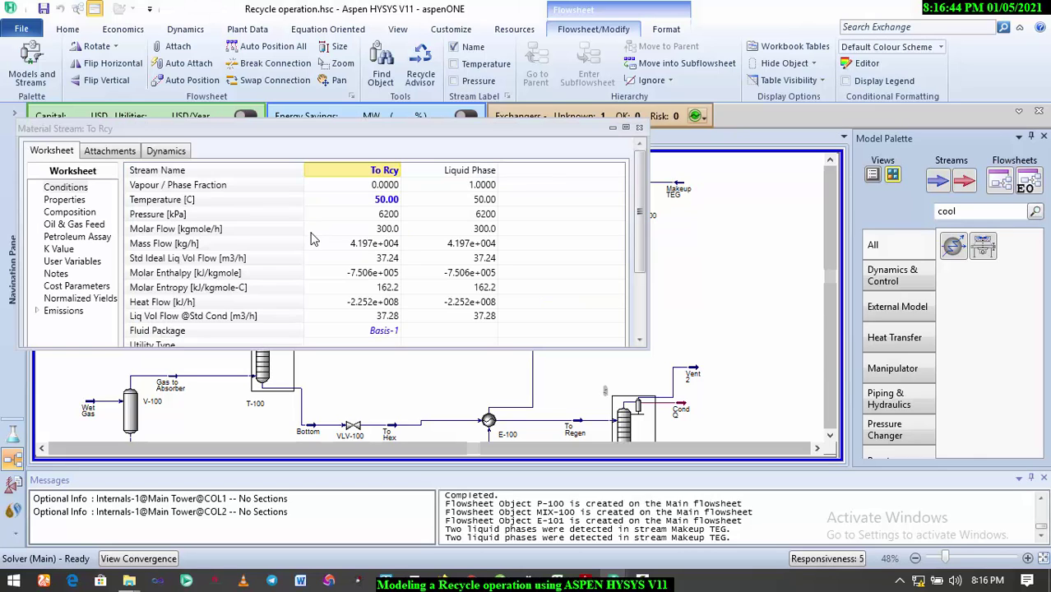
pyautogui.scroll(-3, 70, 206)
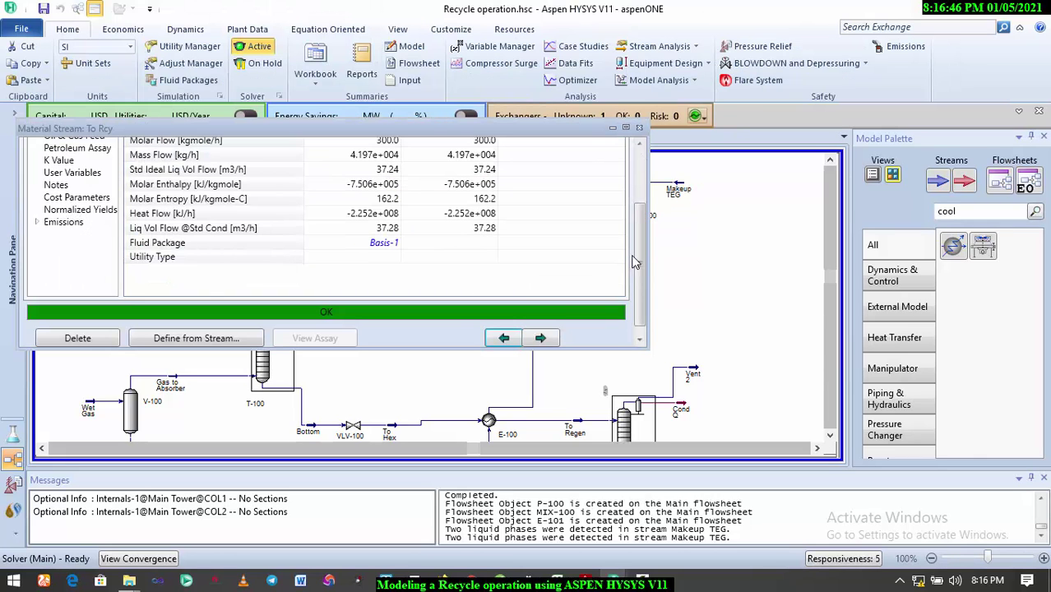
pyautogui.moveTo(636, 267); pyautogui.dragTo(642, 176)
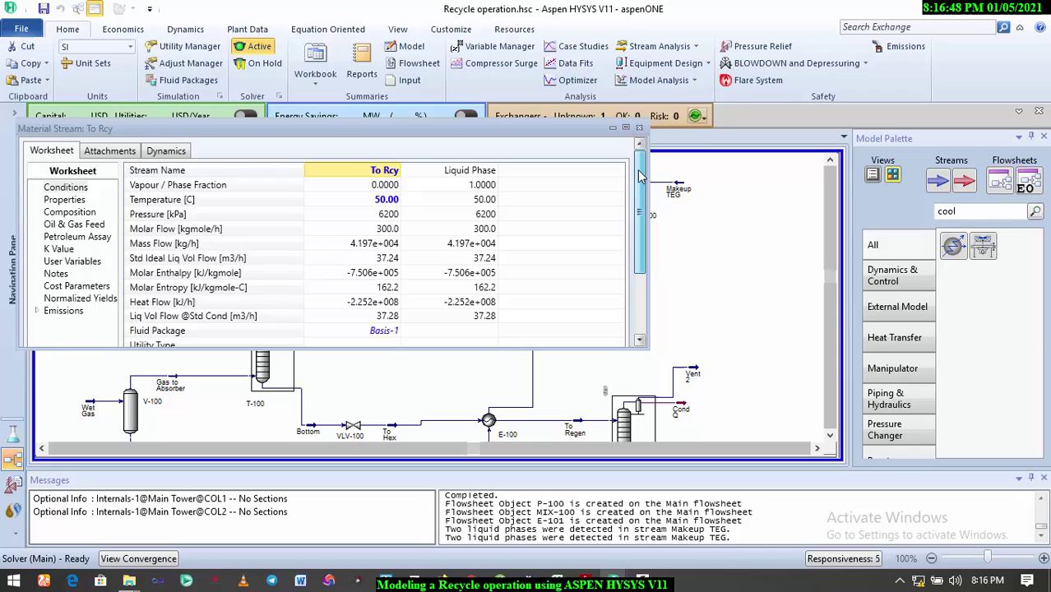
pyautogui.click(69, 212)
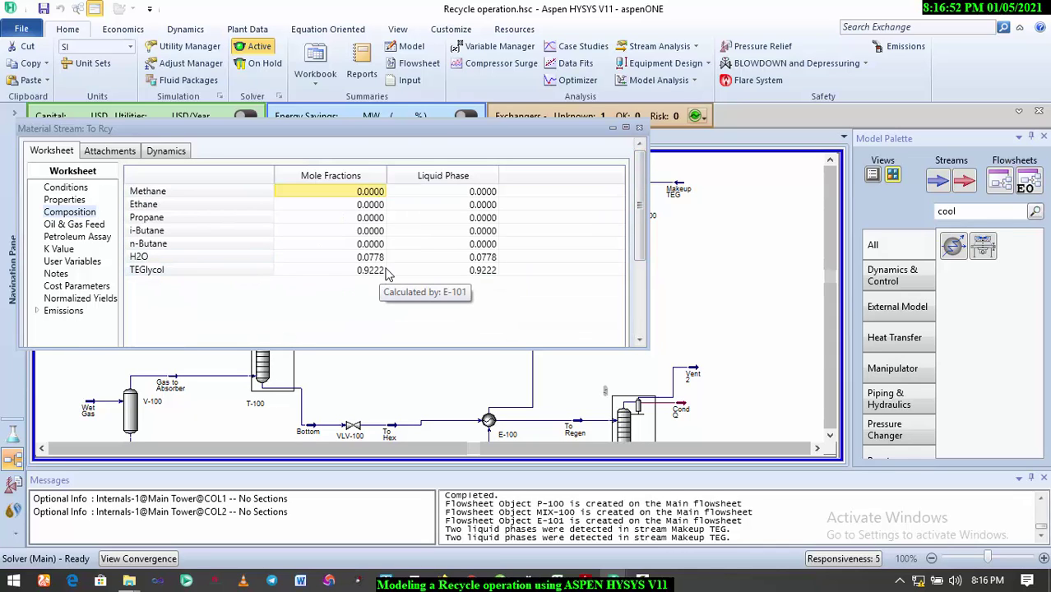
pyautogui.click(639, 131)
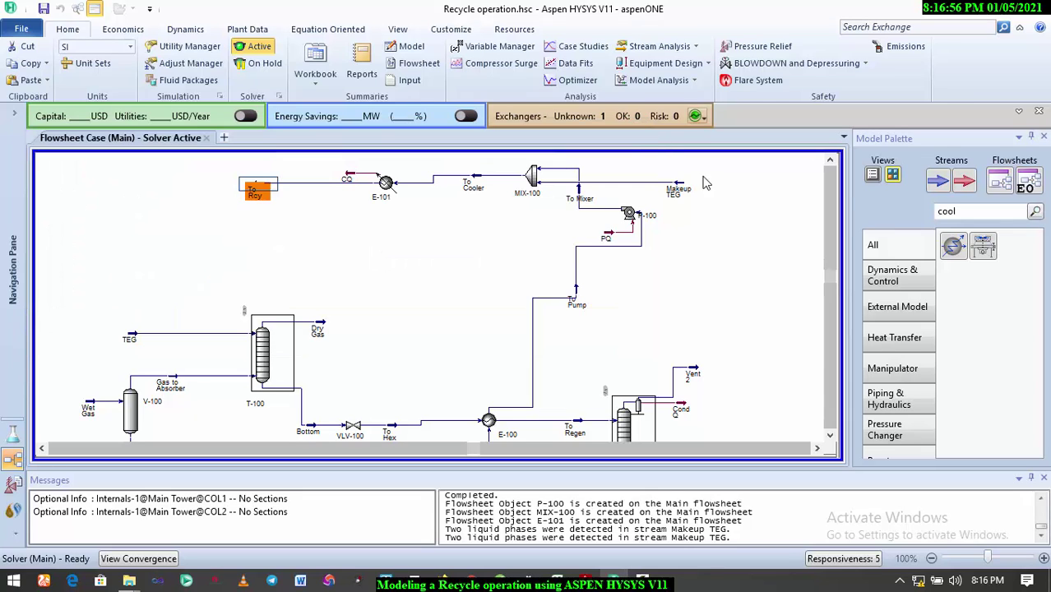
# Step: Set the Makeup TEG stream's mass fractions to 0.86 H2O and 0.14 TEGlycol, accept the composition and close the stream
pyautogui.click(677, 190)
pyautogui.doubleClick(676, 191)
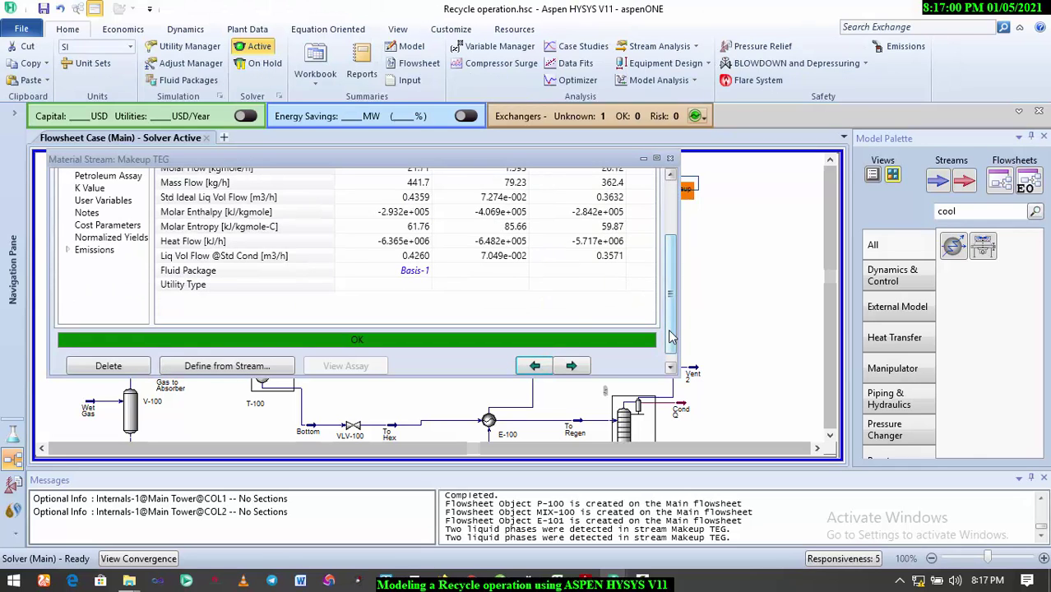
pyautogui.scroll(2, 669, 332)
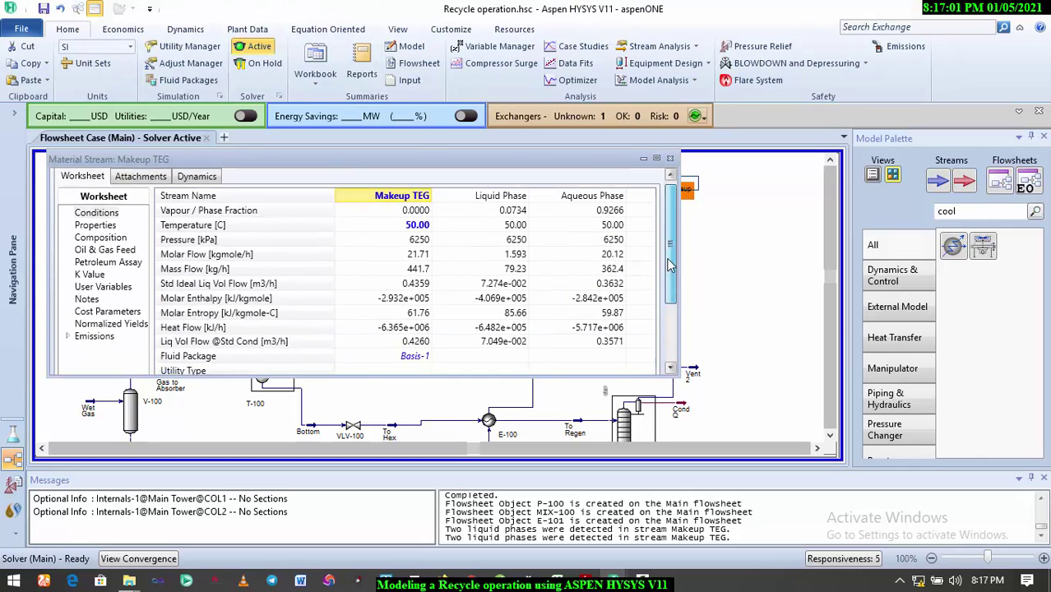
pyautogui.click(115, 244)
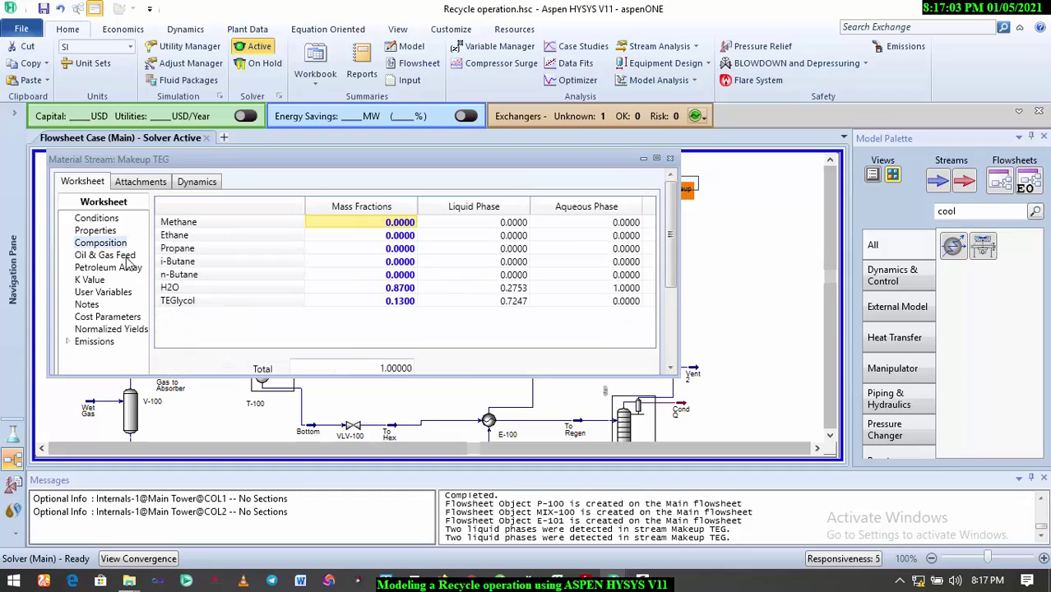
pyautogui.click(401, 289)
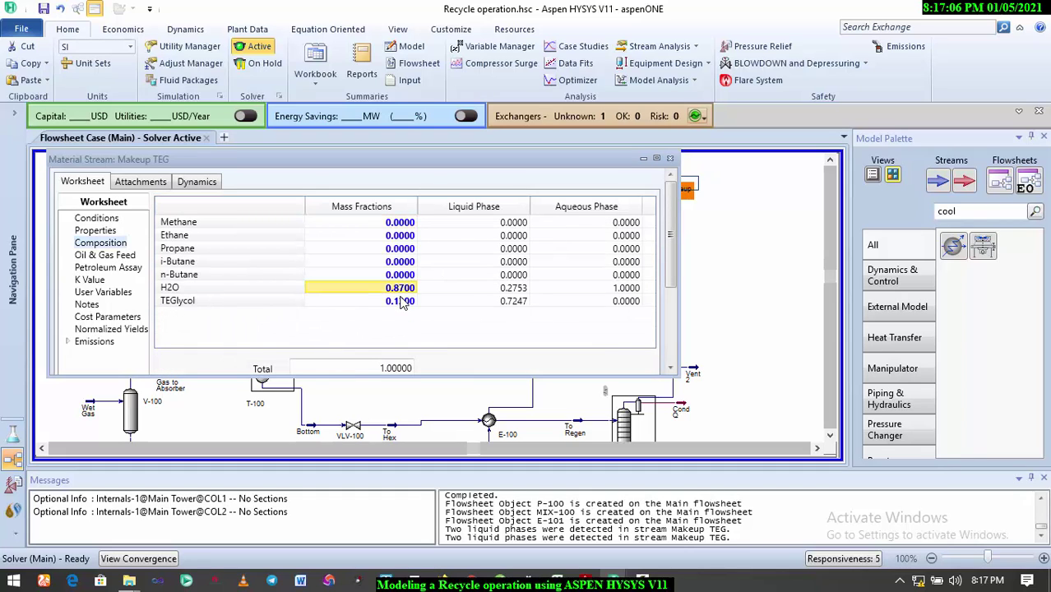
pyautogui.write('0.8')
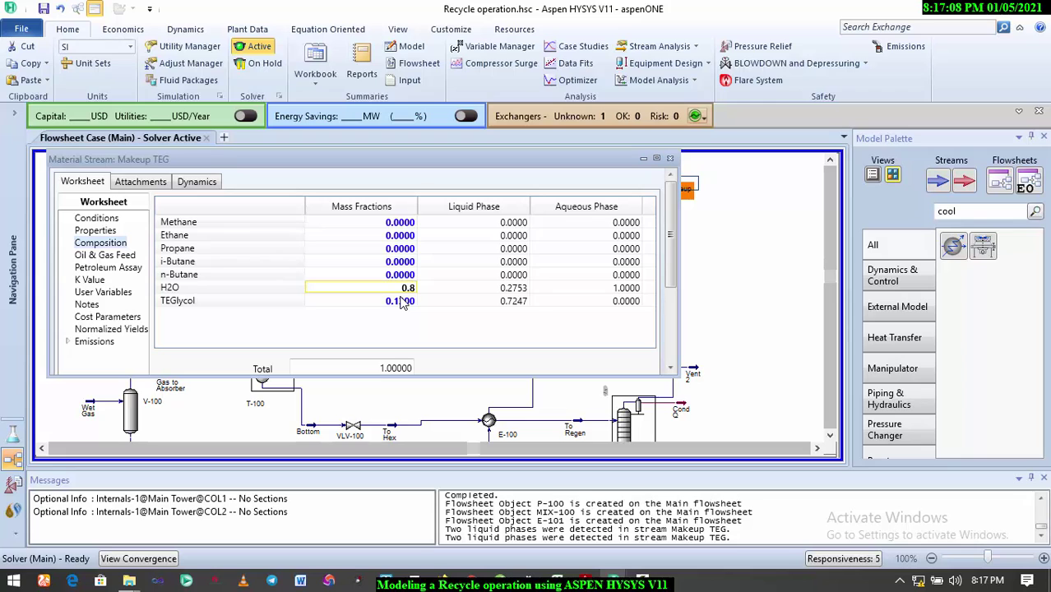
pyautogui.write('6')
pyautogui.press('Return')
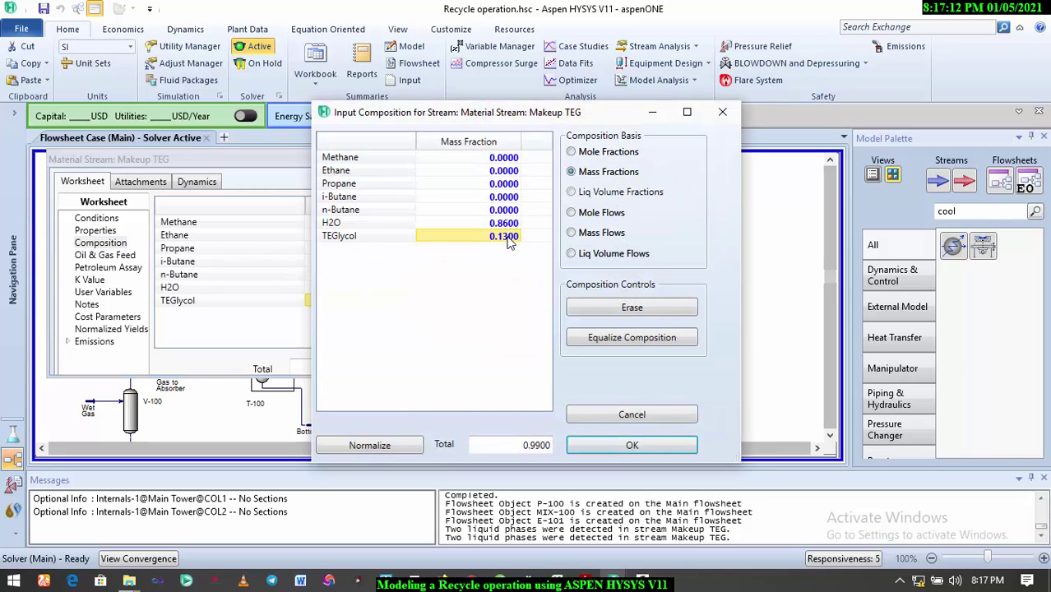
pyautogui.click(508, 238)
pyautogui.write('0.')
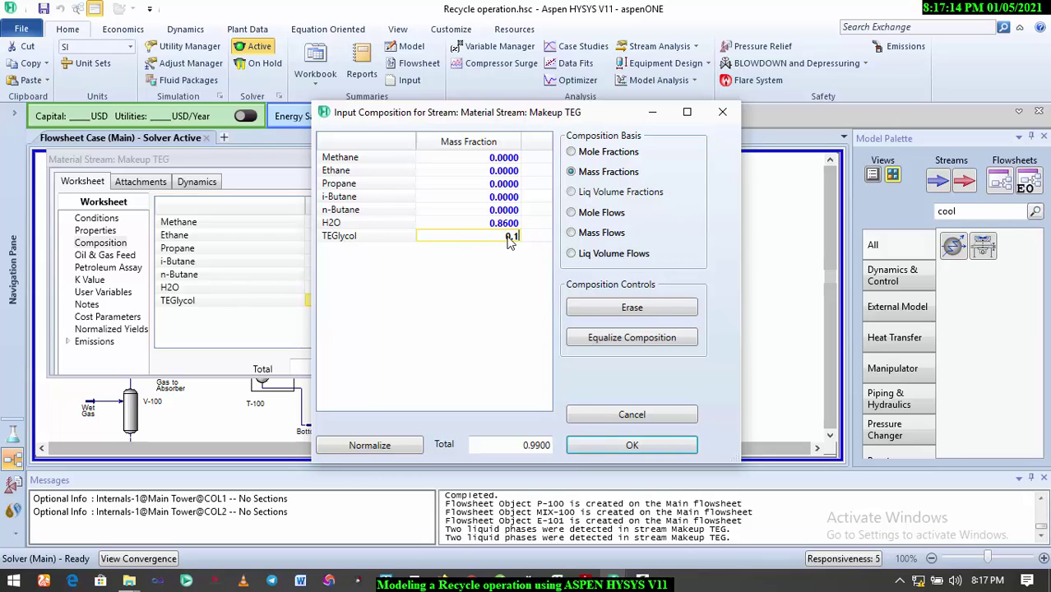
pyautogui.click(510, 212)
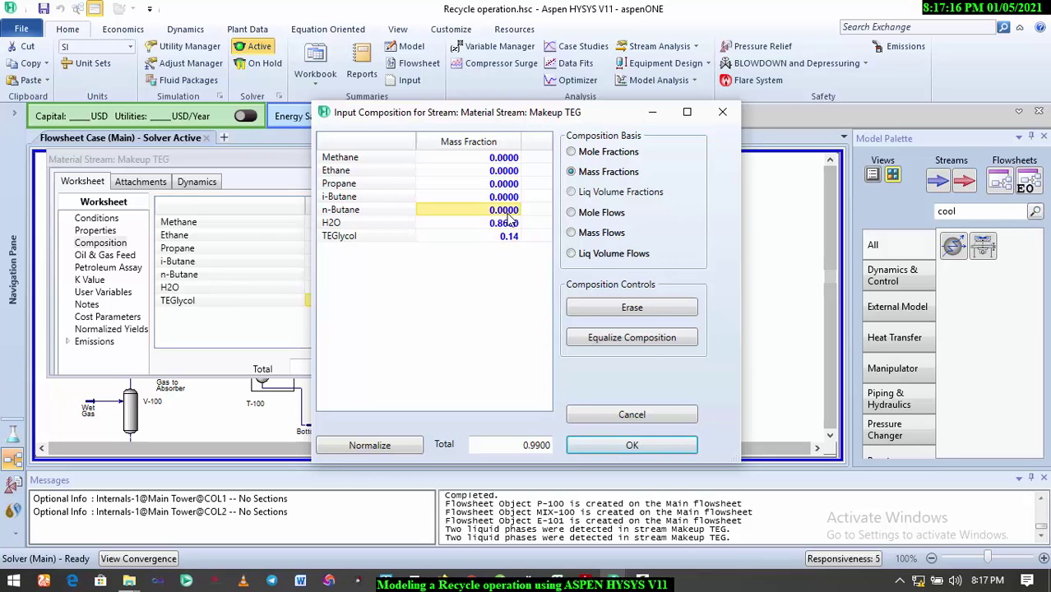
pyautogui.click(630, 446)
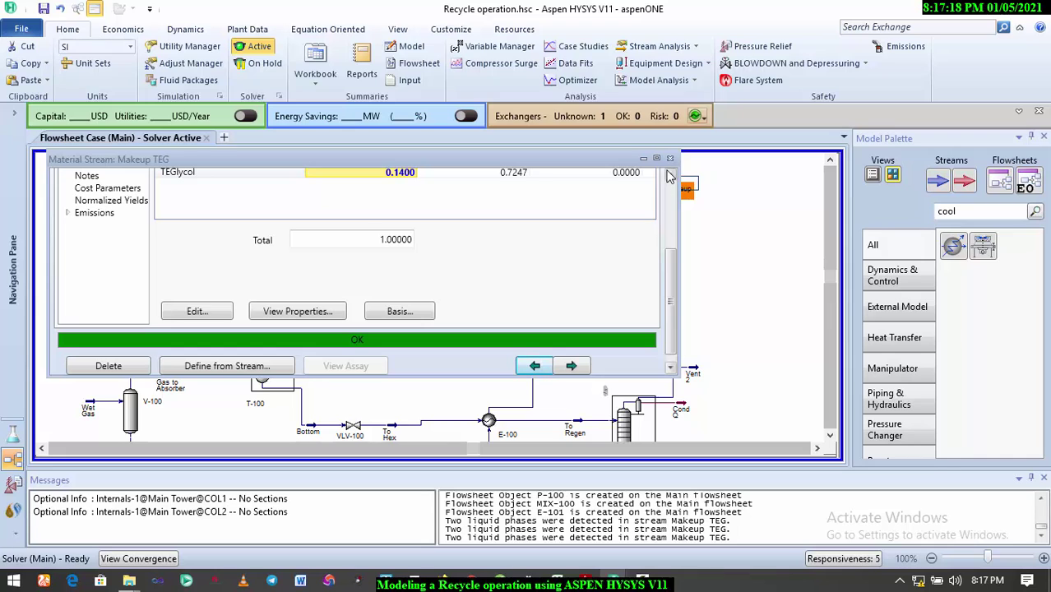
pyautogui.press('Escape')
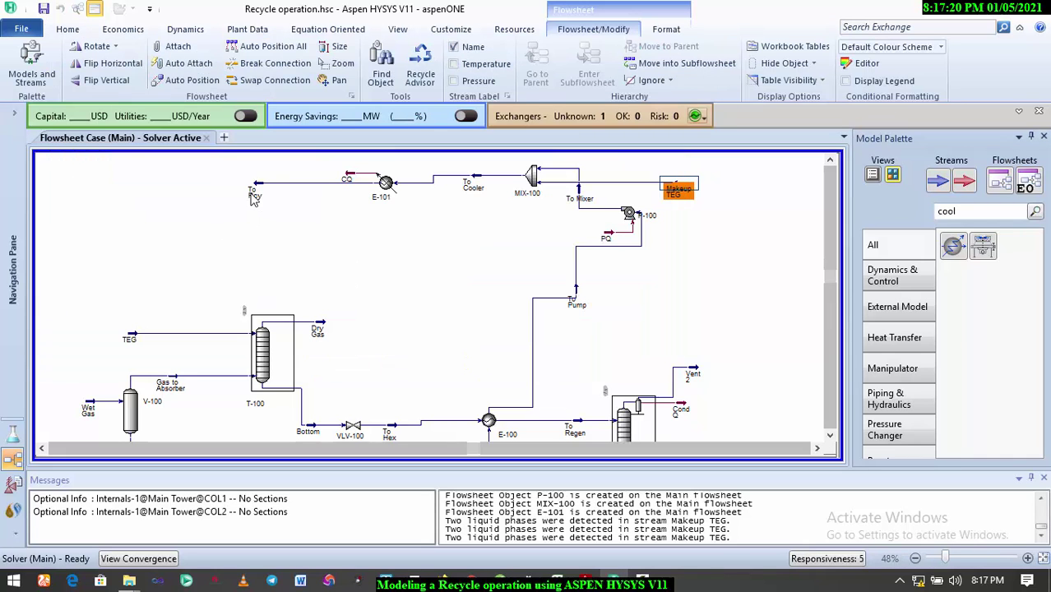
# Step: Check the mole fractions of the To Rcy stream with the new makeup composition, and close the stream
pyautogui.doubleClick(255, 194)
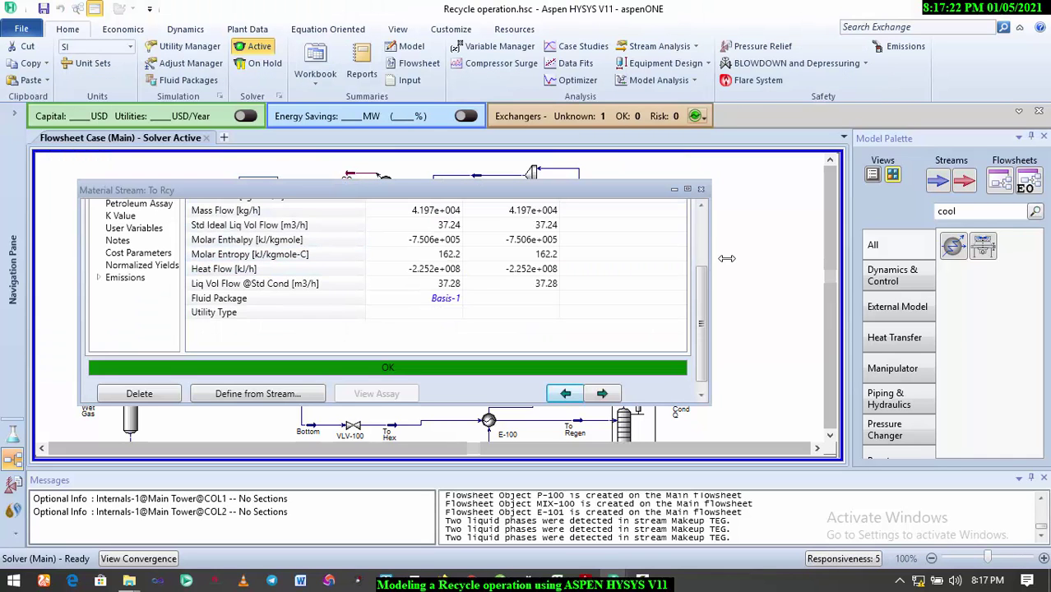
pyautogui.click(155, 275)
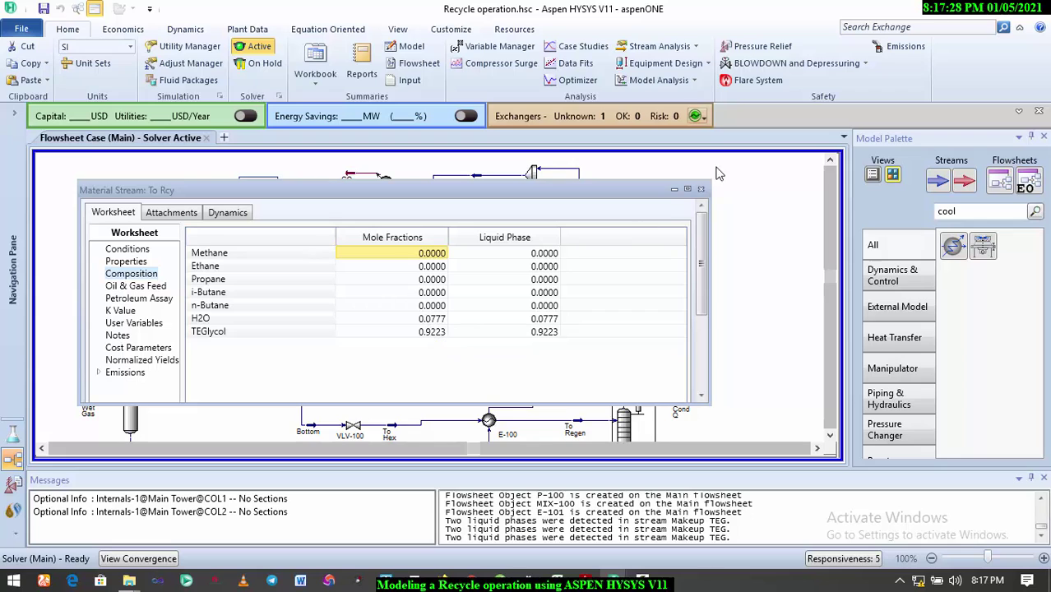
pyautogui.click(700, 190)
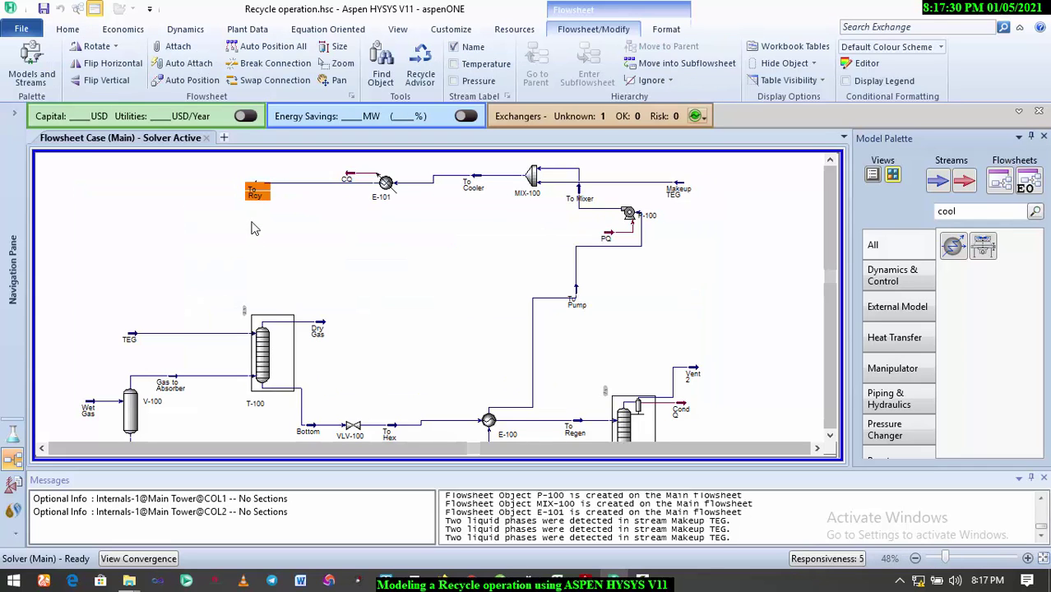
# Step: Compare the TEG feed's conditions, flows, enthalpy and entropy with those of the To Rcy stream, closing both views
pyautogui.moveTo(128, 342)
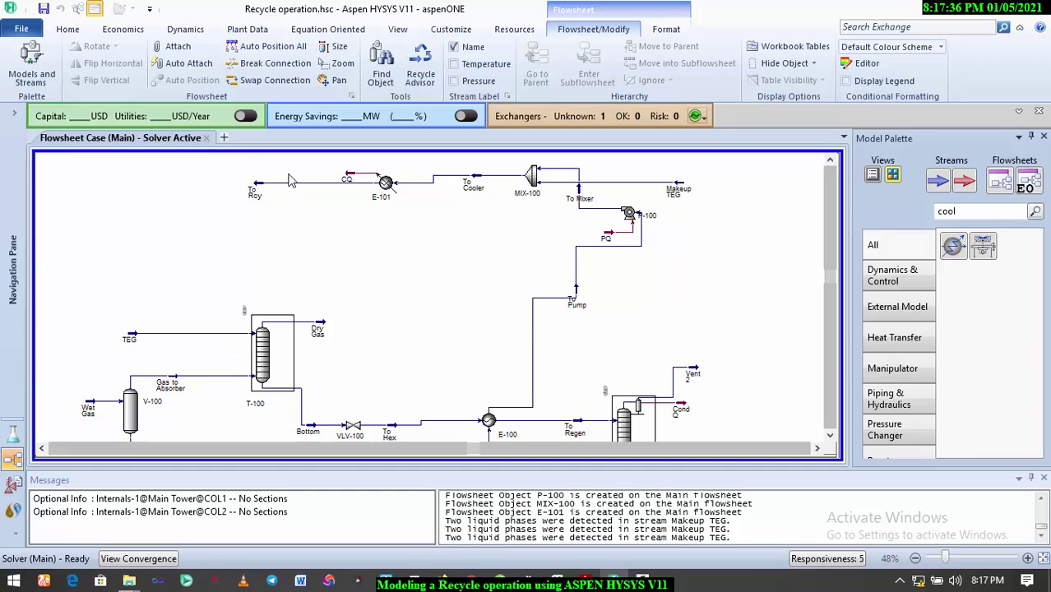
pyautogui.moveTo(259, 190)
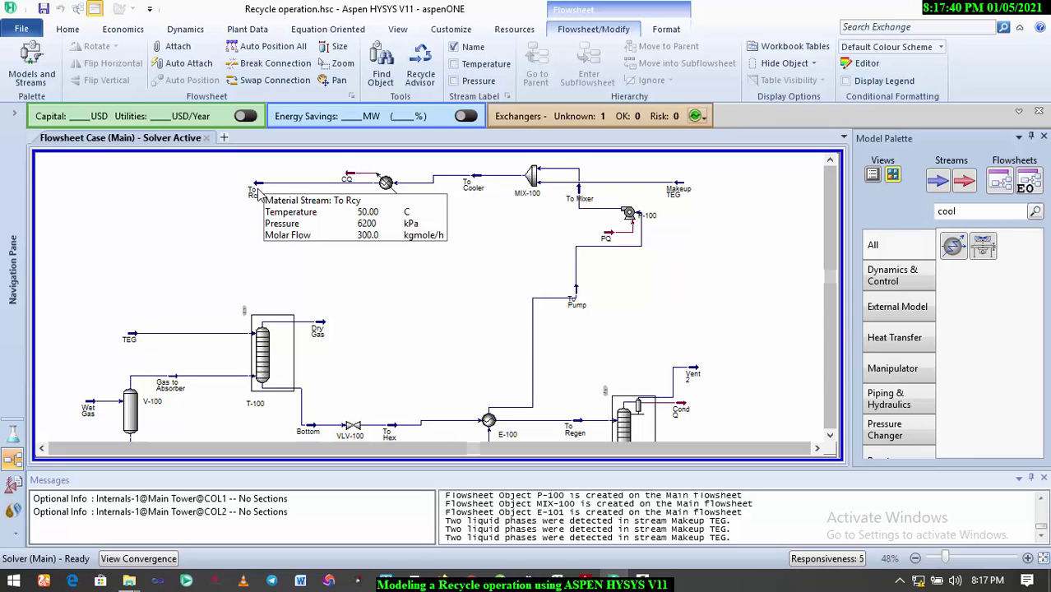
pyautogui.click(128, 339)
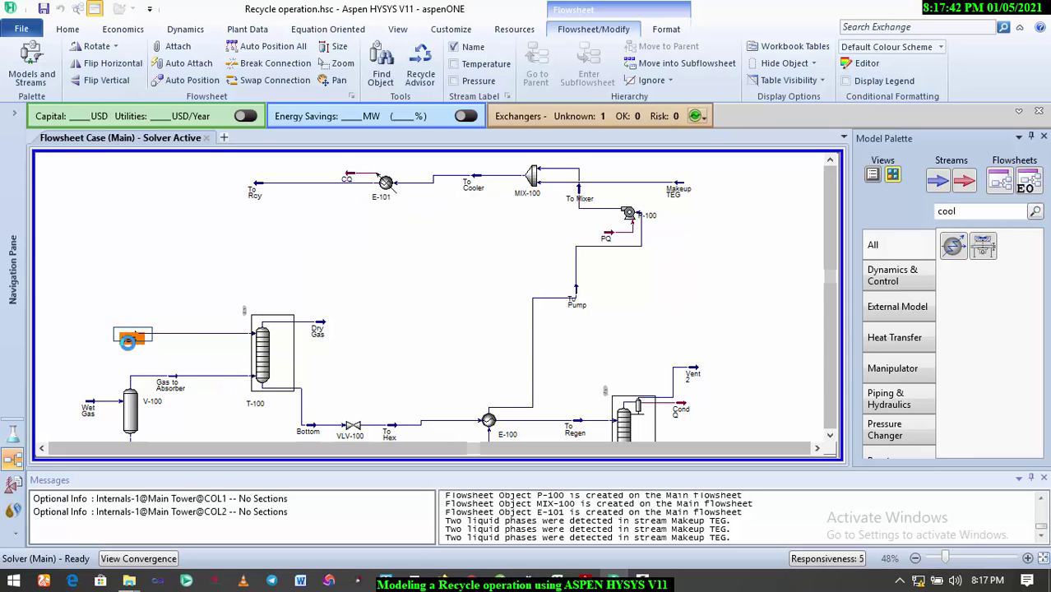
pyautogui.doubleClick(128, 339)
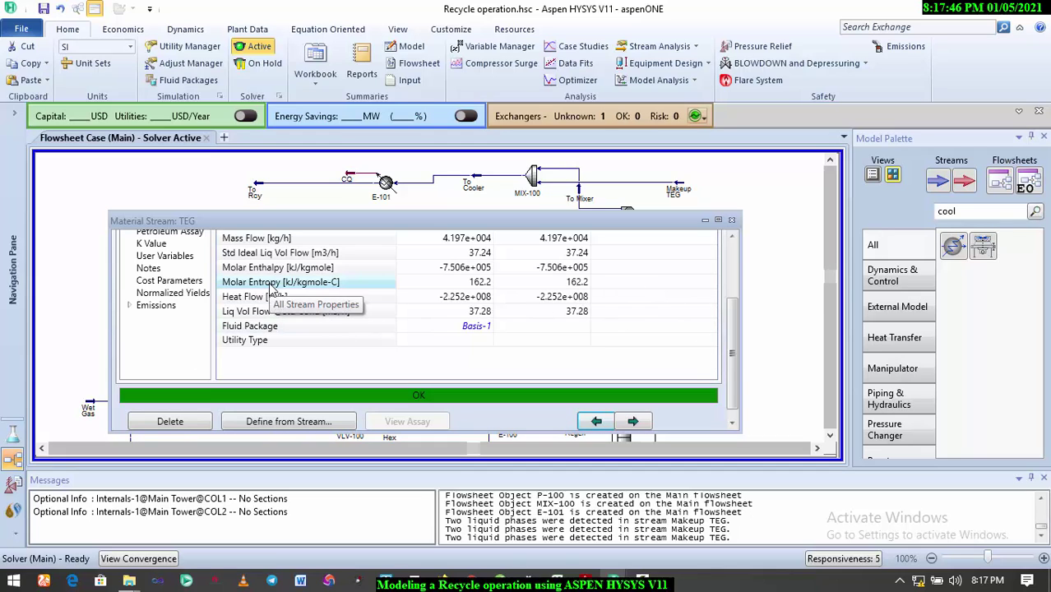
pyautogui.click(732, 220)
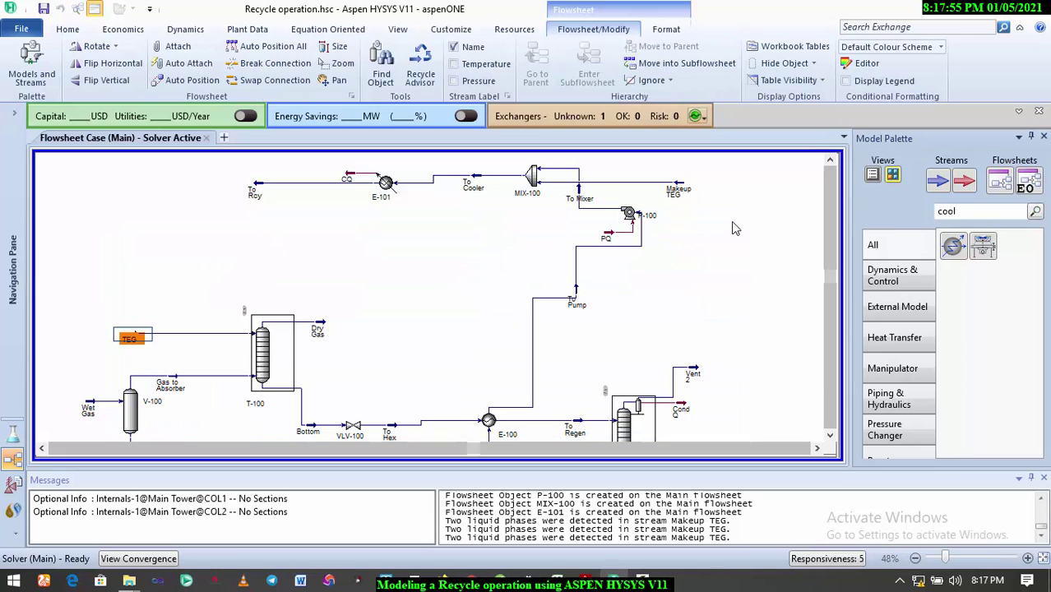
pyautogui.doubleClick(256, 195)
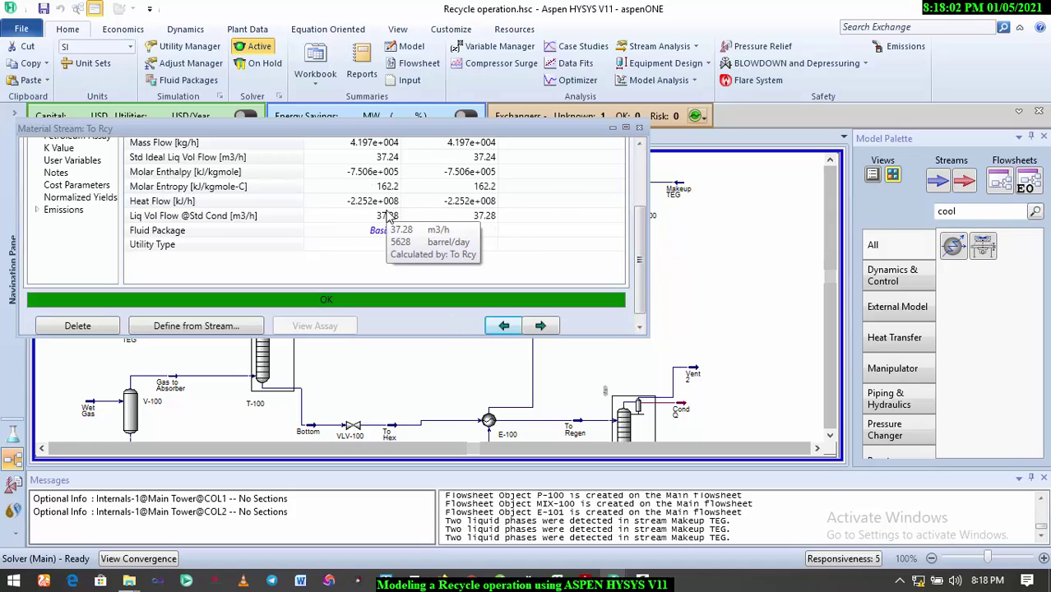
pyautogui.click(639, 128)
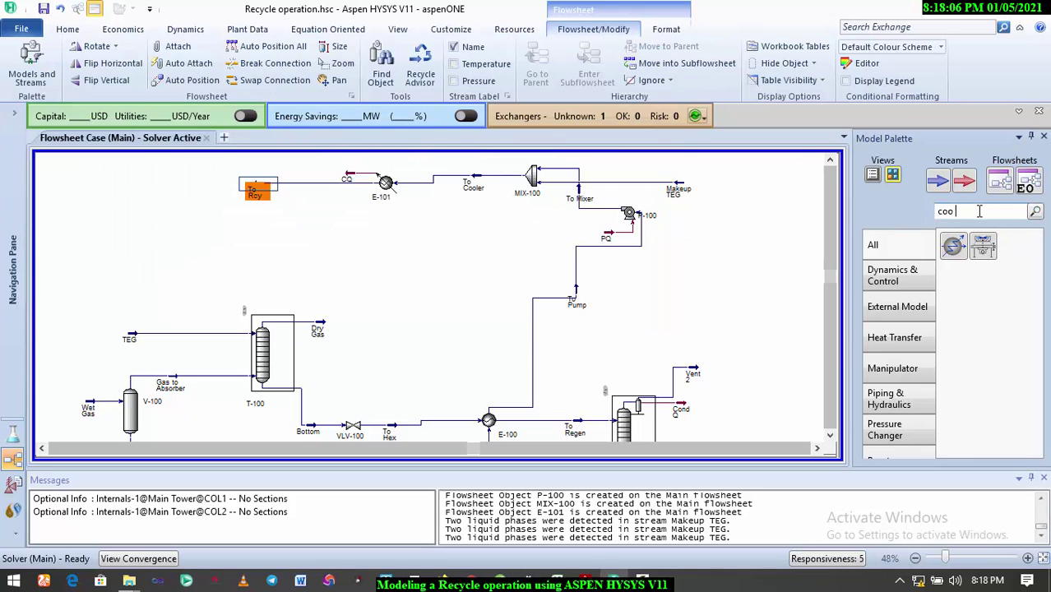
# Step: Search the unit operations for "recy" and place a Recycle block in the empty area between the To Rcy and TEG streams
pyautogui.press('BackSpace')
pyautogui.press('BackSpace')
pyautogui.press('BackSpace')
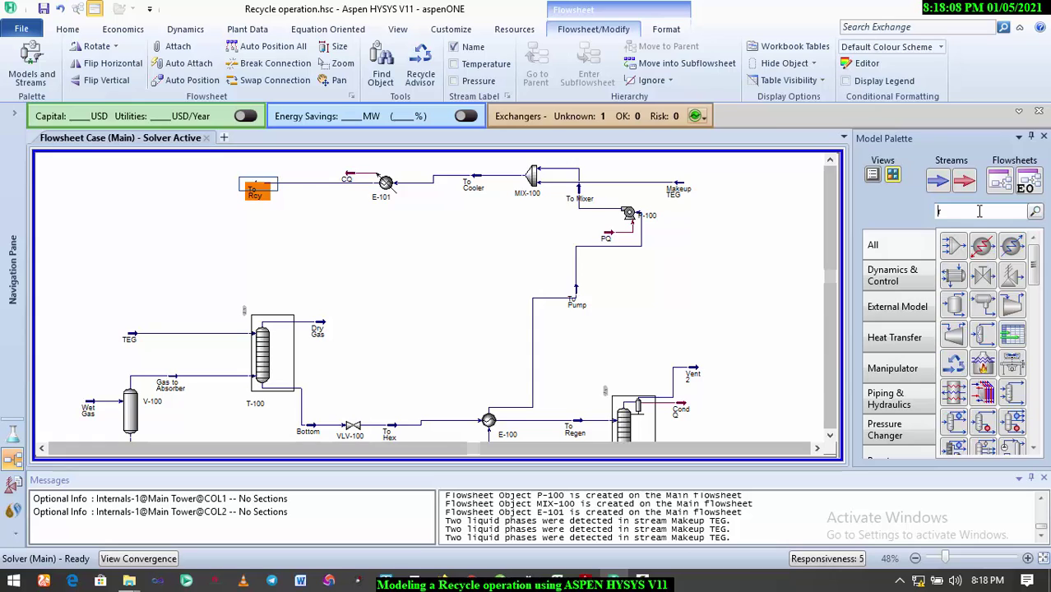
pyautogui.write('rcy')
pyautogui.press('BackSpace')
pyautogui.press('BackSpace')
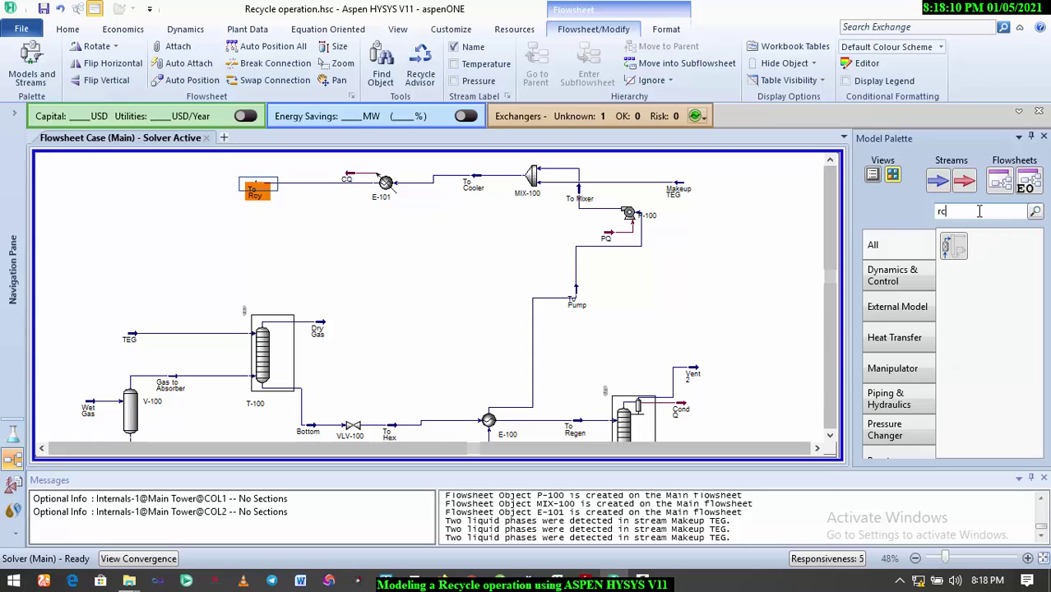
pyautogui.write('ecy')
pyautogui.click(953, 246)
pyautogui.click(167, 236)
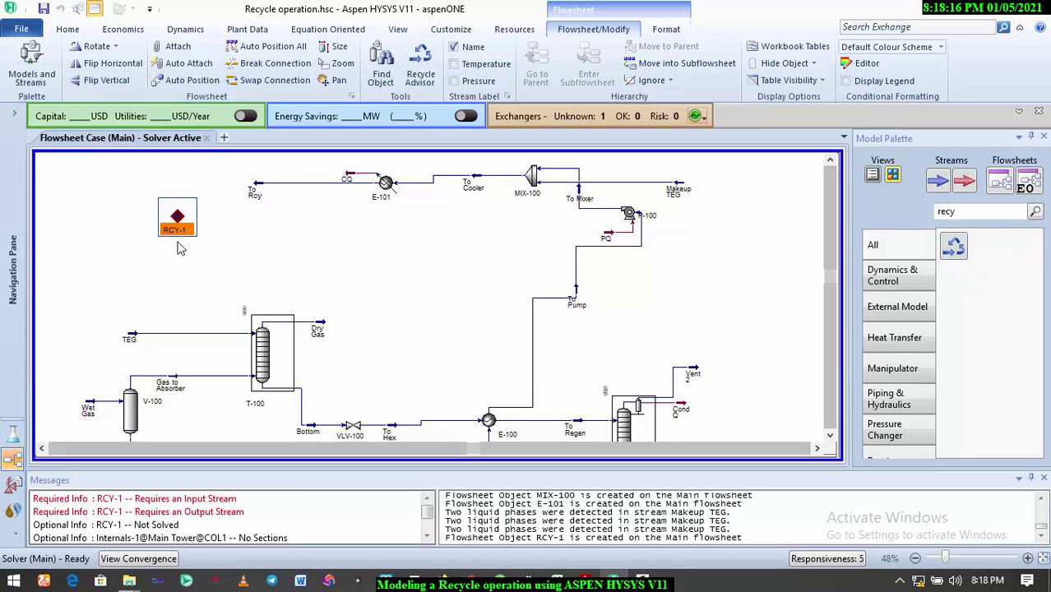
pyautogui.click(239, 234)
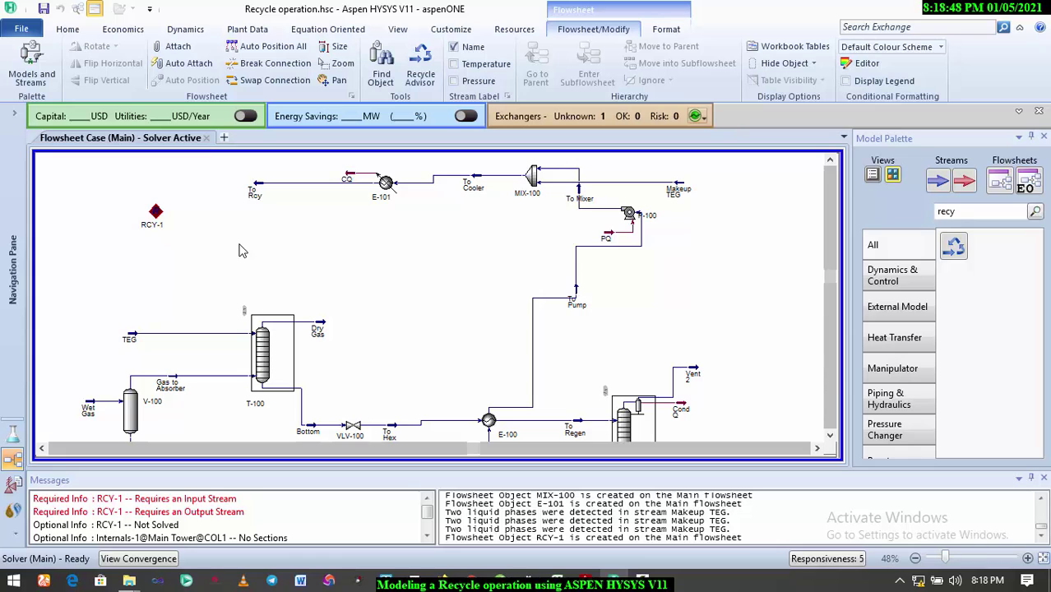
# Step: Connect the recycle block with To Rcy as its inlet and TEG as its outlet, and close its view
pyautogui.click(153, 215)
pyautogui.doubleClick(153, 215)
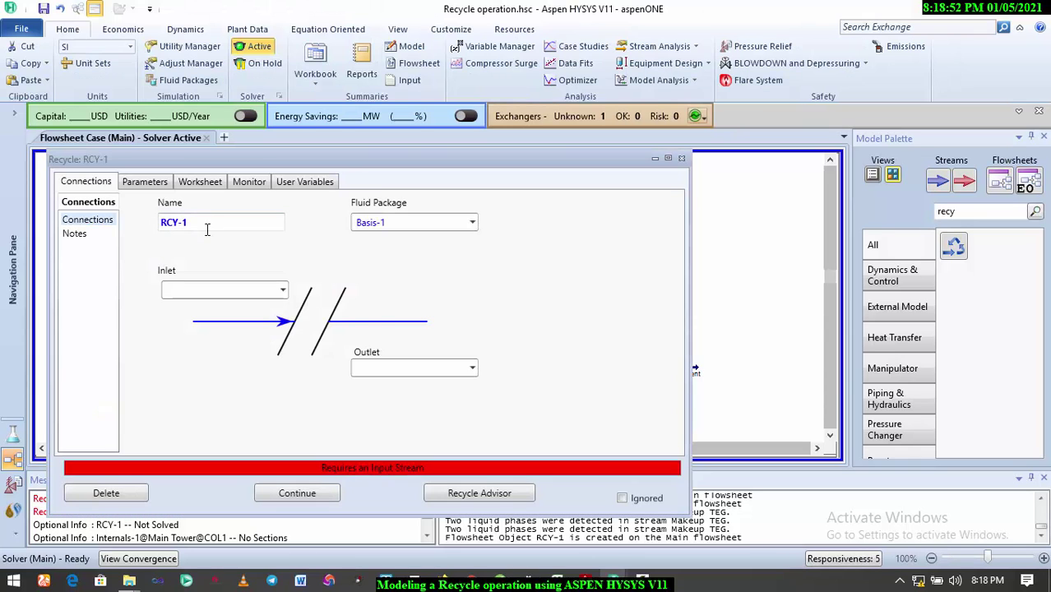
pyautogui.click(283, 290)
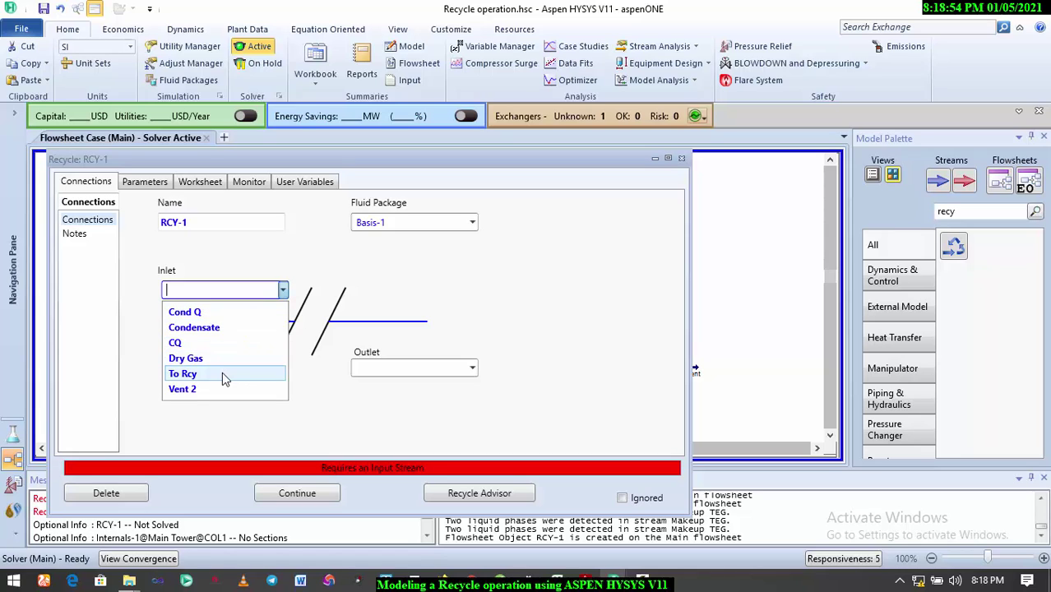
pyautogui.click(222, 375)
pyautogui.click(474, 372)
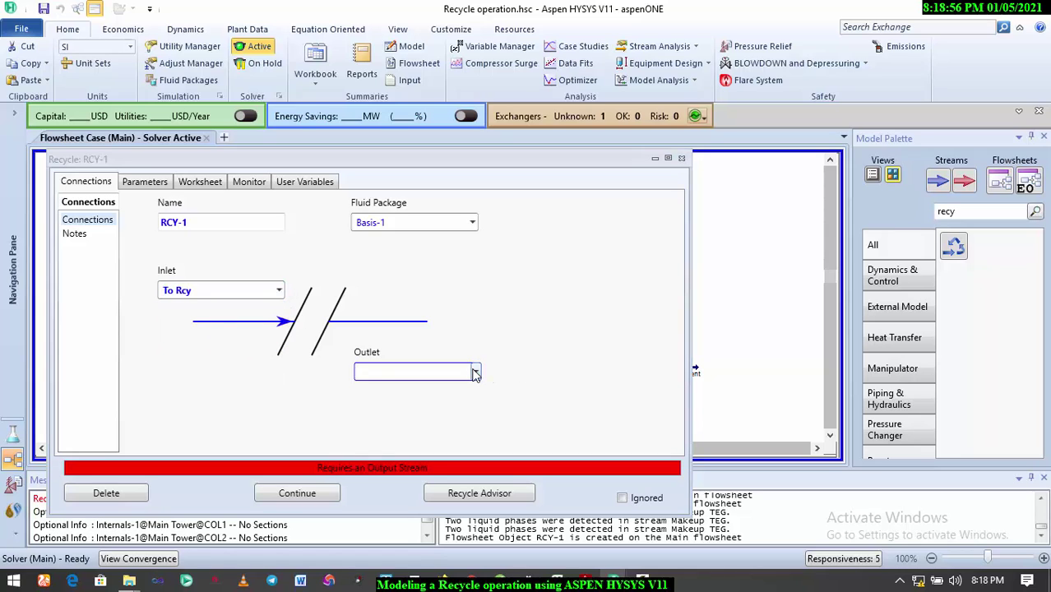
pyautogui.click(429, 442)
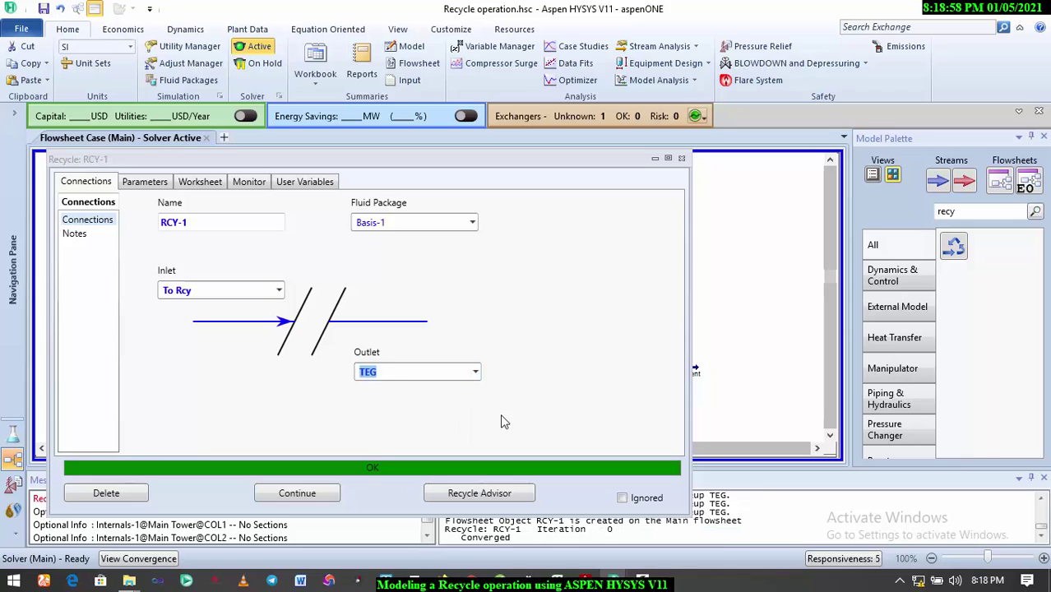
pyautogui.click(753, 239)
pyautogui.click(681, 159)
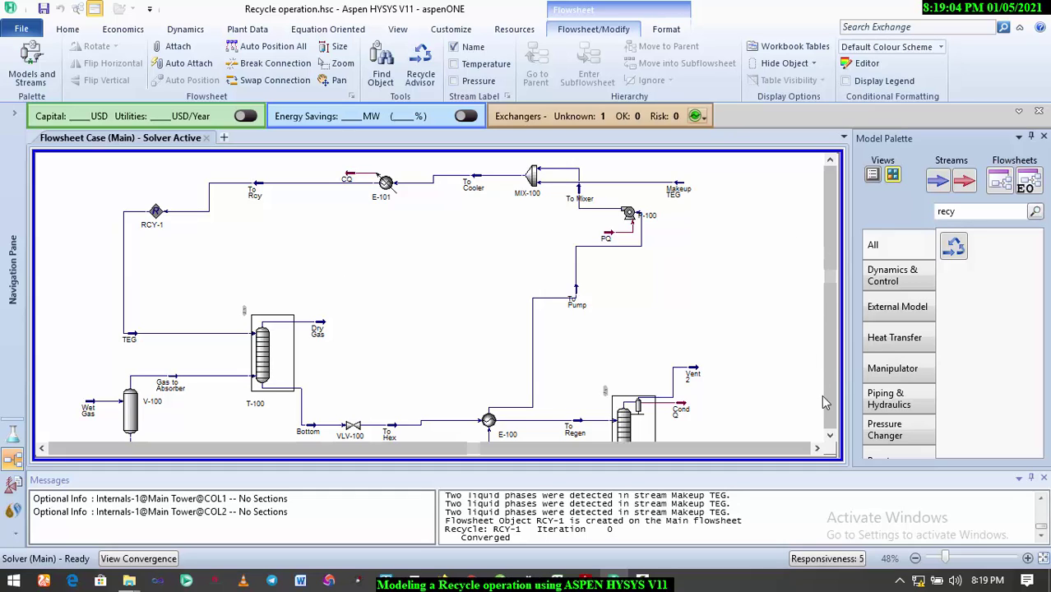
# Step: Review the closed recycle loop on the flowsheet, check the TEG stream's conditions, and close the stream view
pyautogui.click(829, 440)
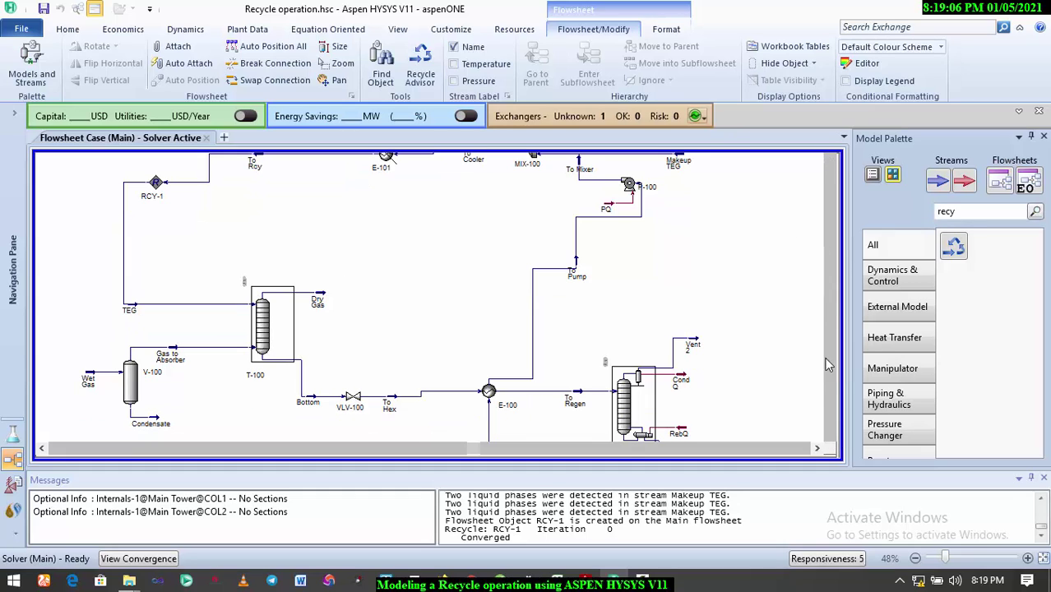
pyautogui.click(915, 558)
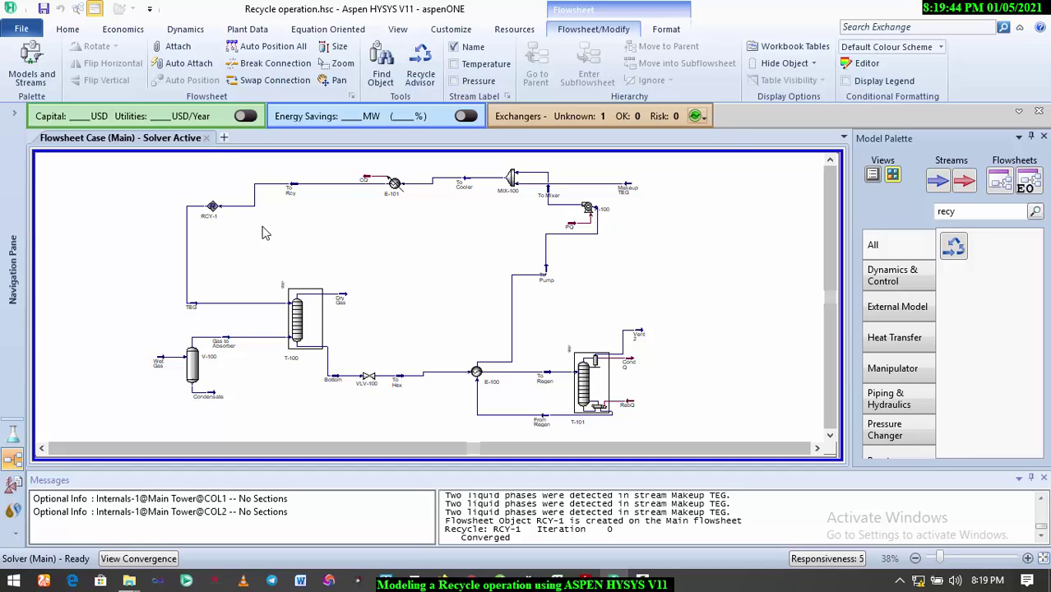
pyautogui.doubleClick(192, 305)
pyautogui.scroll(-3, 224, 308)
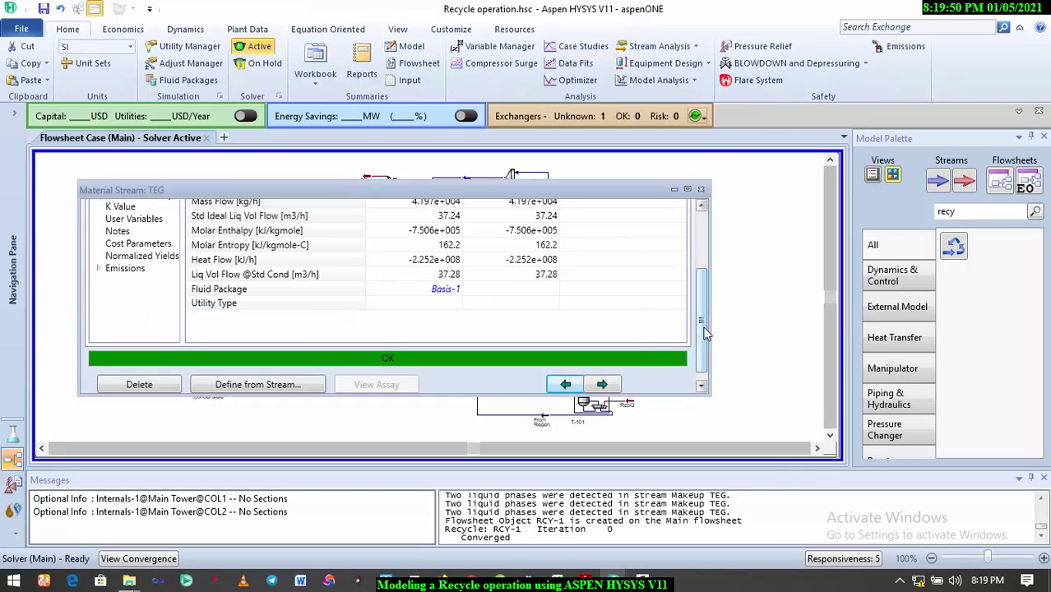
pyautogui.moveTo(704, 333); pyautogui.dragTo(701, 282)
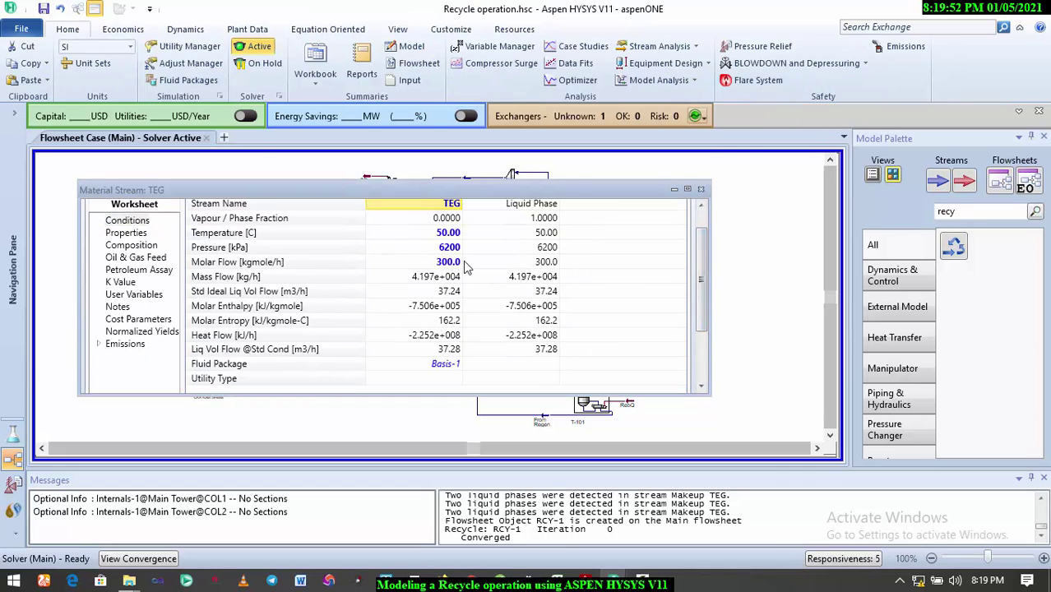
pyautogui.click(702, 189)
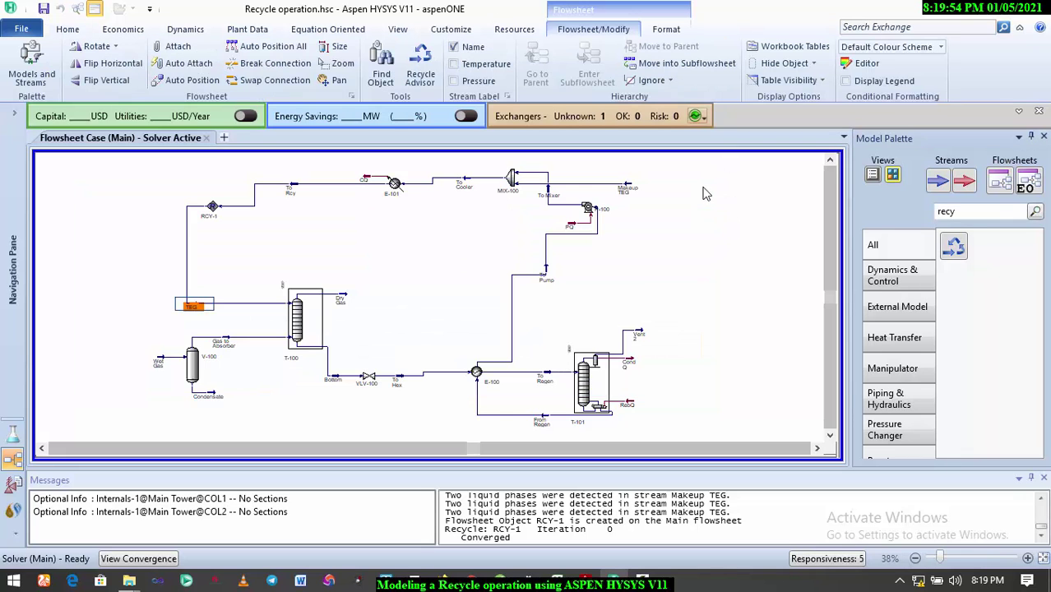
# Step: Check the conditions, flows and enthalpy of the Dry Gas stream leaving the absorber, and close its view
pyautogui.doubleClick(342, 298)
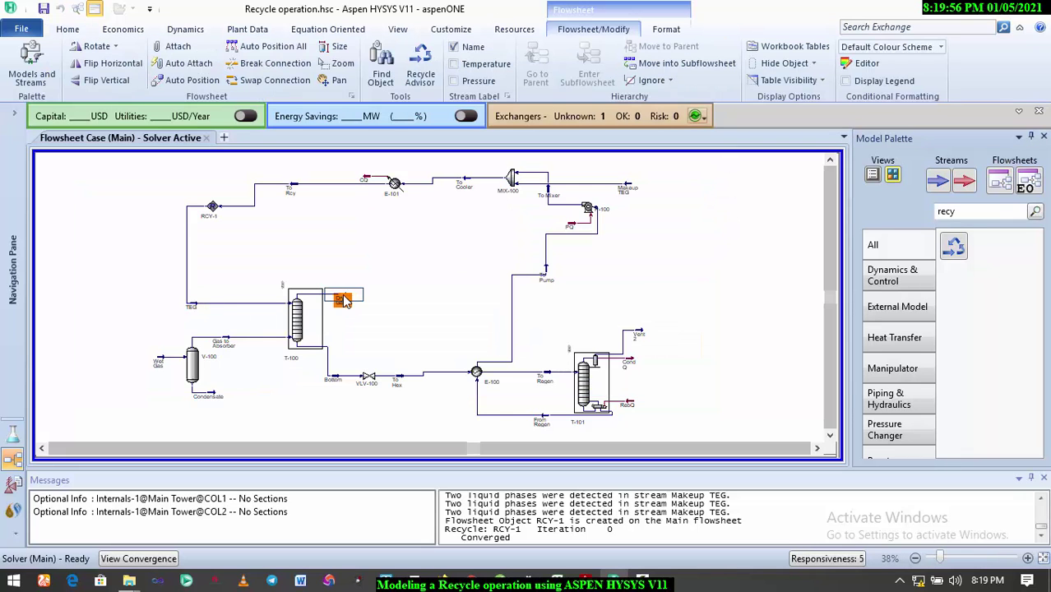
pyautogui.scroll(-5, 539, 263)
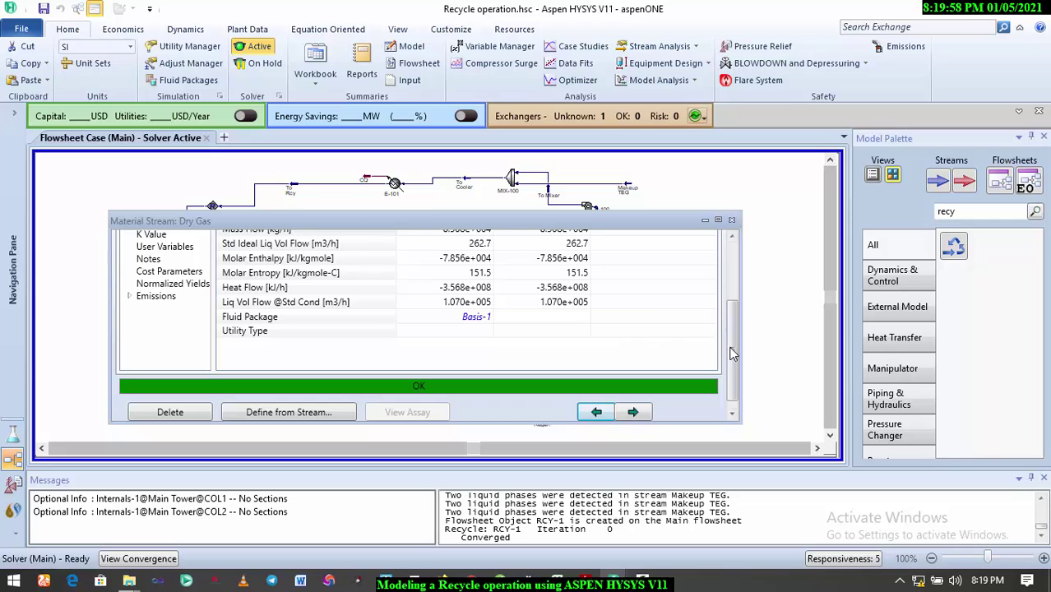
pyautogui.moveTo(731, 349); pyautogui.dragTo(727, 290)
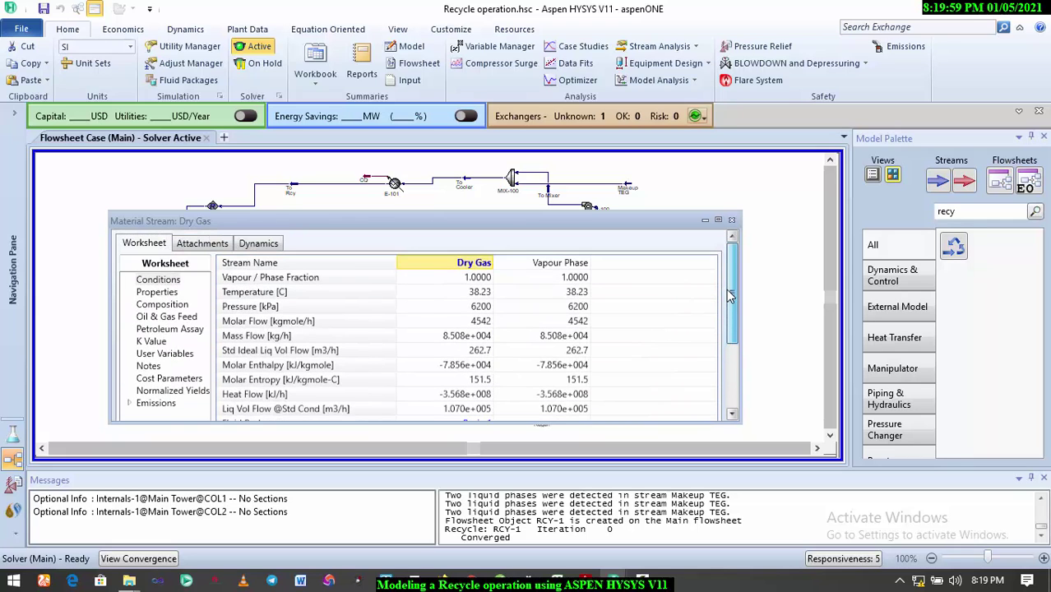
pyautogui.click(732, 220)
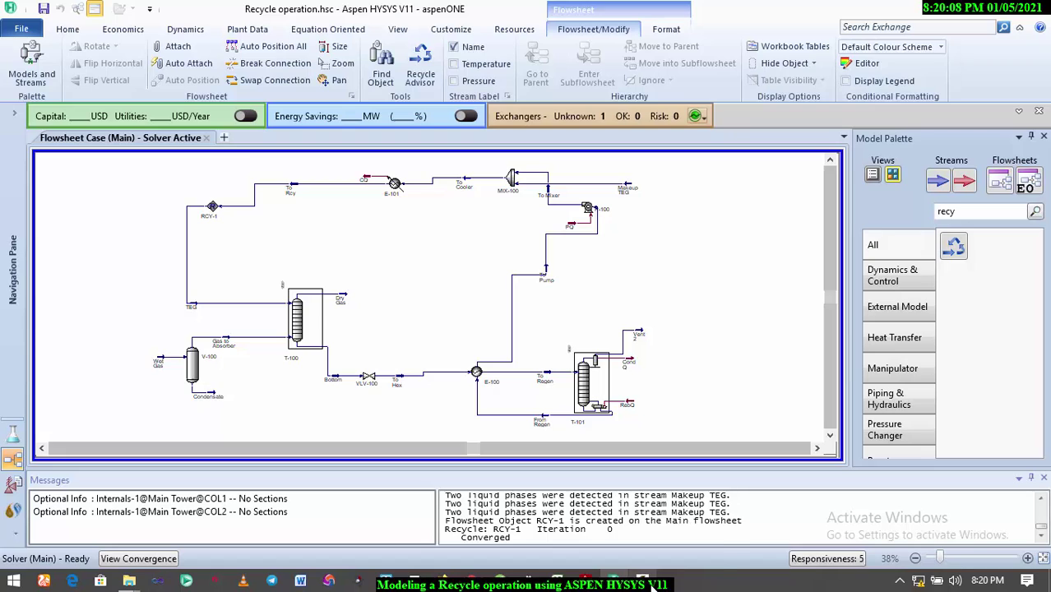
pyautogui.moveTo(651, 585)
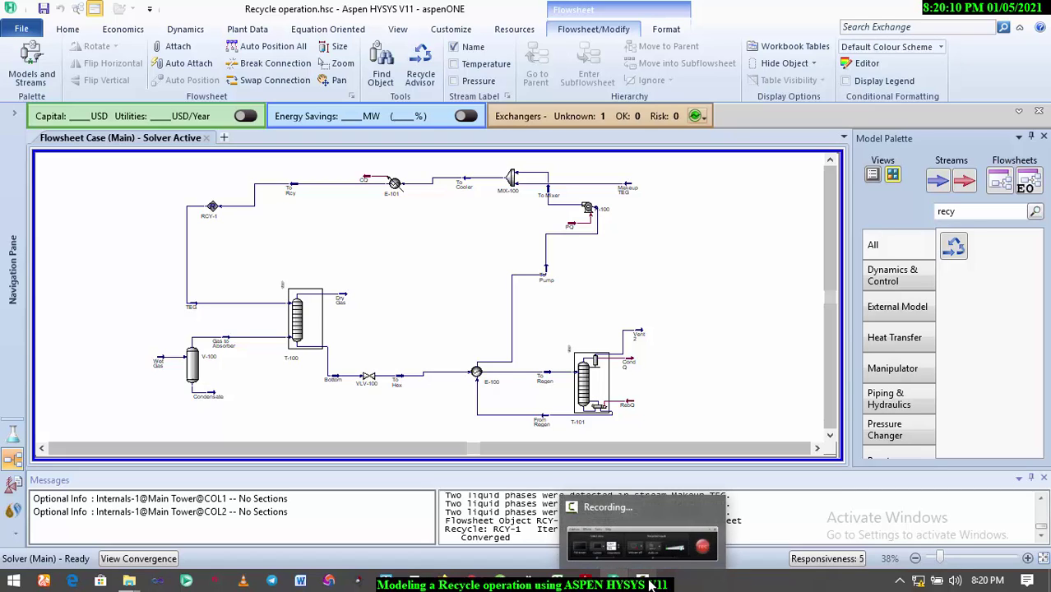